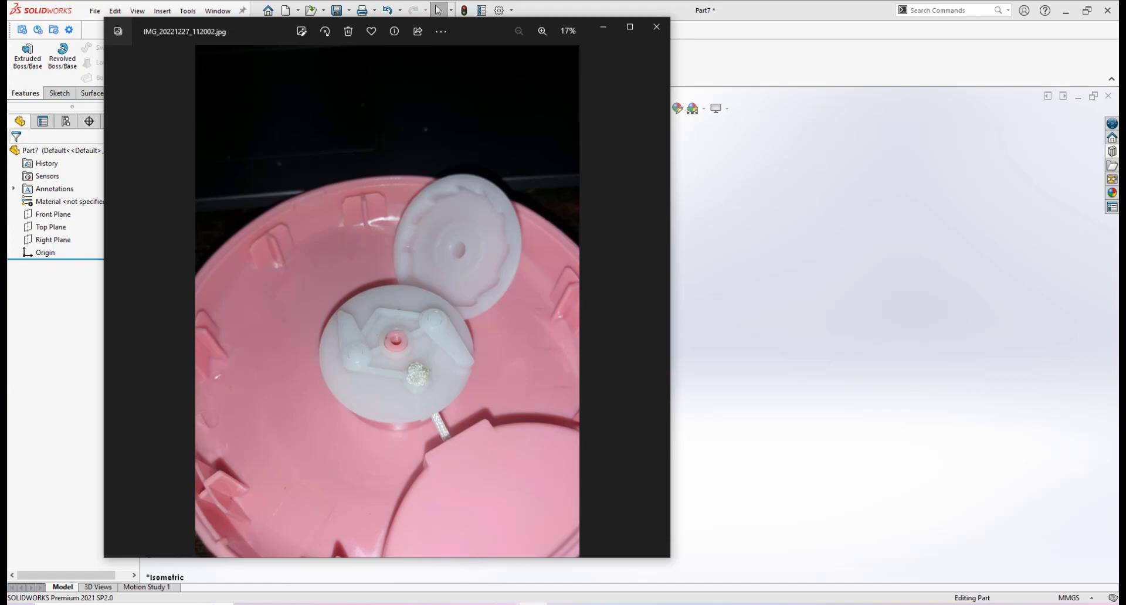
# Step: Check the gear latch drawing in Paint 3D, and start a sketch on the Top Plane in SOLIDWORKS, viewed from the top
pyautogui.click(525, 549)
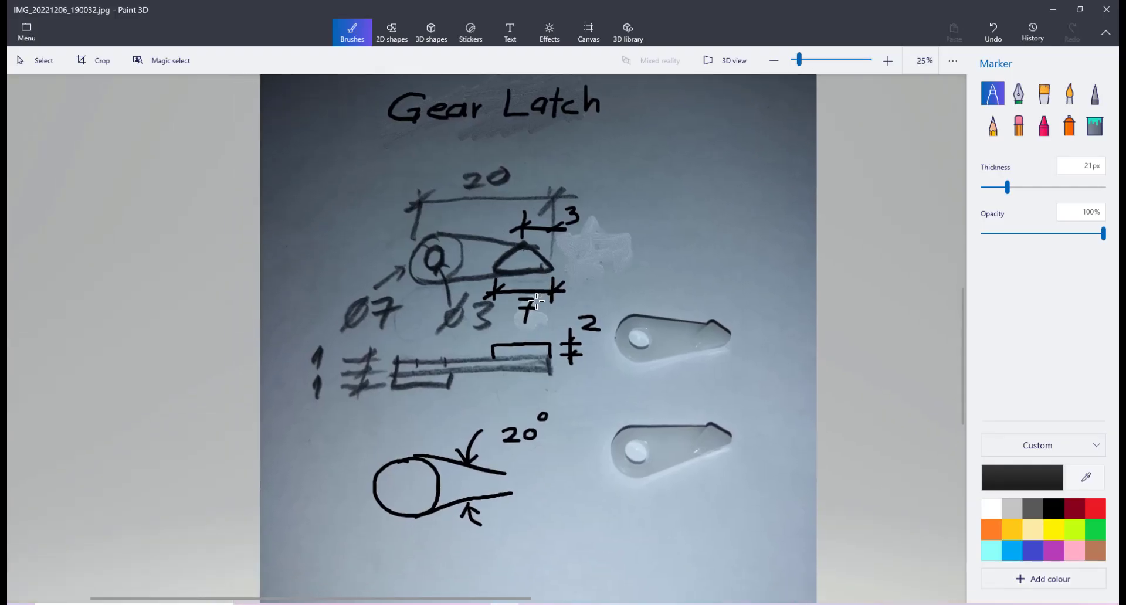
pyautogui.scroll(1, 536, 302)
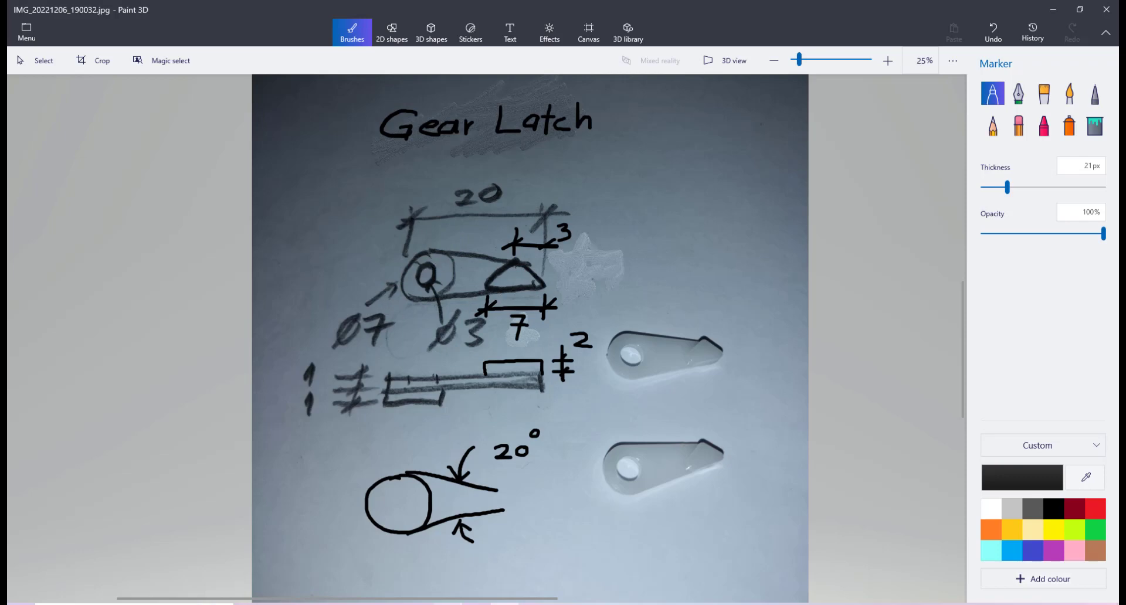
pyautogui.click(307, 572)
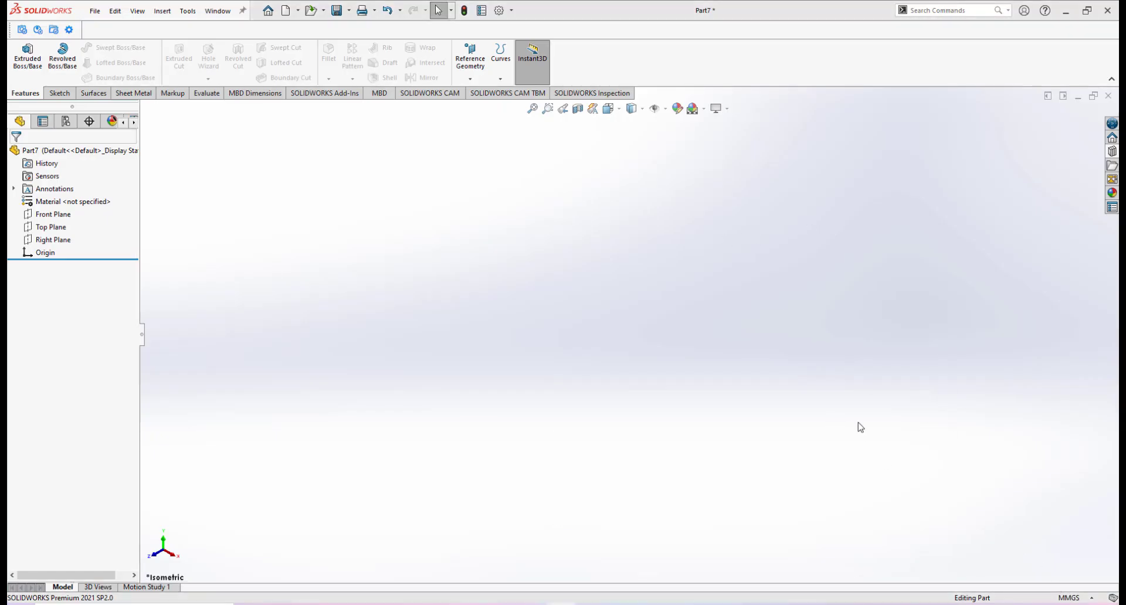
pyautogui.click(51, 226)
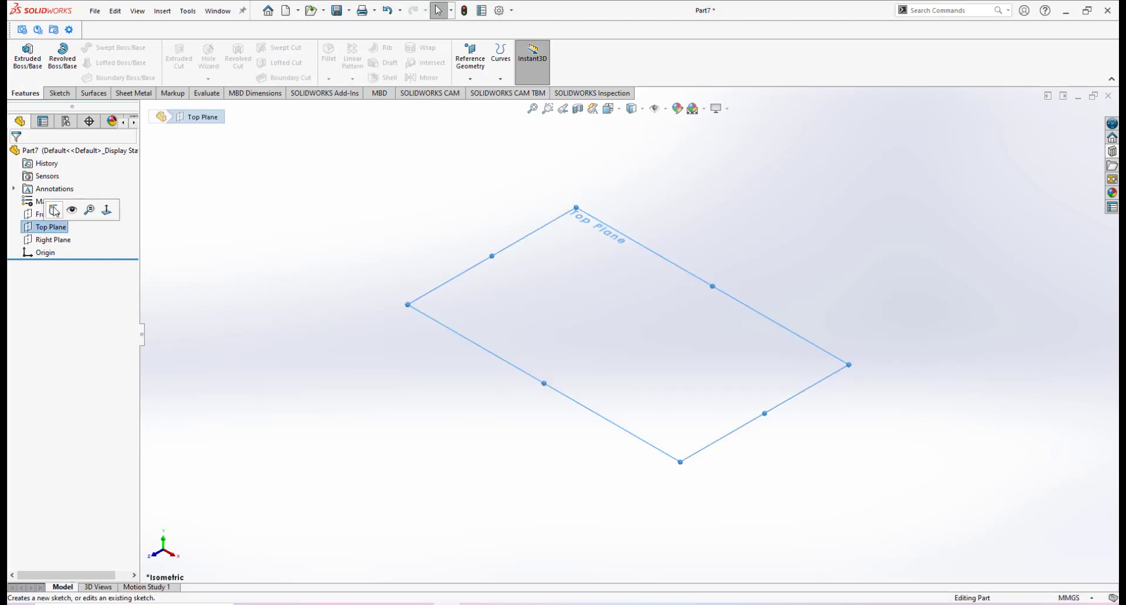
pyautogui.hotkey('ctrl', '8')
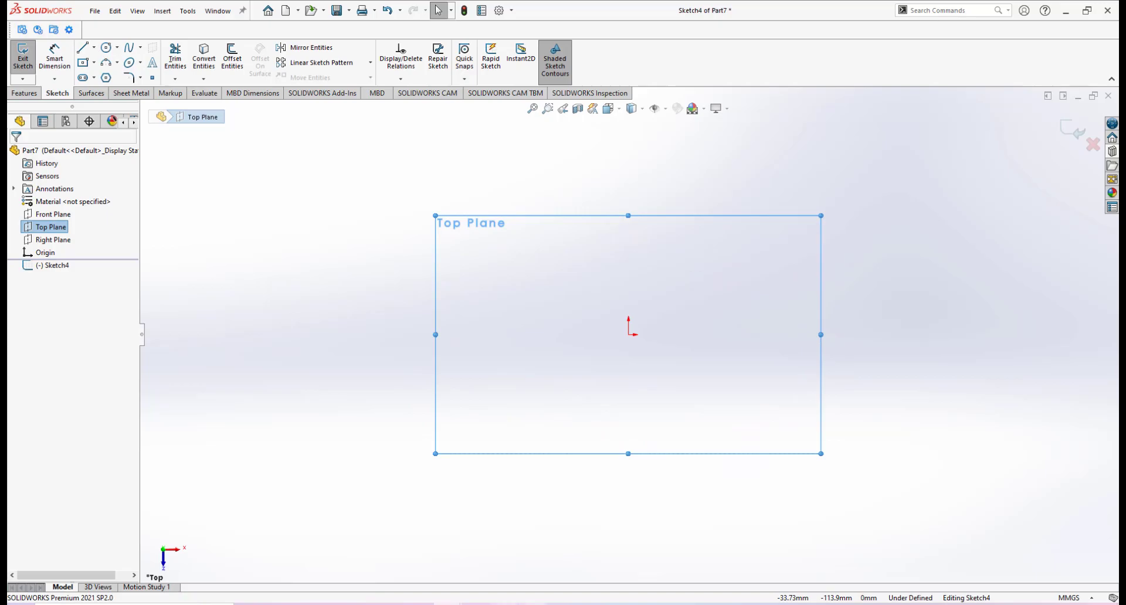
# Step: Check the circle in the reference drawing and sketch a circle about 51 mm in diameter centred on the origin
pyautogui.click(504, 604)
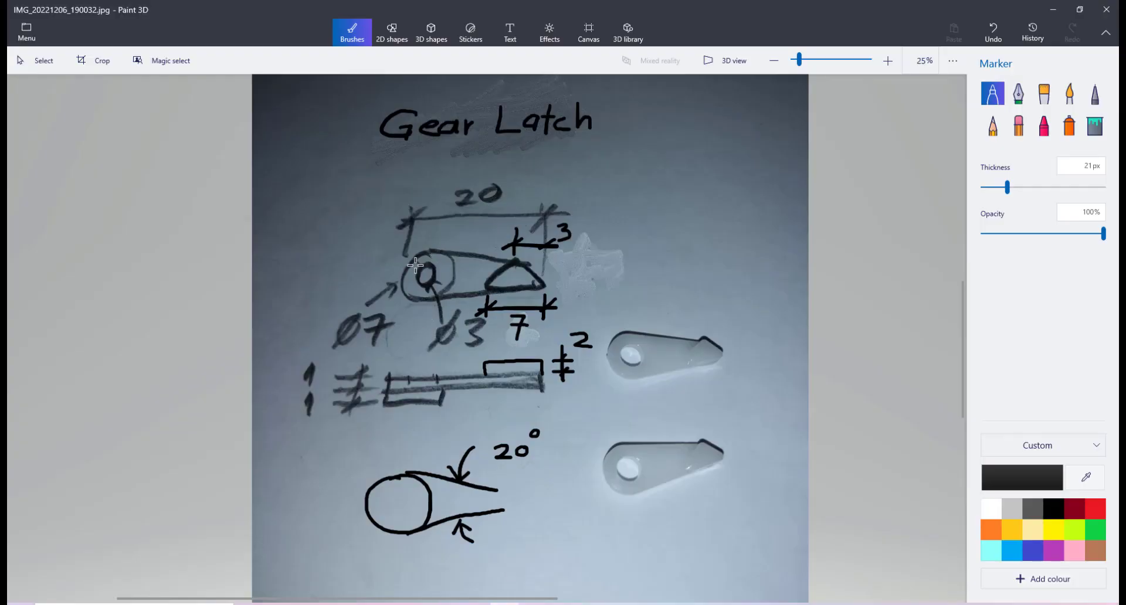
pyautogui.click(448, 604)
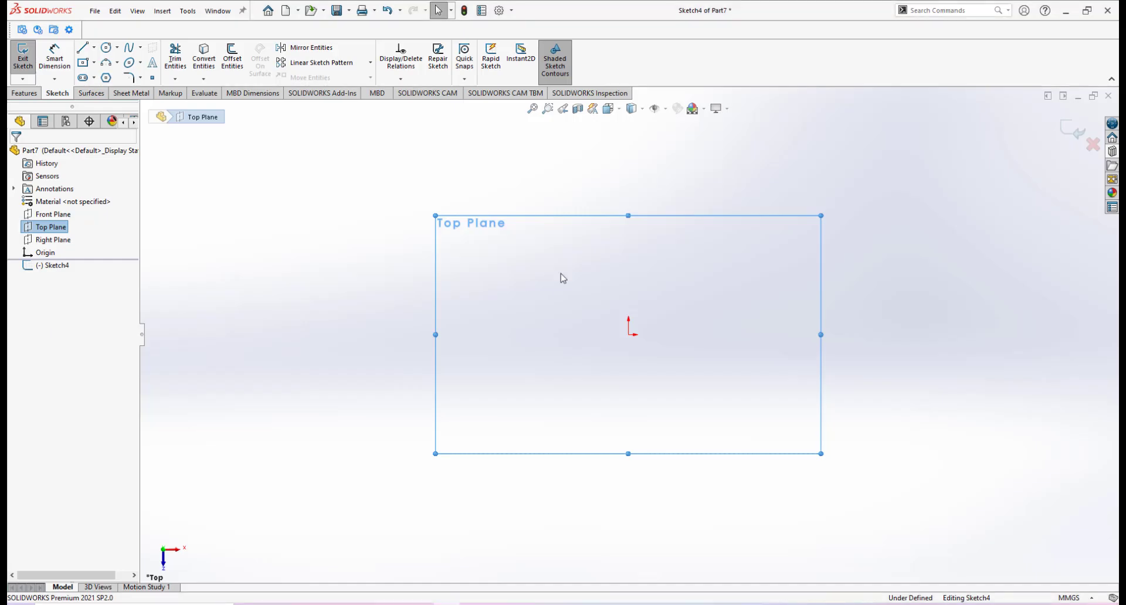
pyautogui.click(106, 48)
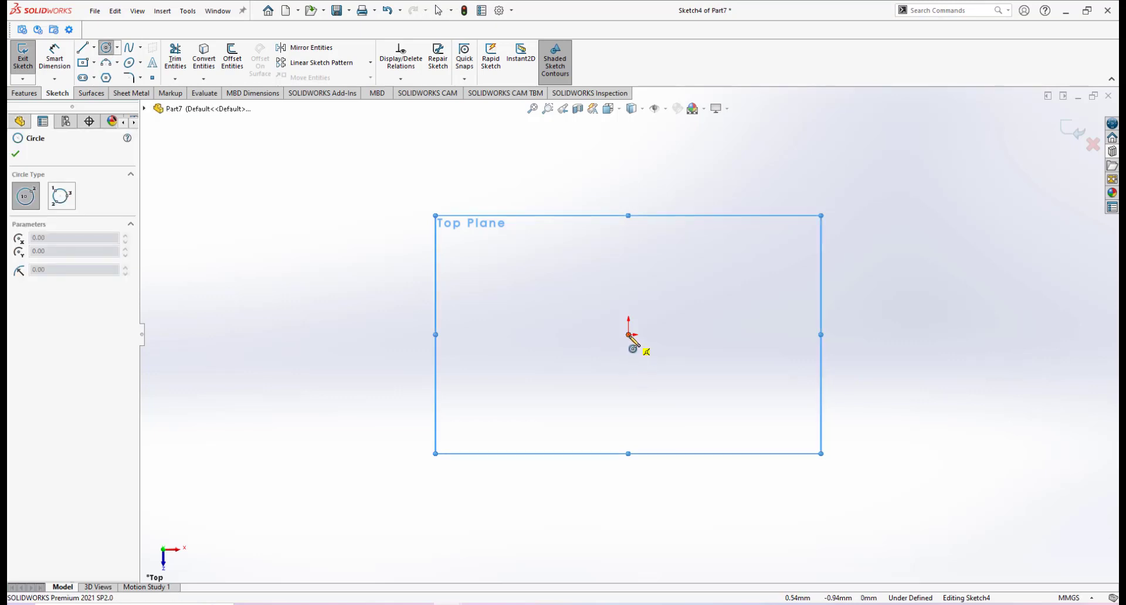
pyautogui.click(628, 334)
pyautogui.click(673, 302)
pyautogui.rightClick(704, 278)
pyautogui.click(816, 258)
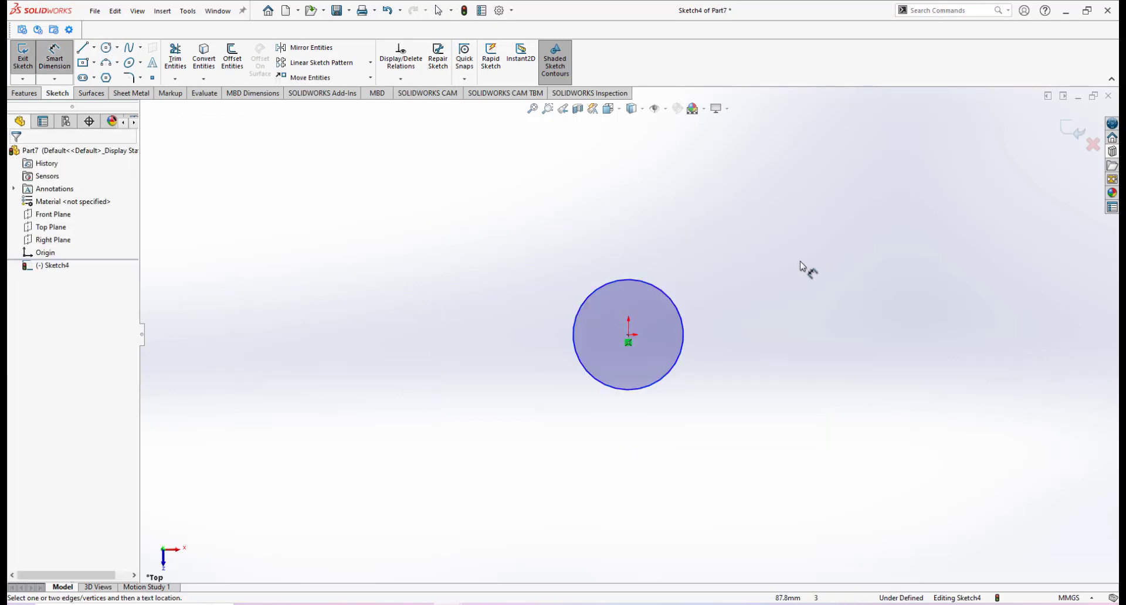
# Step: Dimension the circle's diameter to 7 mm and exit the dimension tool
pyautogui.click(573, 326)
pyautogui.click(538, 333)
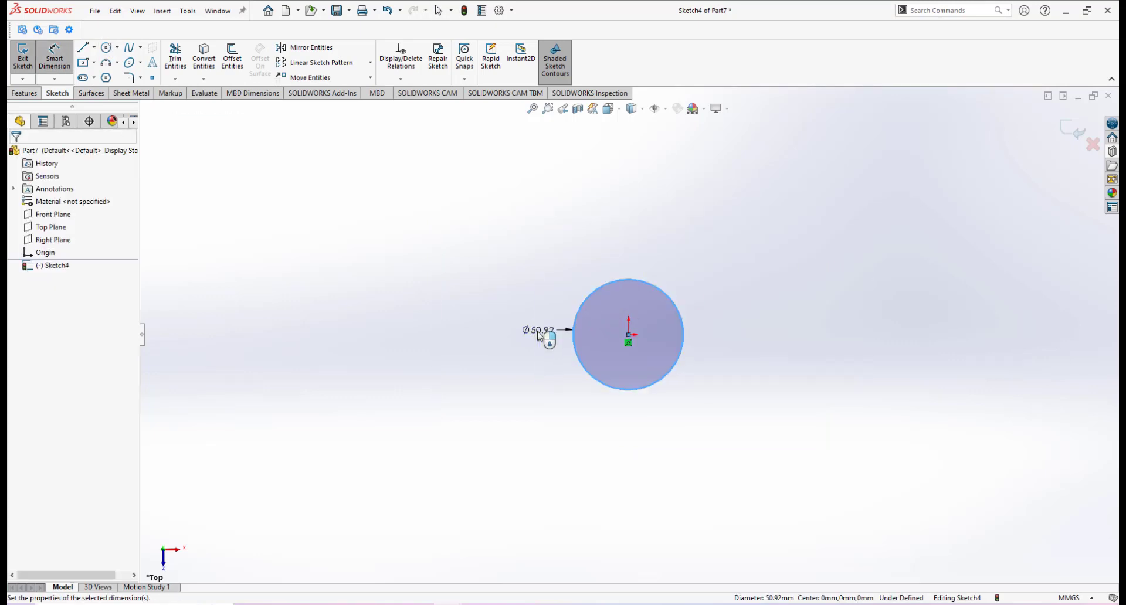
pyautogui.press('Return')
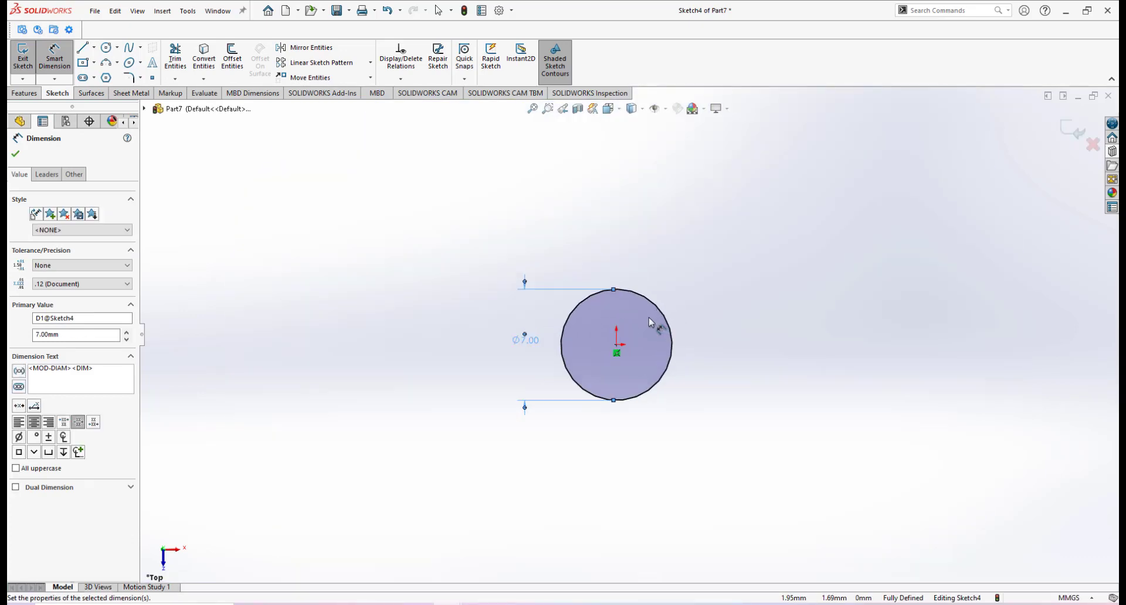
pyautogui.rightClick(693, 286)
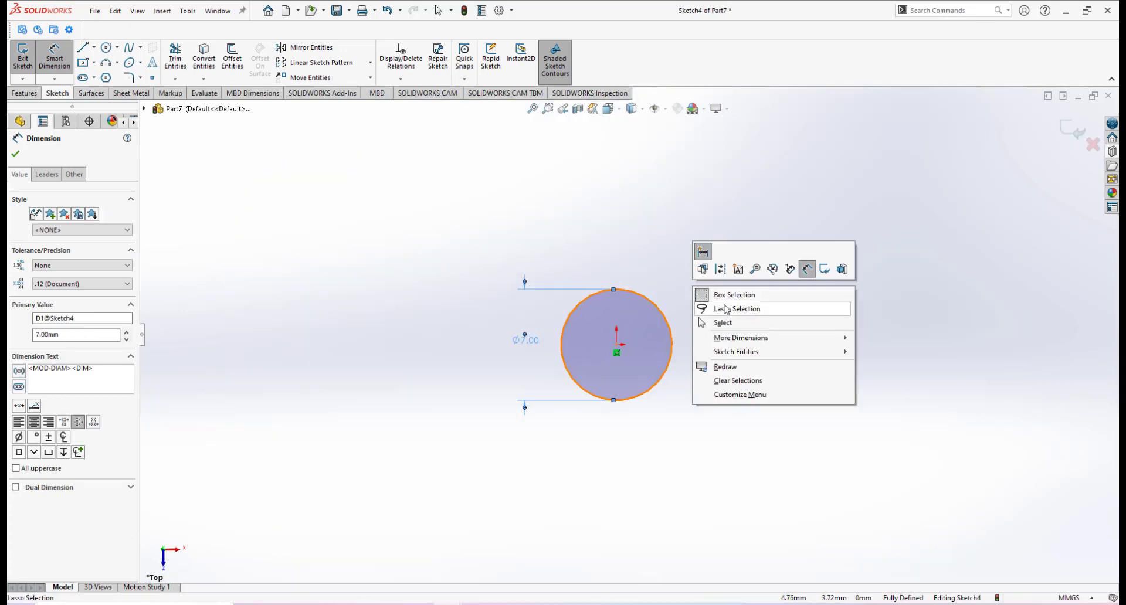
pyautogui.click(726, 321)
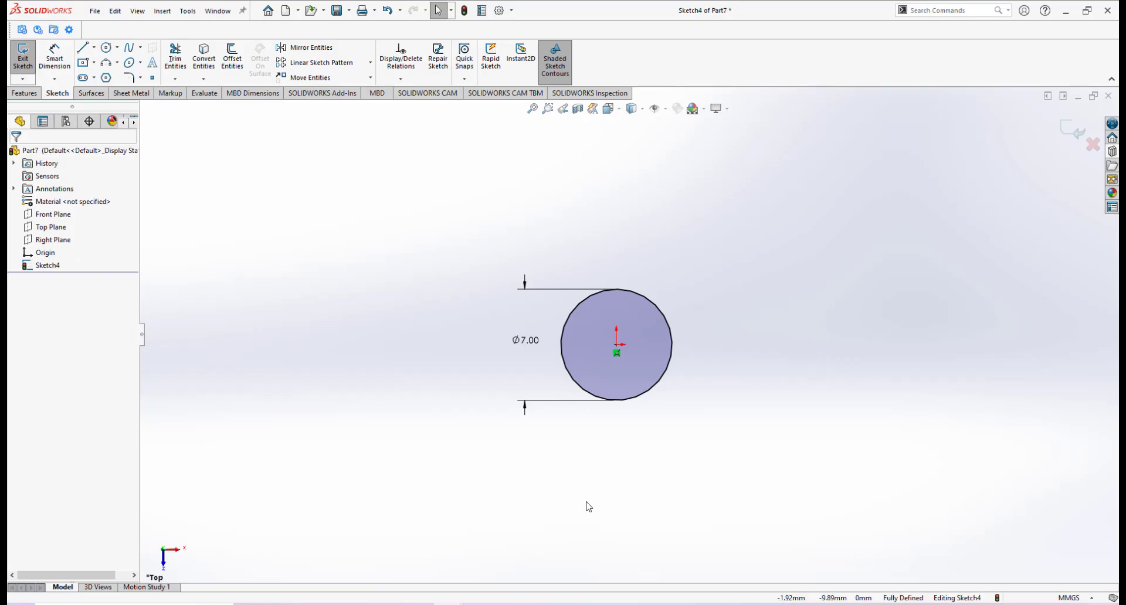
# Step: Draw a horizontal centerline from the circle's left quadrant through the origin, extending well beyond the circle's right side
pyautogui.hotkey('alt', 'Tab')
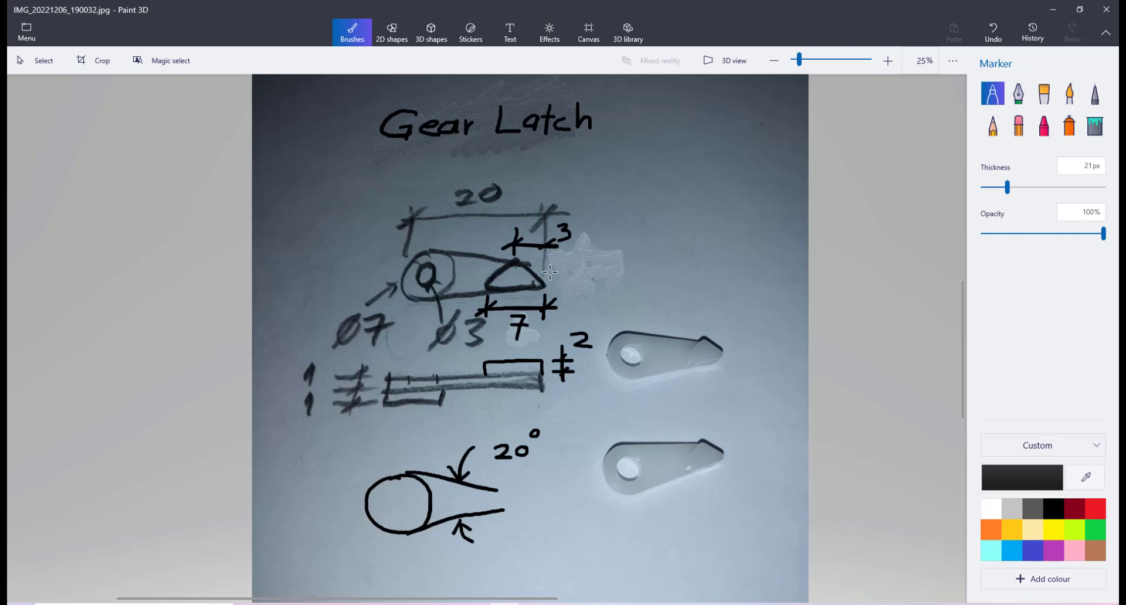
pyautogui.hotkey('alt', 'Tab')
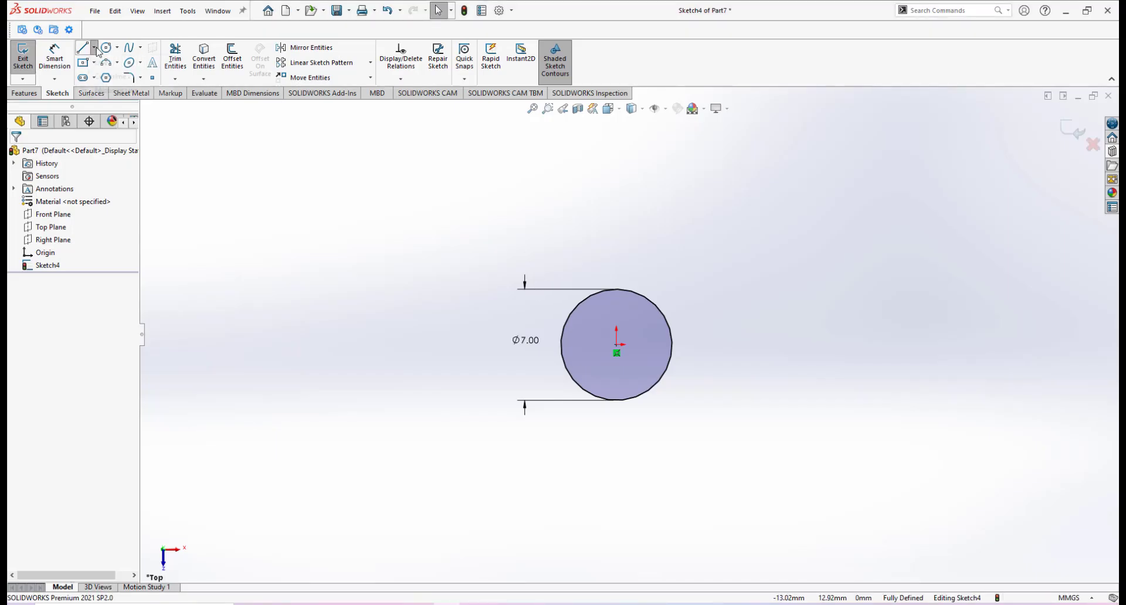
pyautogui.click(94, 47)
pyautogui.click(109, 75)
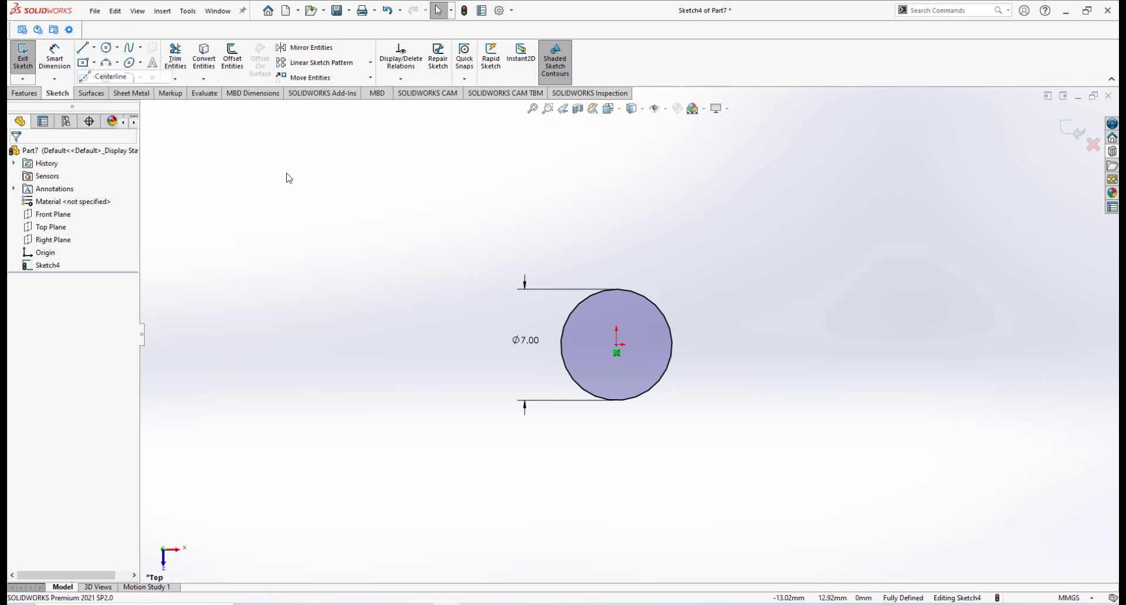
pyautogui.click(561, 345)
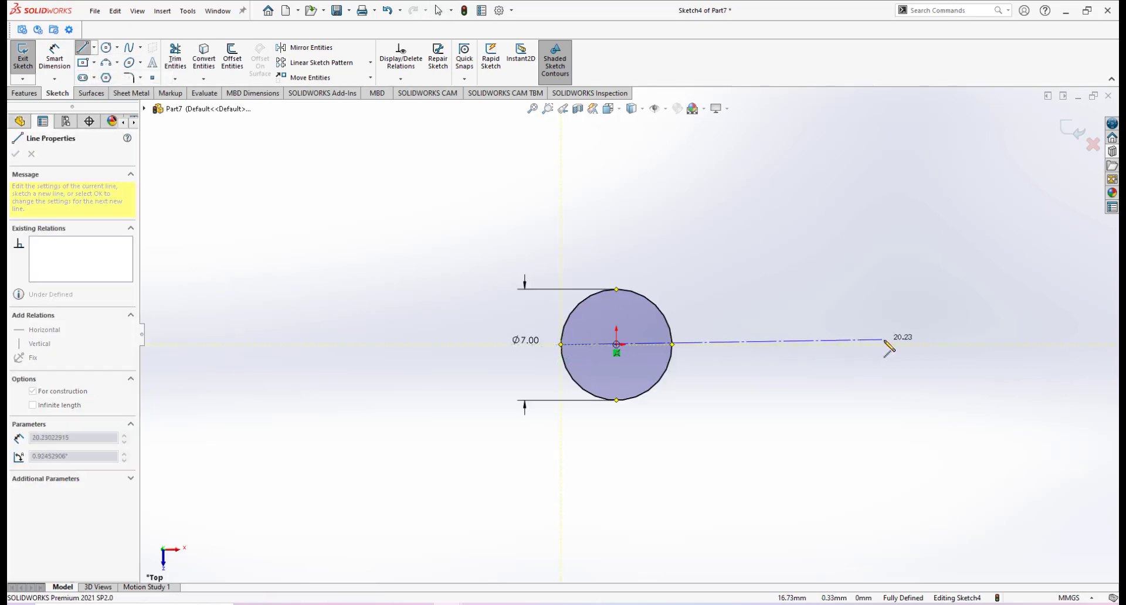
pyautogui.rightClick(943, 351)
pyautogui.click(967, 359)
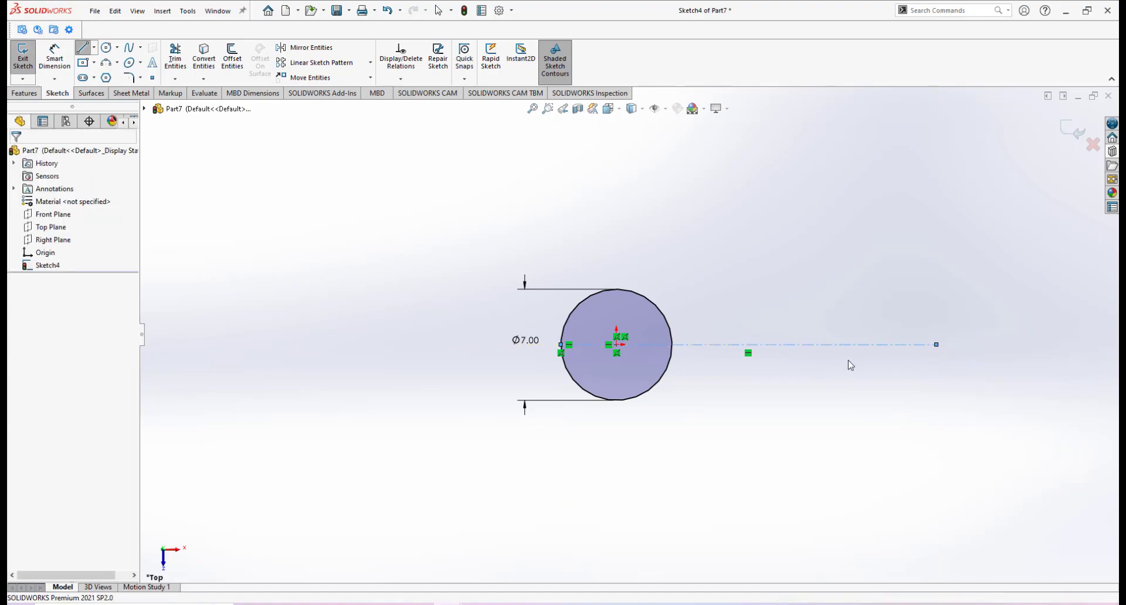
# Step: Draw a line about 22.6 mm long above the circle and centerline, sloping down about 7.7 degrees toward the centerline's right end
pyautogui.scroll(-2, 845, 359)
pyautogui.scroll(1, 797, 347)
pyautogui.hotkey('alt', 'Tab')
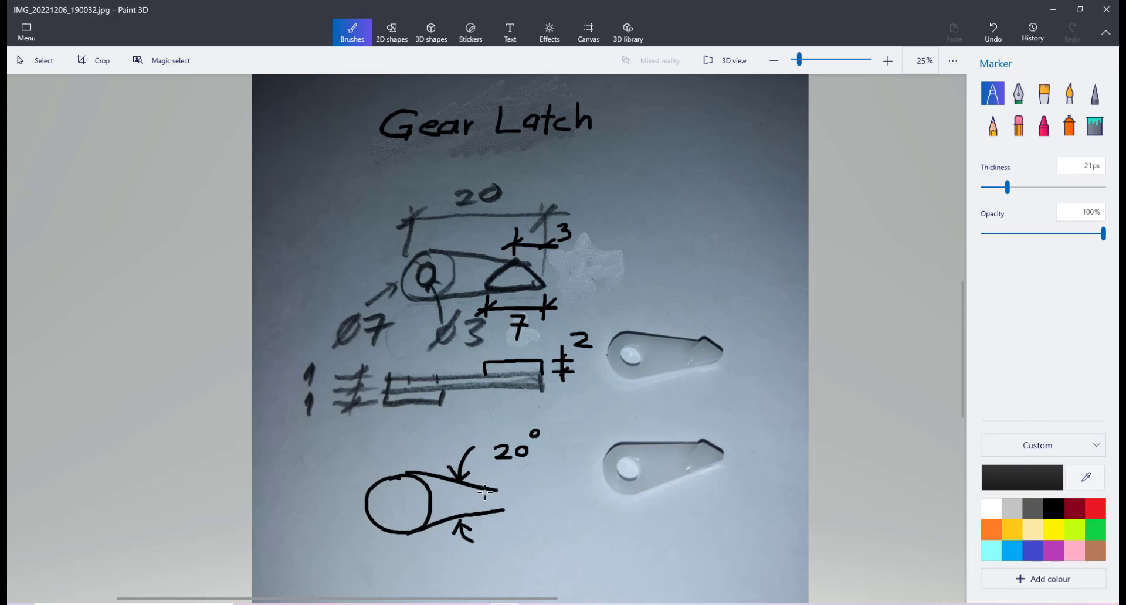
pyautogui.hotkey('alt', 'Tab')
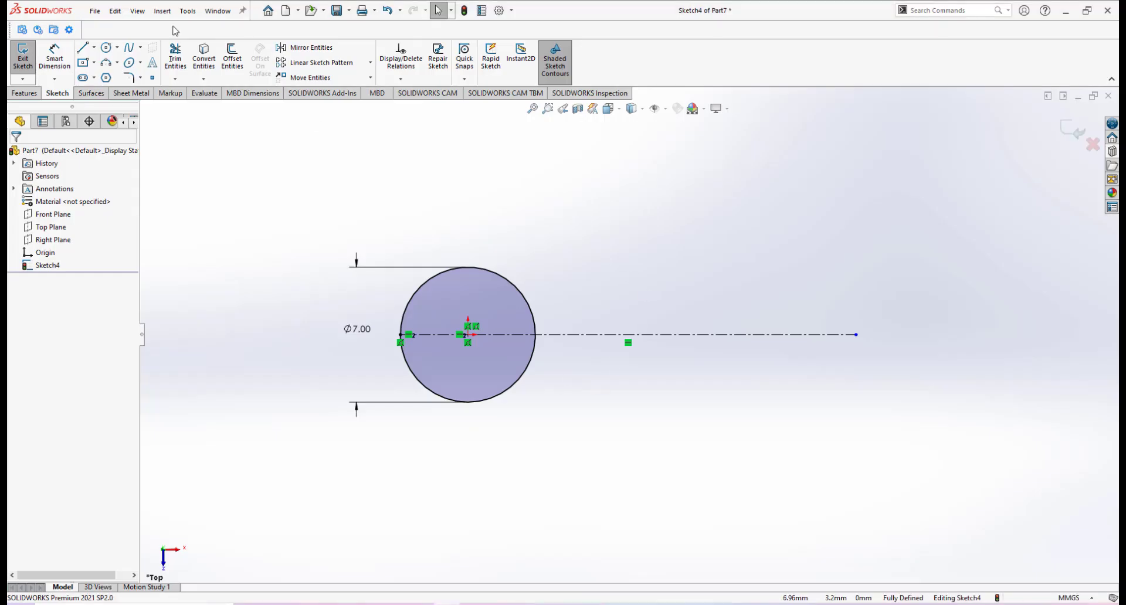
pyautogui.press('l')
pyautogui.click(444, 239)
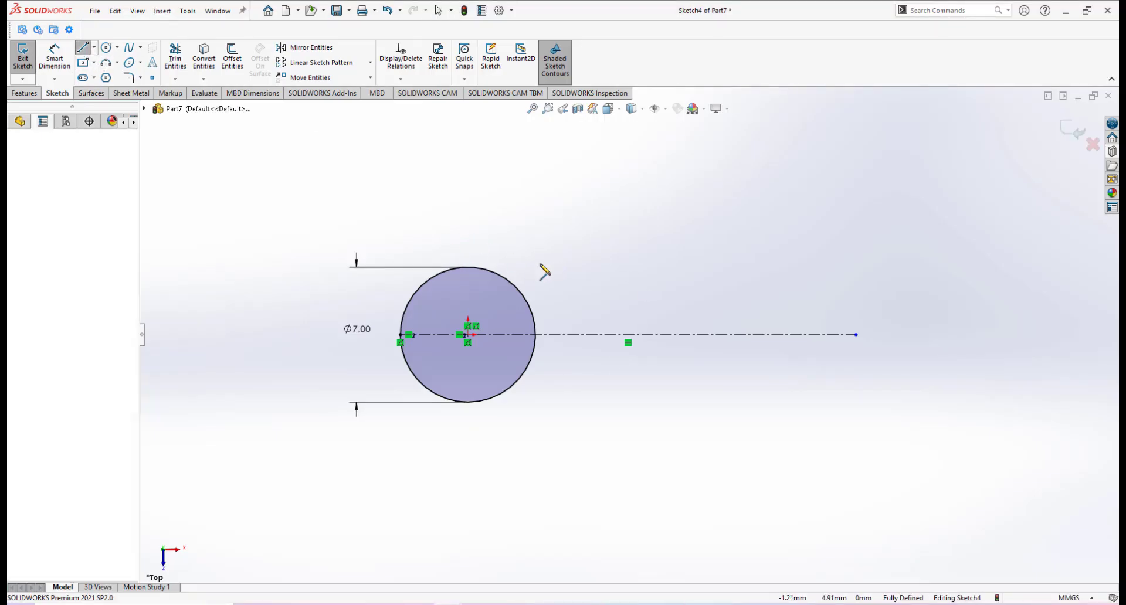
pyautogui.click(876, 298)
pyautogui.rightClick(911, 324)
pyautogui.click(915, 326)
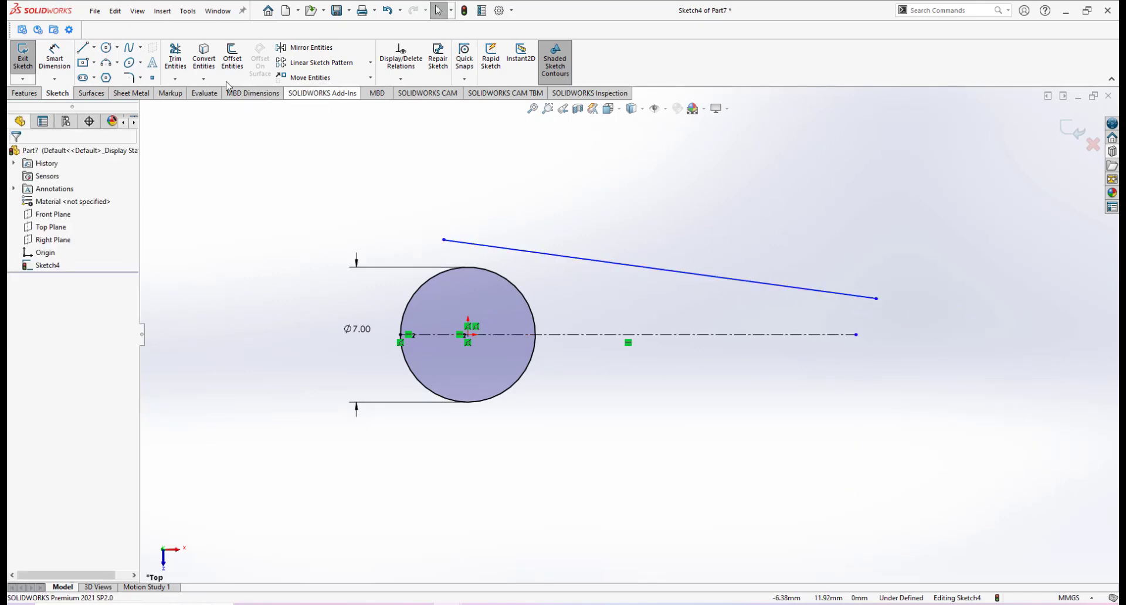
# Step: Mirror the sloped line about the horizontal centerline, keeping the original
pyautogui.click(307, 48)
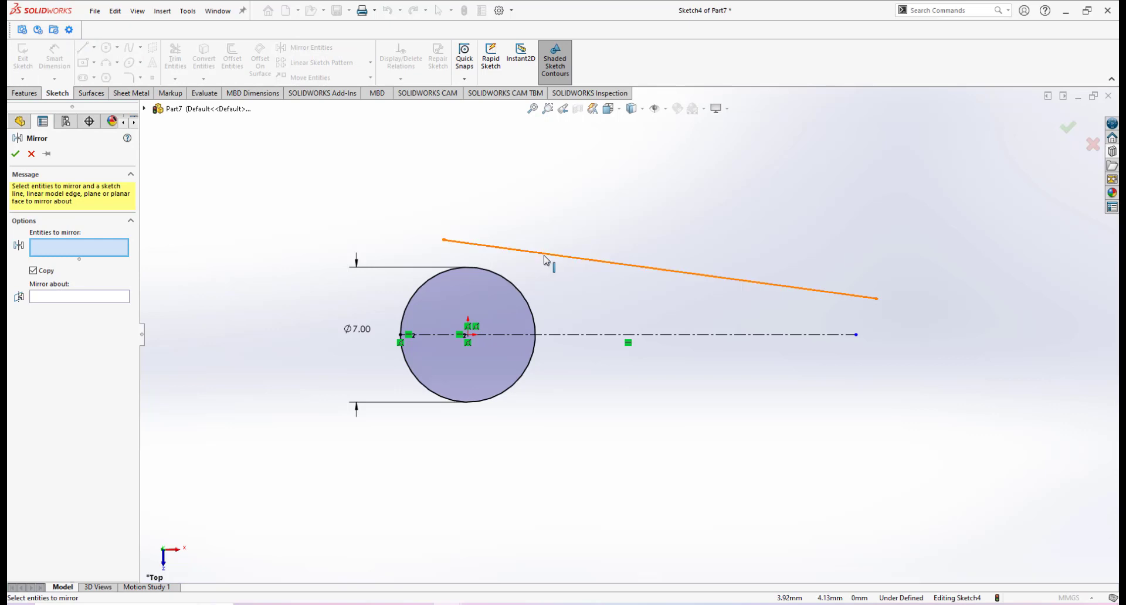
pyautogui.click(76, 299)
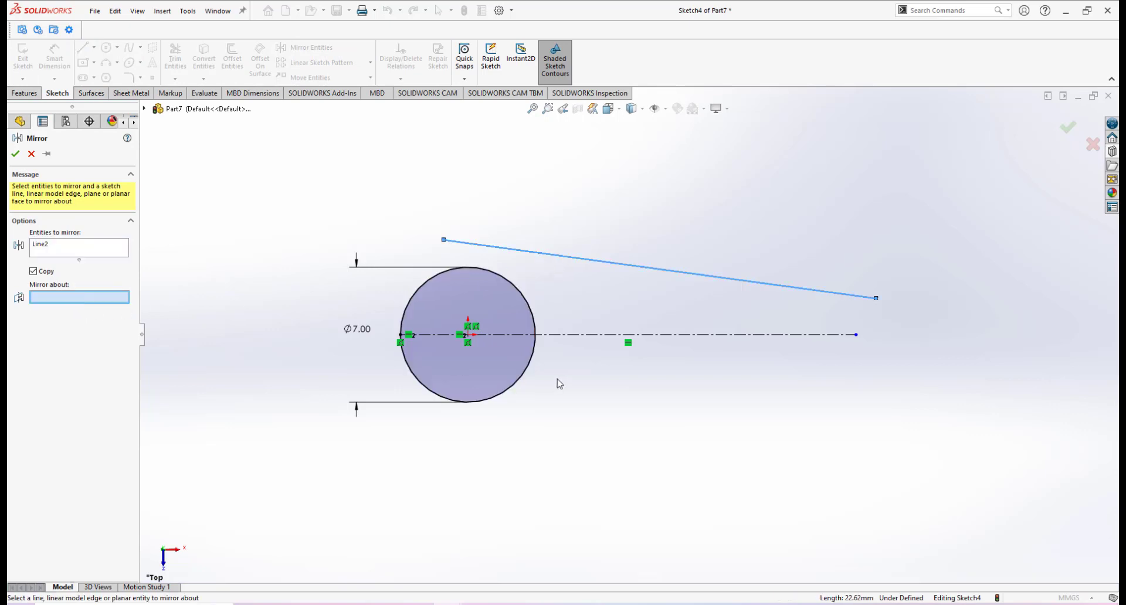
pyautogui.click(581, 335)
pyautogui.click(15, 154)
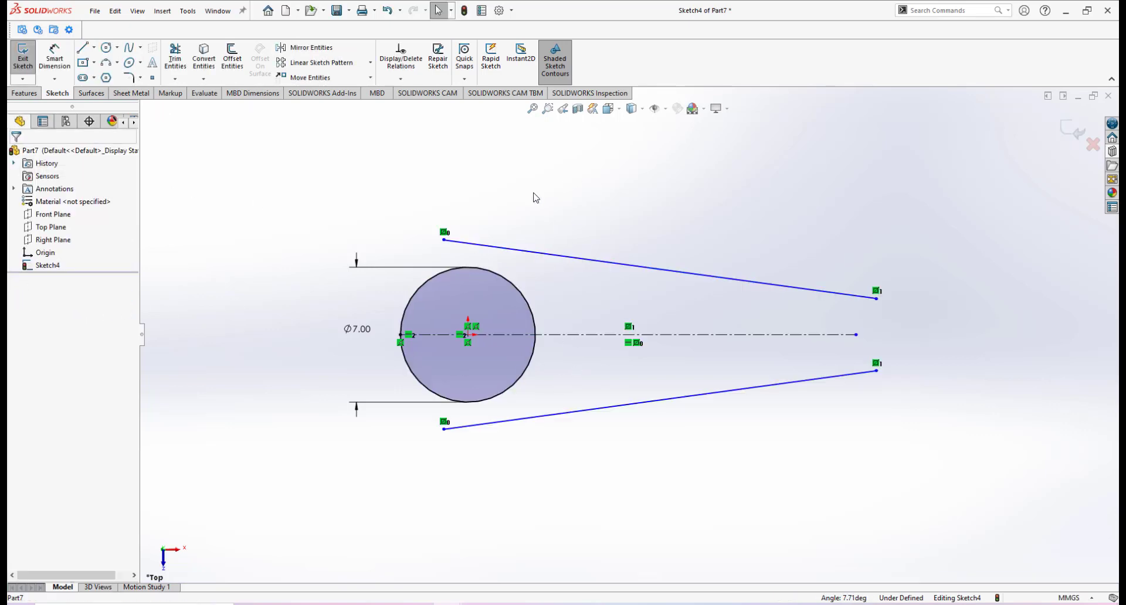
# Step: Make the upper sloped line tangent to the 7 mm circle
pyautogui.scroll(-1, 492, 253)
pyautogui.click(503, 253)
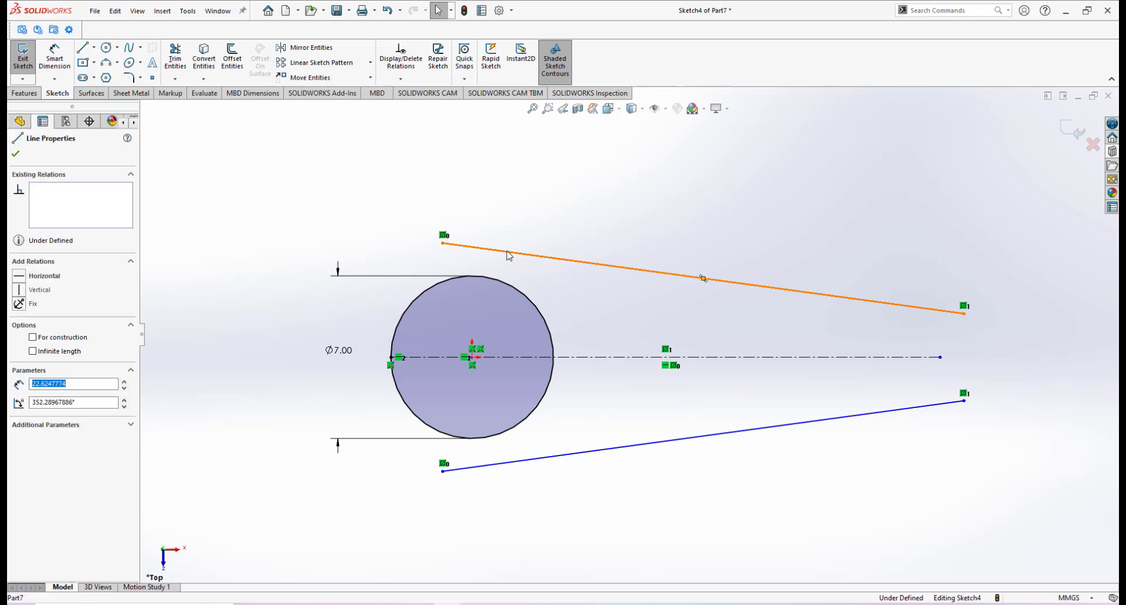
pyautogui.keyDown('ctrl'); pyautogui.click(515, 287); pyautogui.keyUp('ctrl')
pyautogui.click(535, 228)
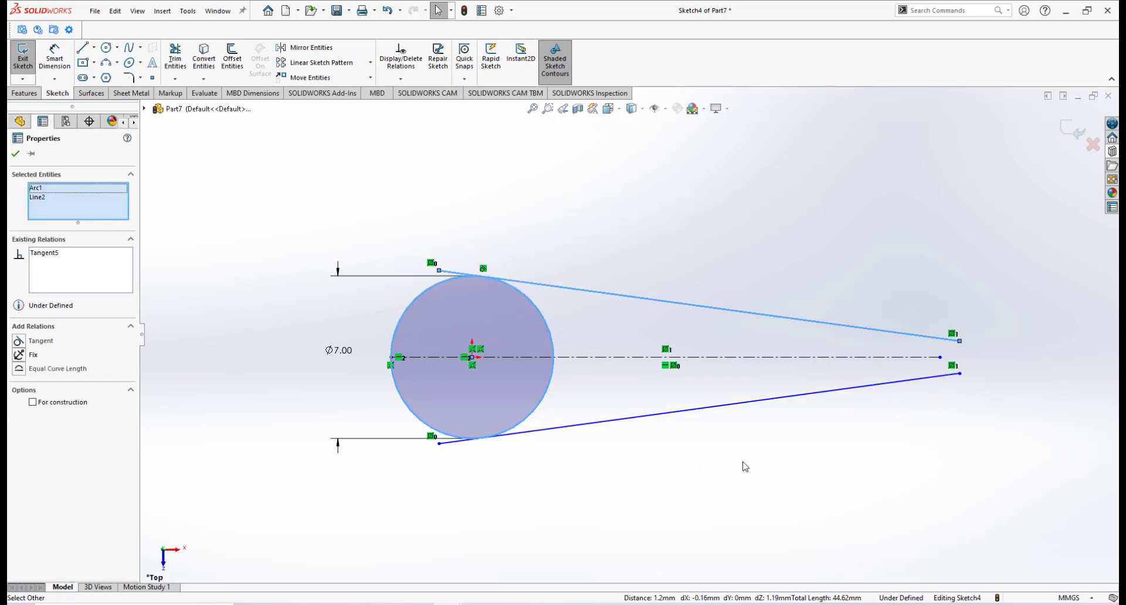
pyautogui.click(804, 421)
pyautogui.scroll(1, 737, 387)
pyautogui.scroll(-1, 738, 387)
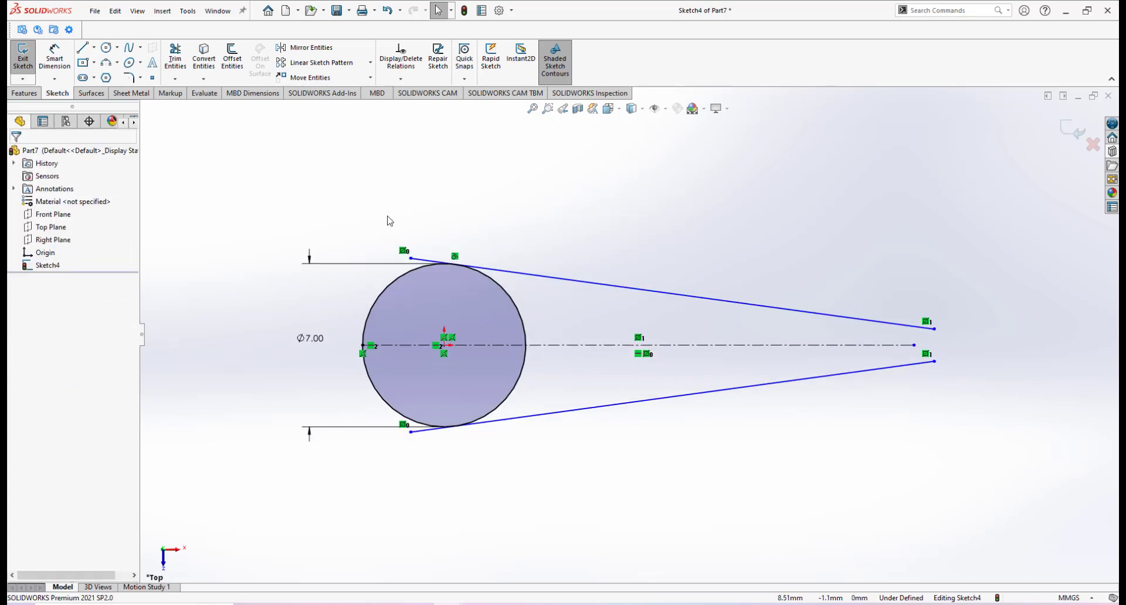
# Step: Dimension the angle between the two sloped lines to 20 degrees, as given in the reference drawing
pyautogui.click(55, 56)
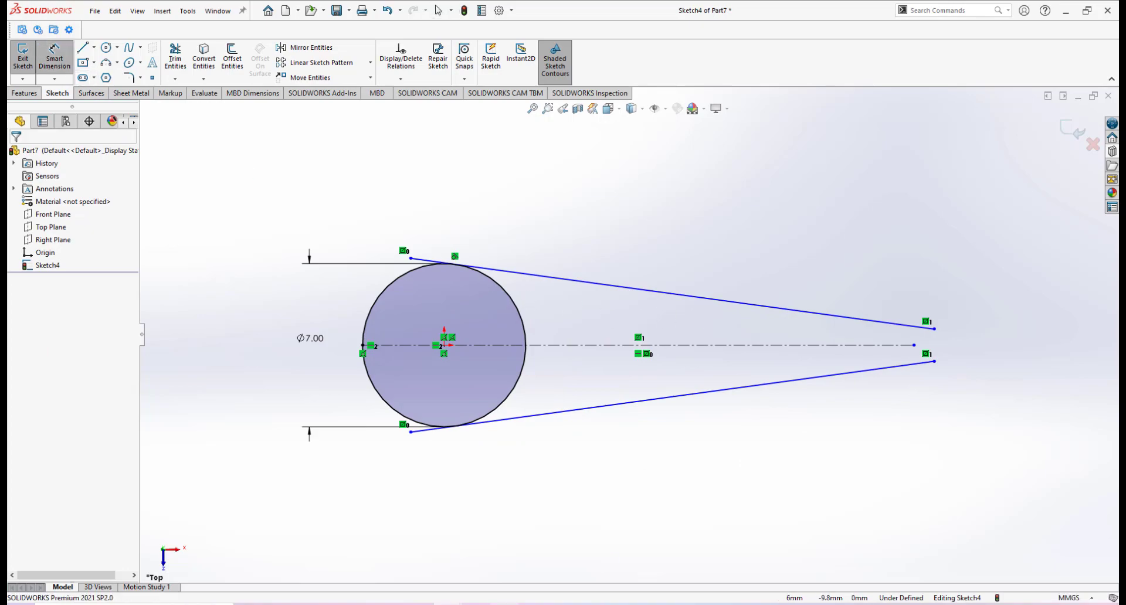
pyautogui.hotkey('alt', 'Tab')
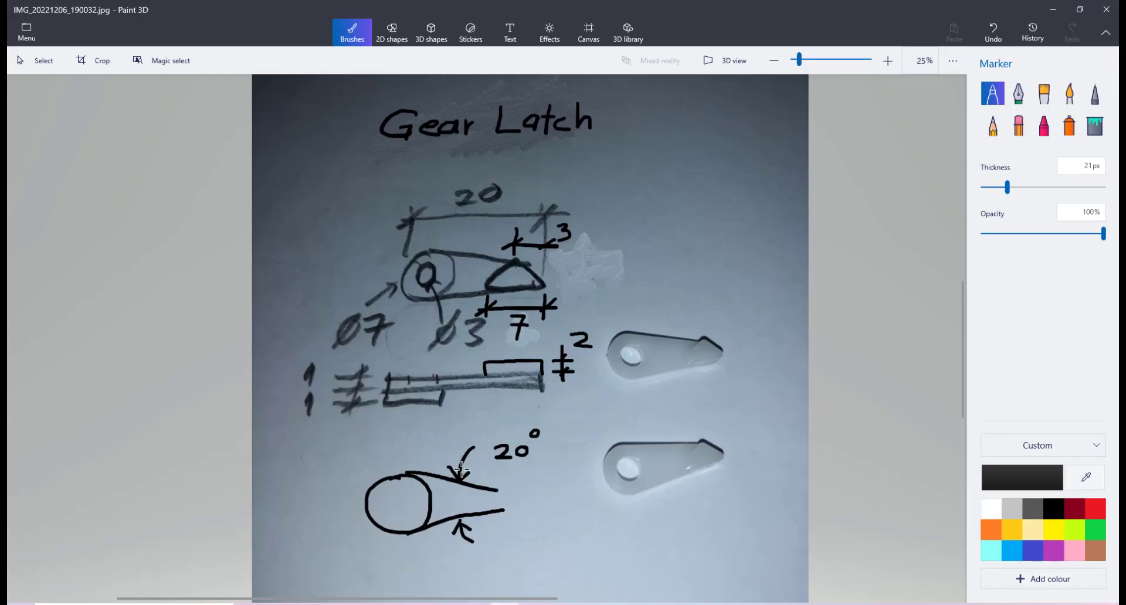
pyautogui.hotkey('alt', 'Tab')
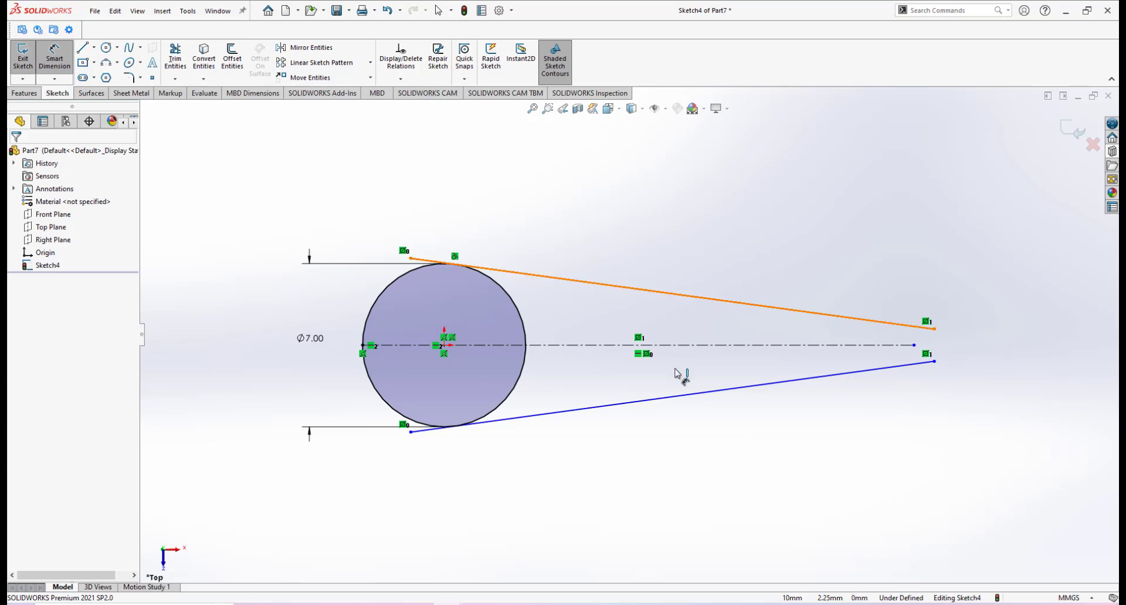
pyautogui.click(679, 392)
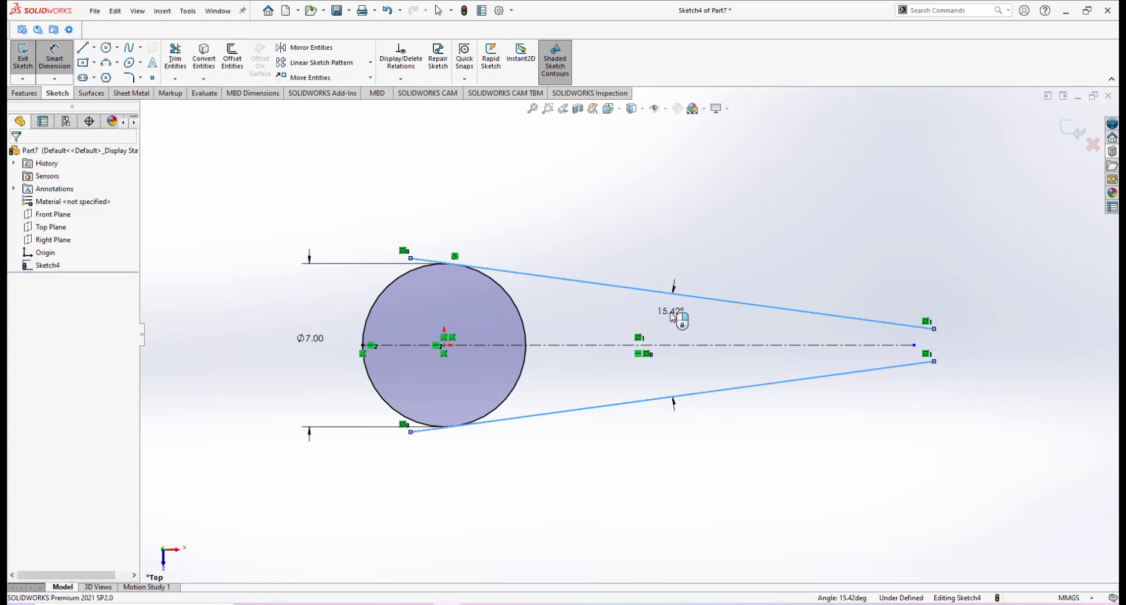
pyautogui.click(671, 317)
pyautogui.press('Return')
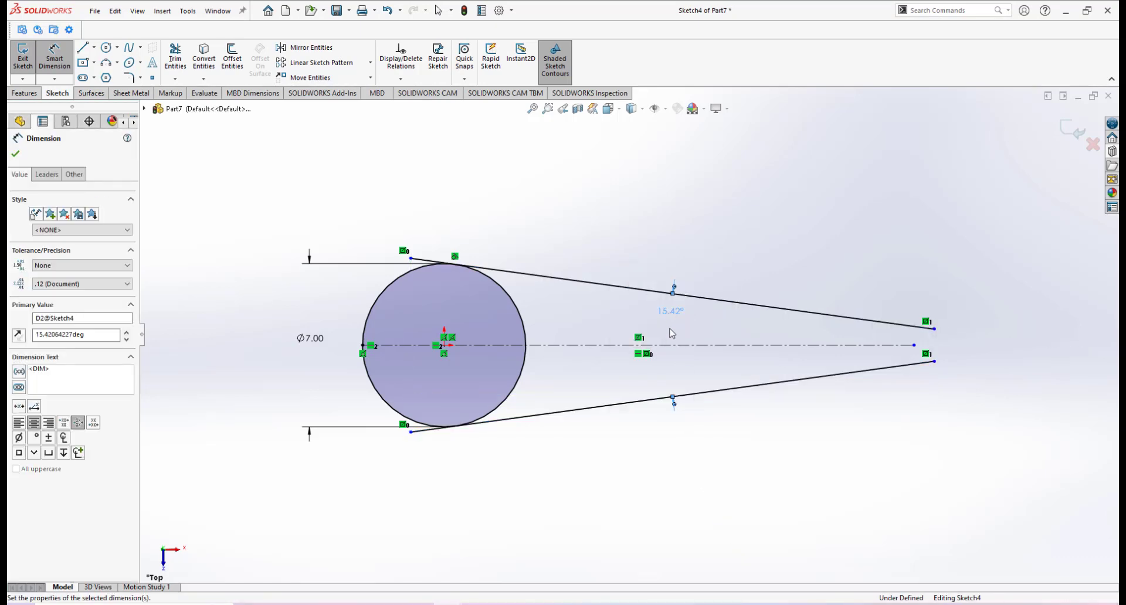
pyautogui.scroll(1, 699, 349)
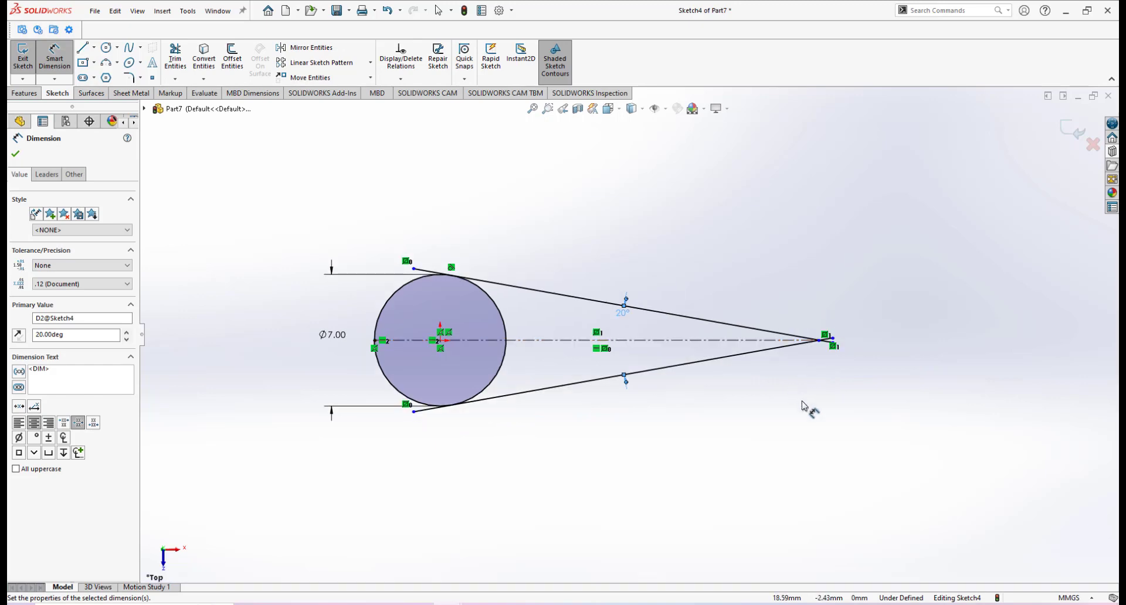
pyautogui.rightClick(792, 341)
pyautogui.click(808, 394)
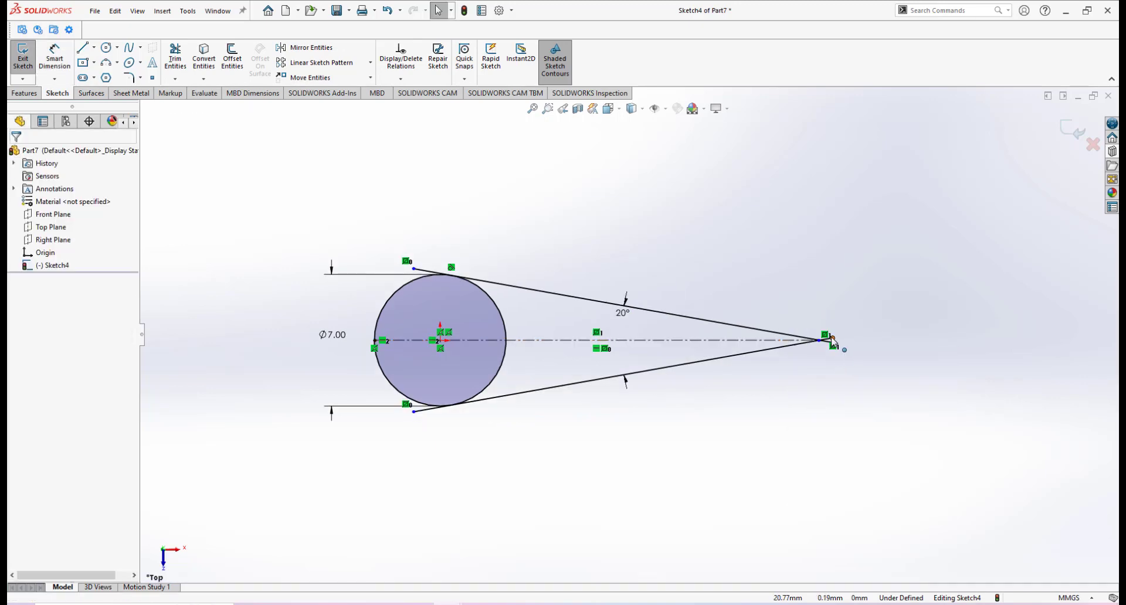
# Step: Shorten the two sloped lines so that their narrow ends stop just before meeting at the centerline
pyautogui.moveTo(833, 340)
pyautogui.mouseDown()
pyautogui.moveTo(791, 376)
pyautogui.moveTo(793, 386)
pyautogui.moveTo(828, 376)
pyautogui.moveTo(801, 395)
pyautogui.mouseUp()
pyautogui.click(741, 391)
pyautogui.scroll(-2, 674, 388)
pyautogui.scroll(1, 624, 365)
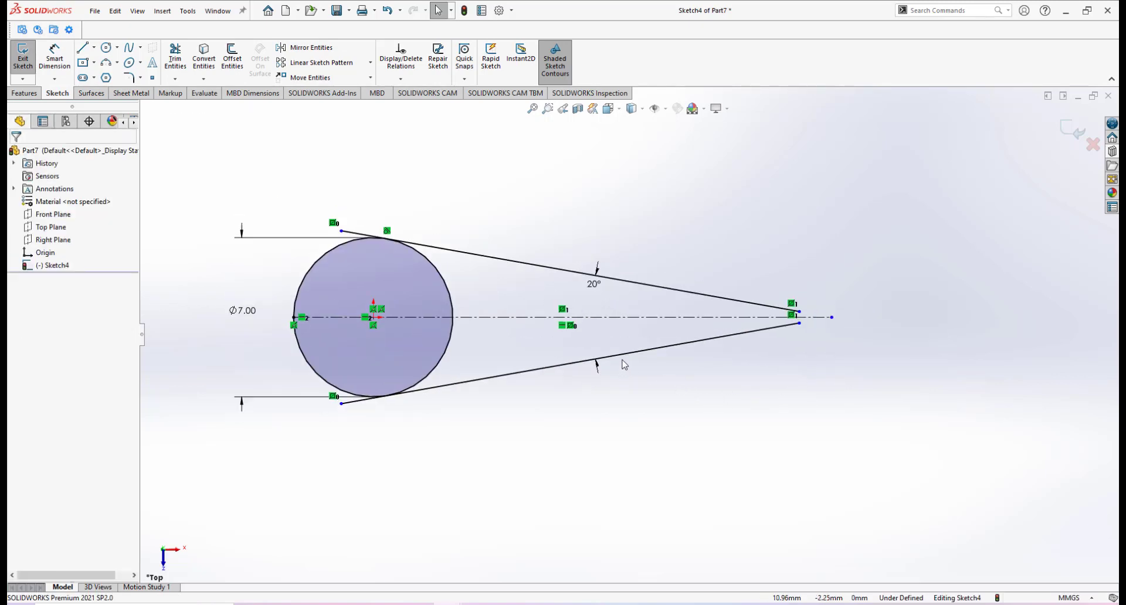
pyautogui.scroll(2, 625, 365)
pyautogui.scroll(-2, 463, 387)
pyautogui.scroll(-1, 792, 369)
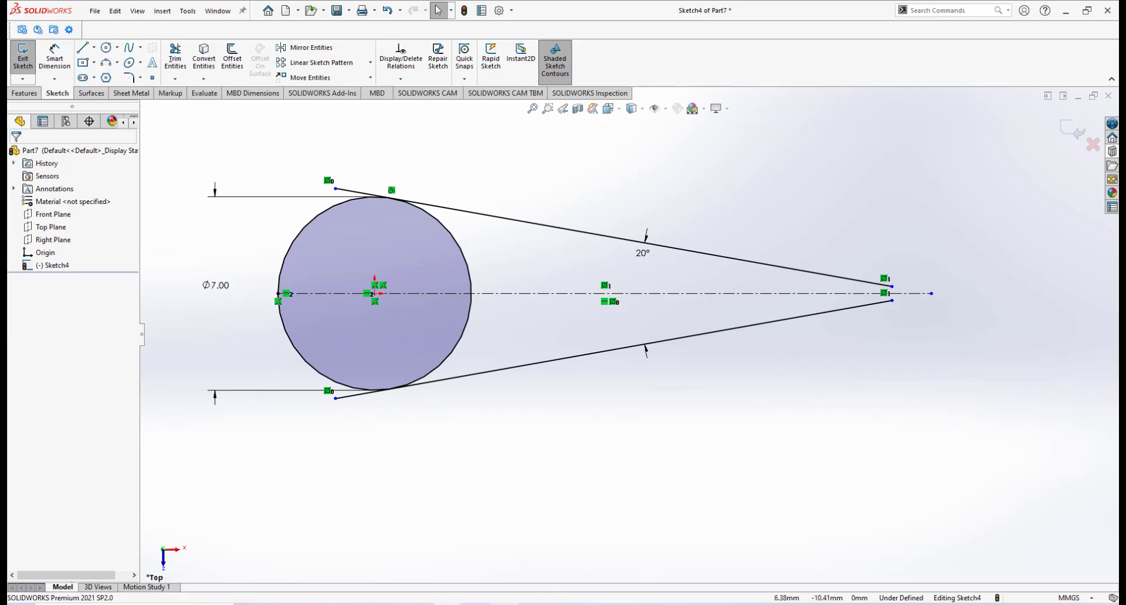
# Step: Draw two connected lines from the lower sloped line up to the upper one and back down, the second about 2.5 mm long
pyautogui.click(447, 604)
pyautogui.click(82, 47)
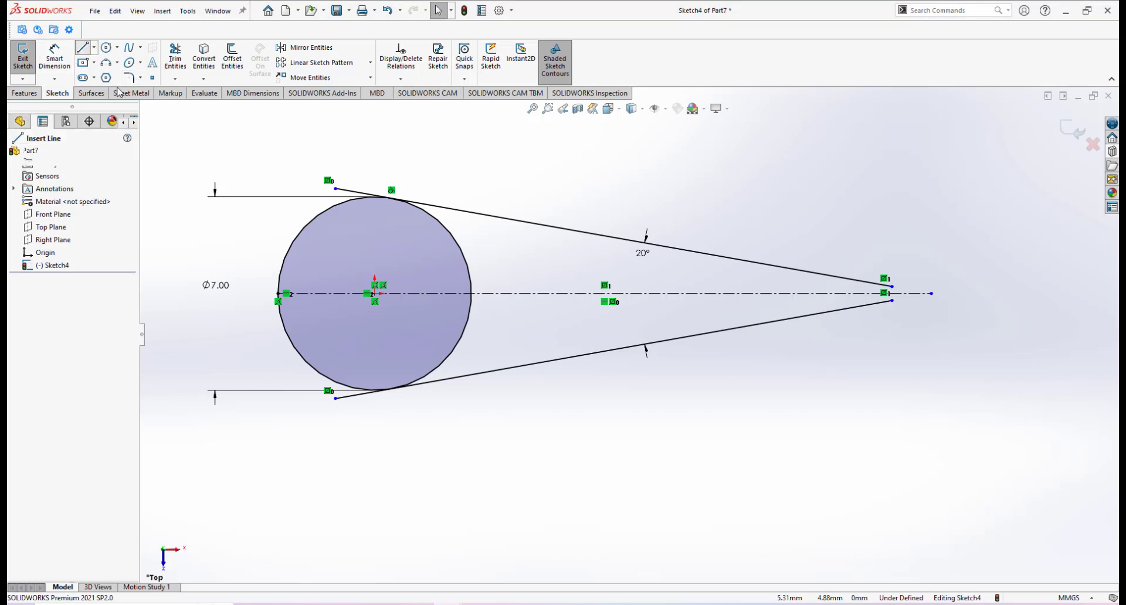
pyautogui.click(693, 335)
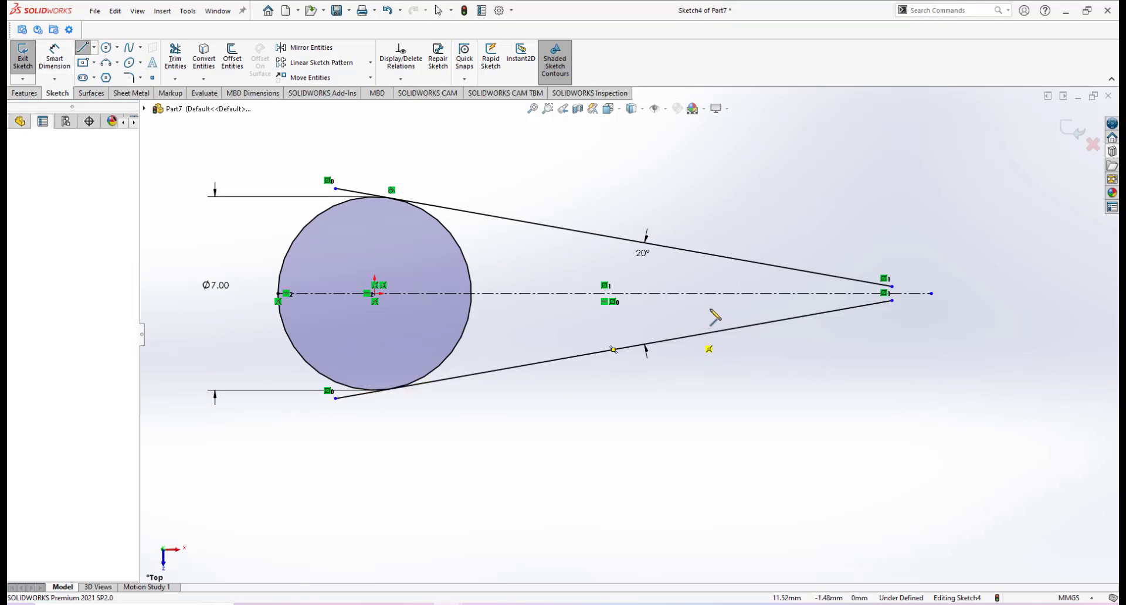
pyautogui.click(777, 267)
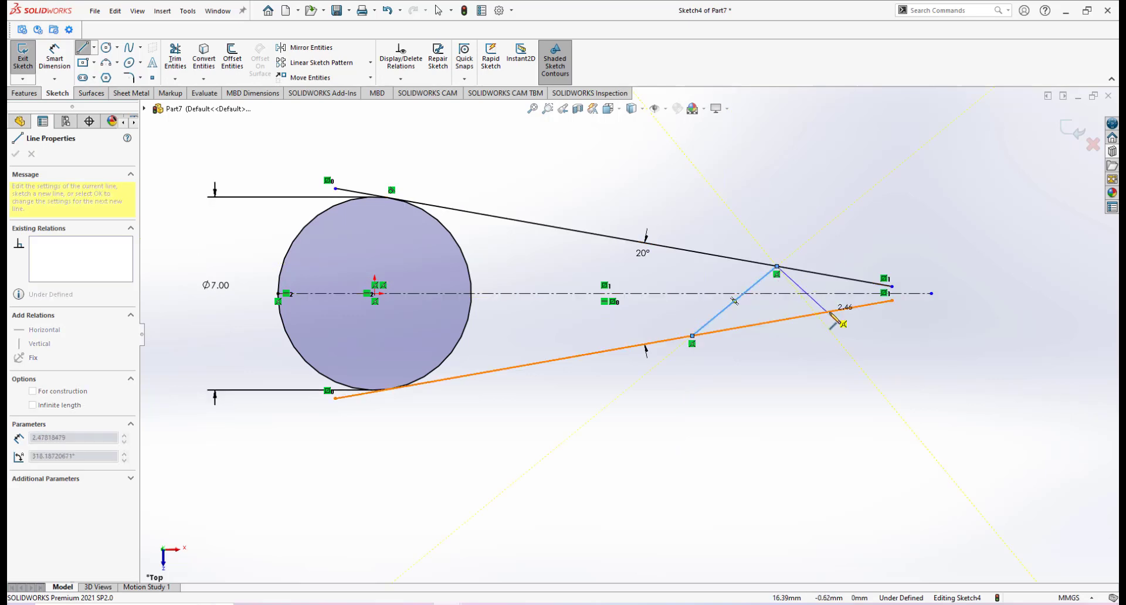
pyautogui.click(829, 312)
pyautogui.click(892, 343)
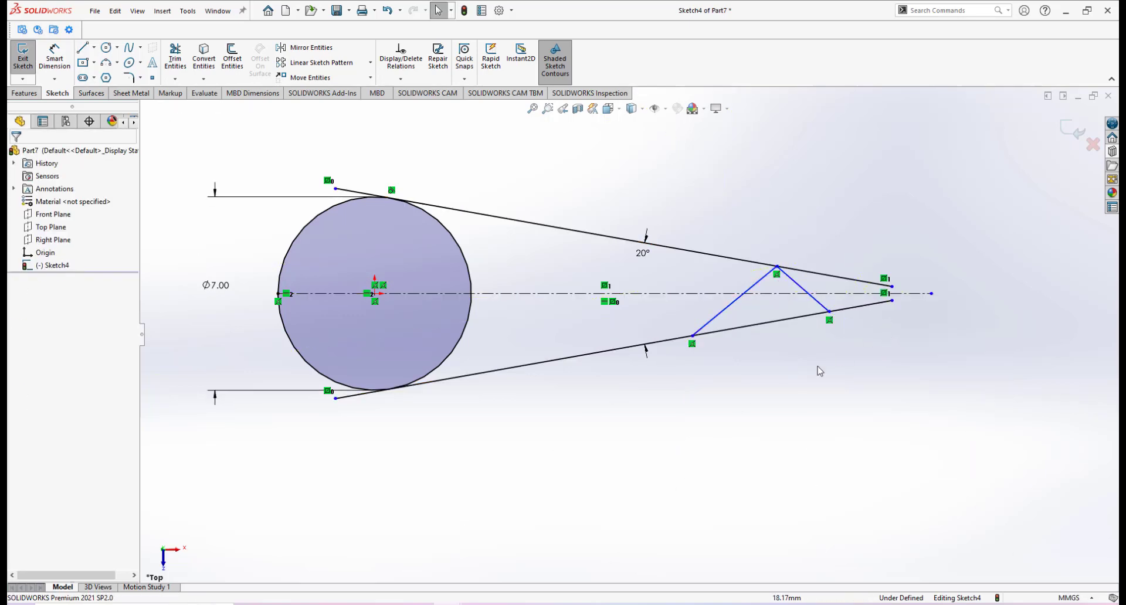
# Step: Dimension the horizontal distance between the new lines' peak and the lower endpoint nearest the tip to 3 mm
pyautogui.scroll(-2, 802, 370)
pyautogui.scroll(3, 805, 367)
pyautogui.scroll(-2, 554, 270)
pyautogui.scroll(-1, 671, 276)
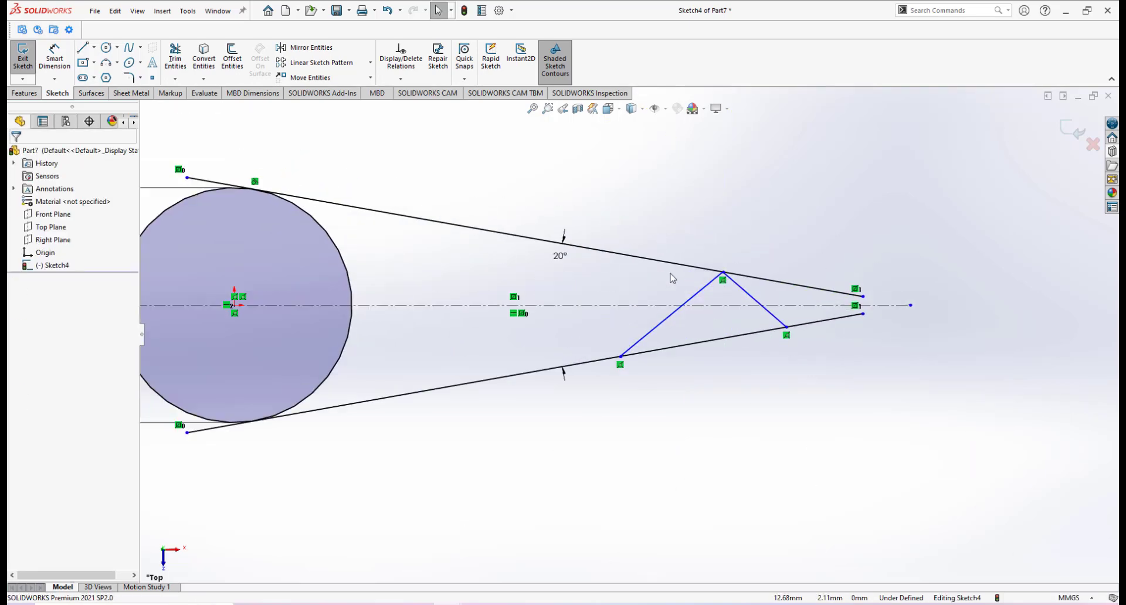
pyautogui.scroll(3, 678, 333)
pyautogui.click(54, 56)
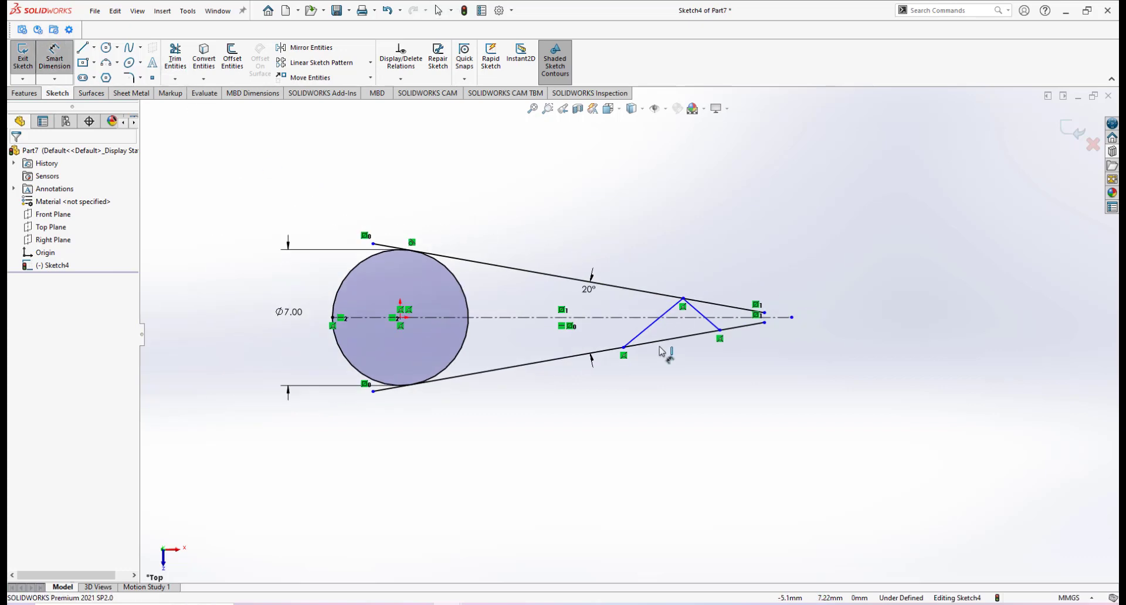
pyautogui.click(683, 299)
pyautogui.click(719, 330)
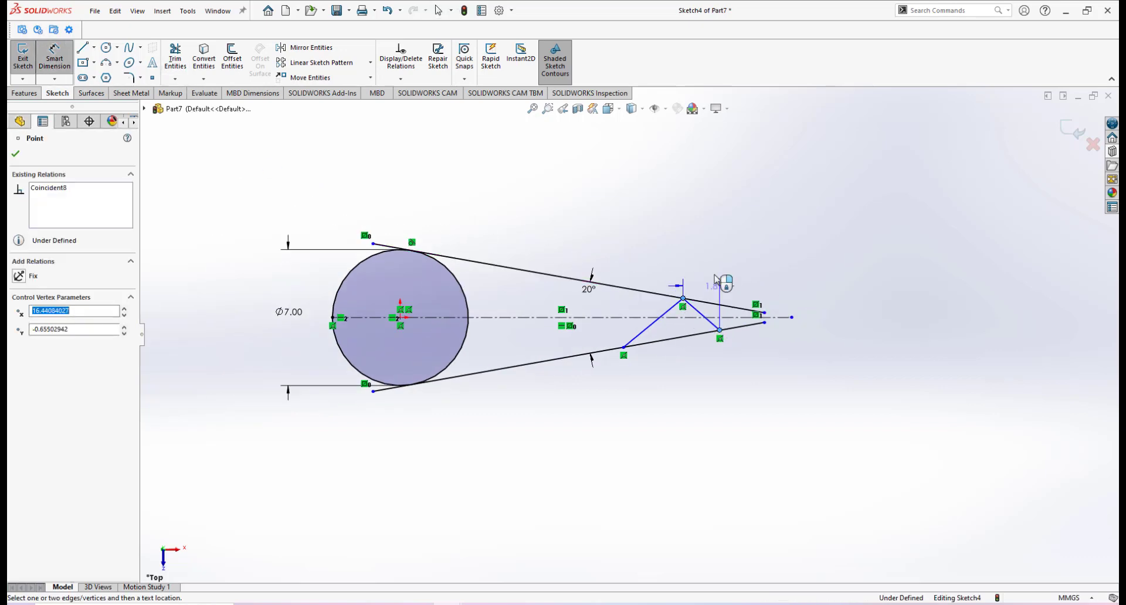
pyautogui.click(709, 262)
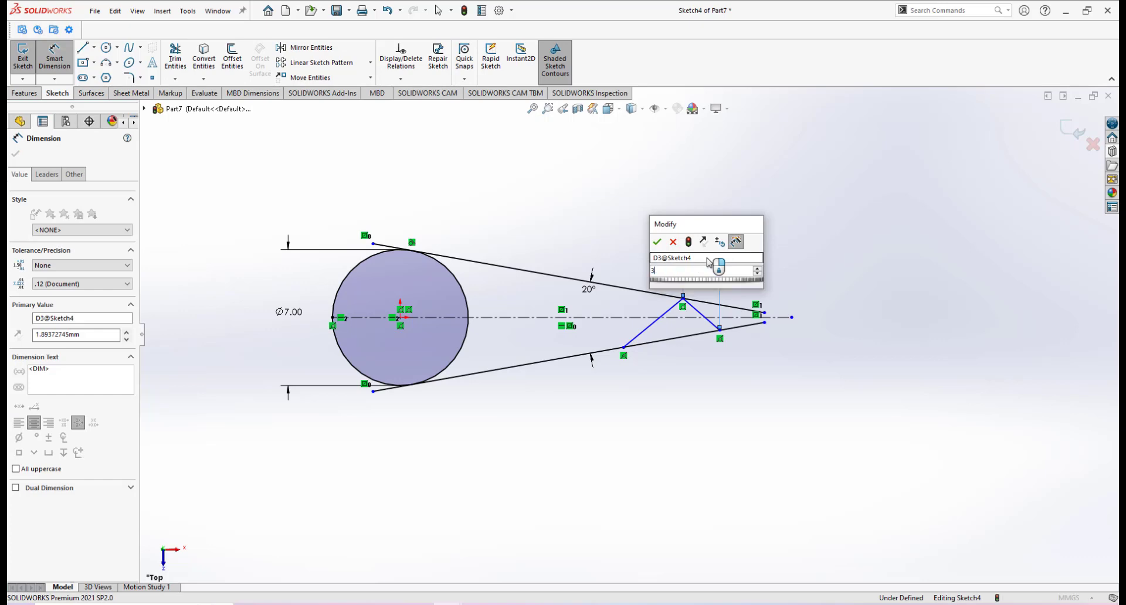
pyautogui.press('Return')
# Step: Dimension the horizontal distance from the circle's leftmost point to the tip endpoint on the lower sloped line to 20 mm
pyautogui.scroll(-2, 682, 346)
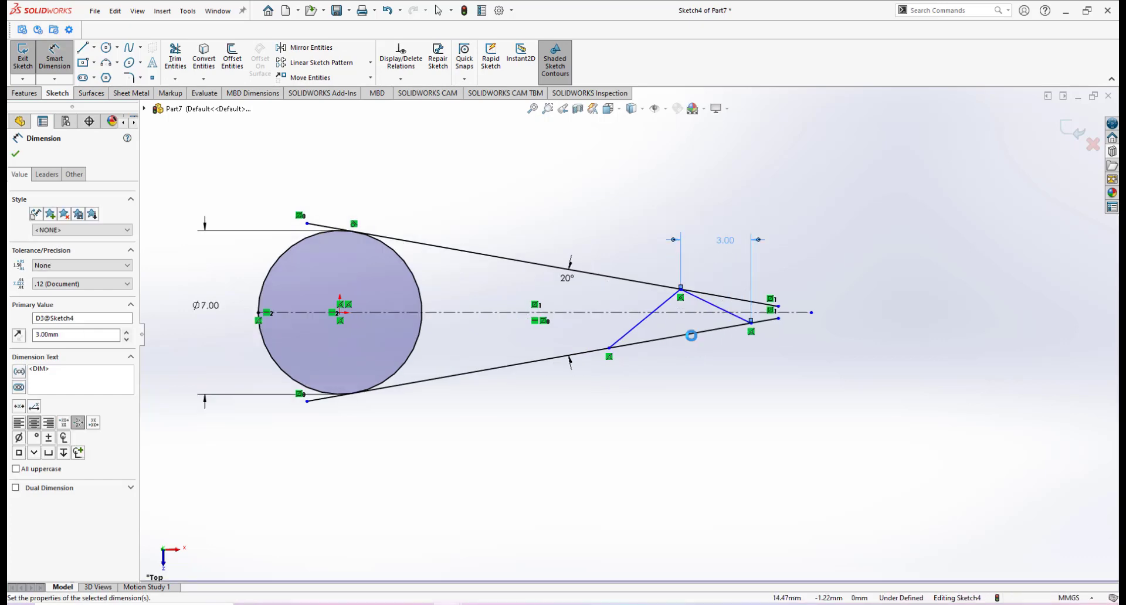
pyautogui.click(258, 312)
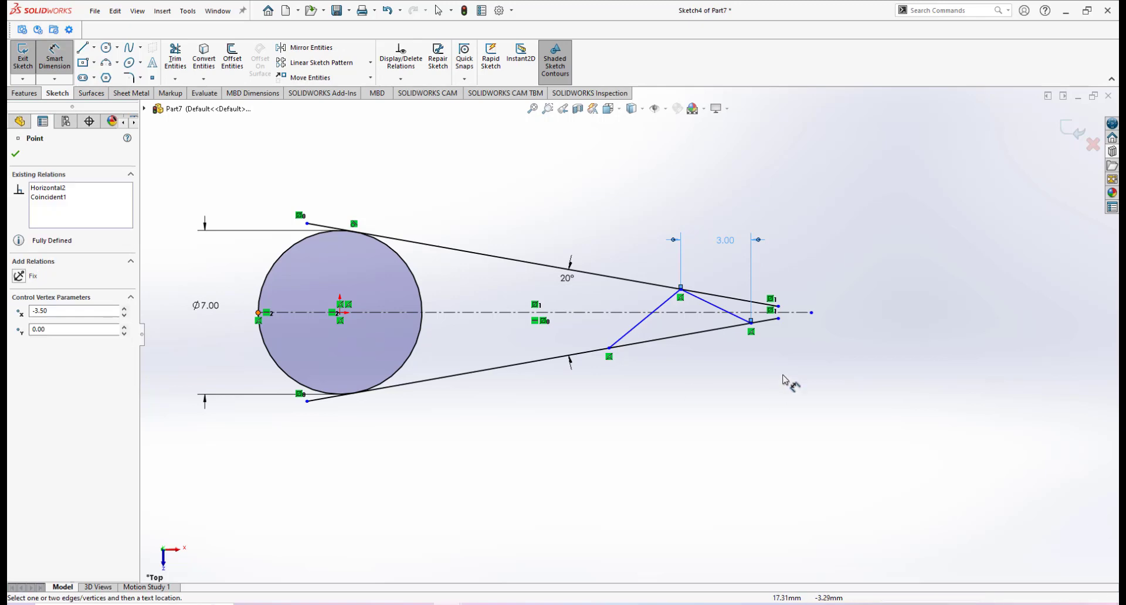
pyautogui.click(750, 321)
pyautogui.click(544, 476)
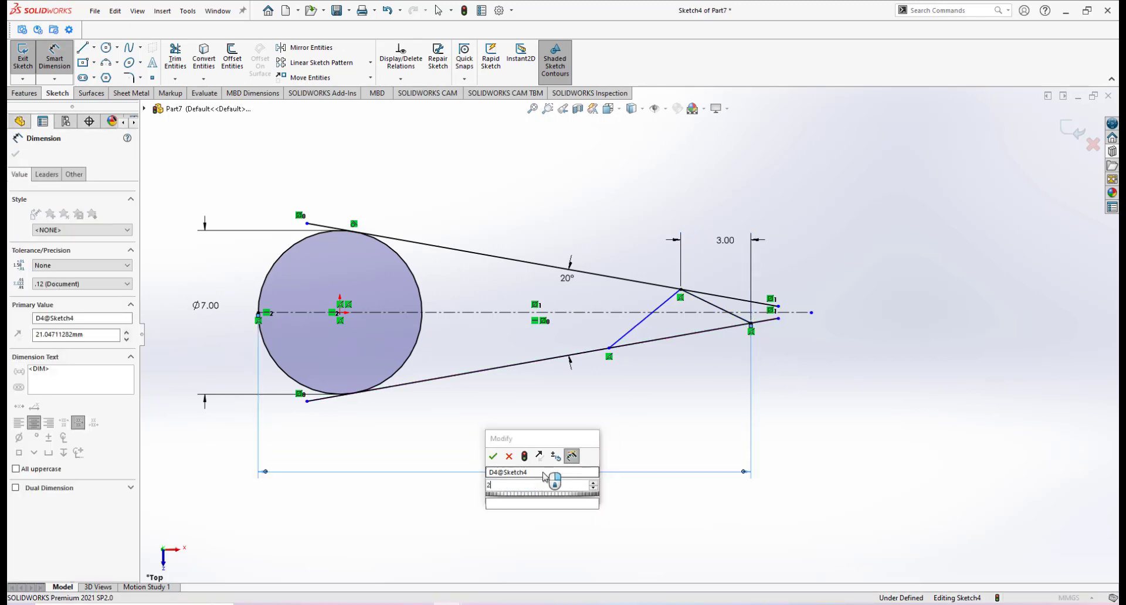
pyautogui.press('Return')
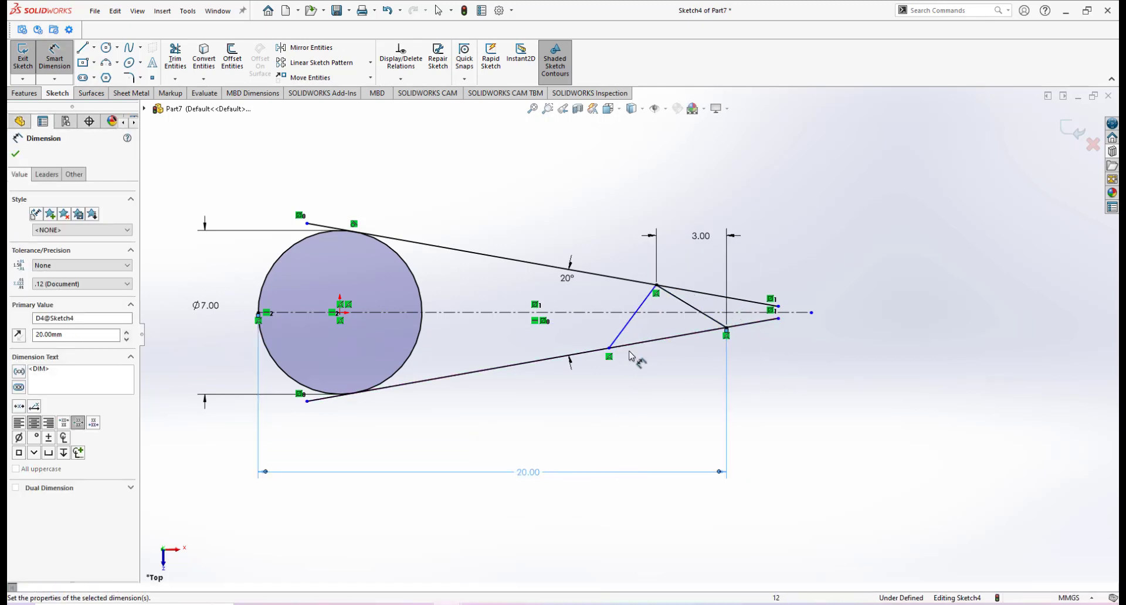
# Step: Dimension the horizontal distance between the two new lines' endpoints on the lower sloped line to 7 mm
pyautogui.scroll(-1, 617, 356)
pyautogui.click(608, 348)
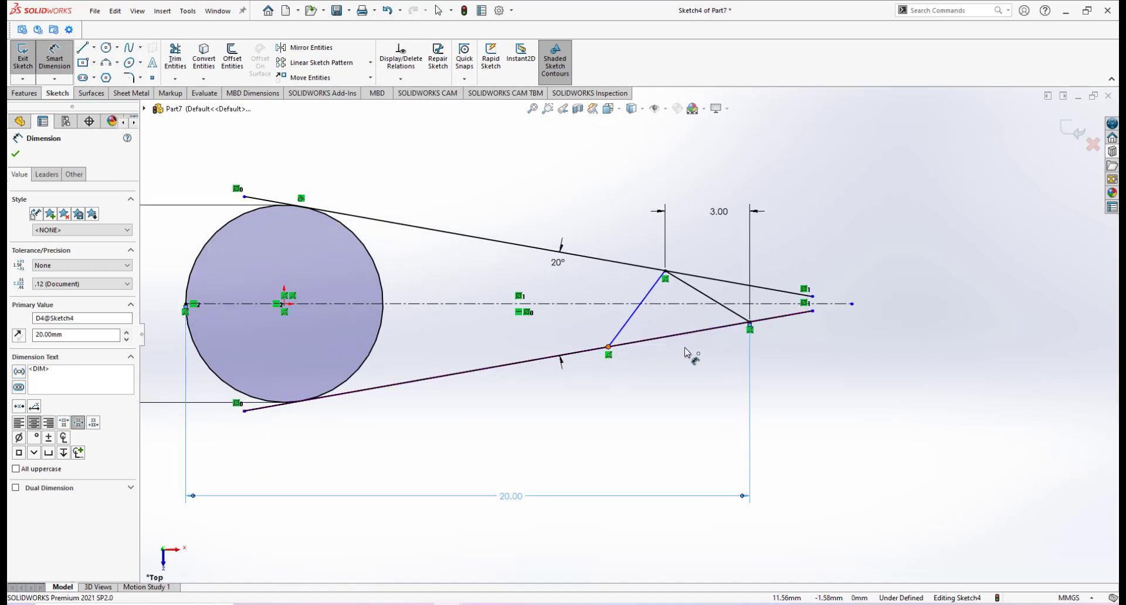
pyautogui.click(750, 322)
pyautogui.click(676, 401)
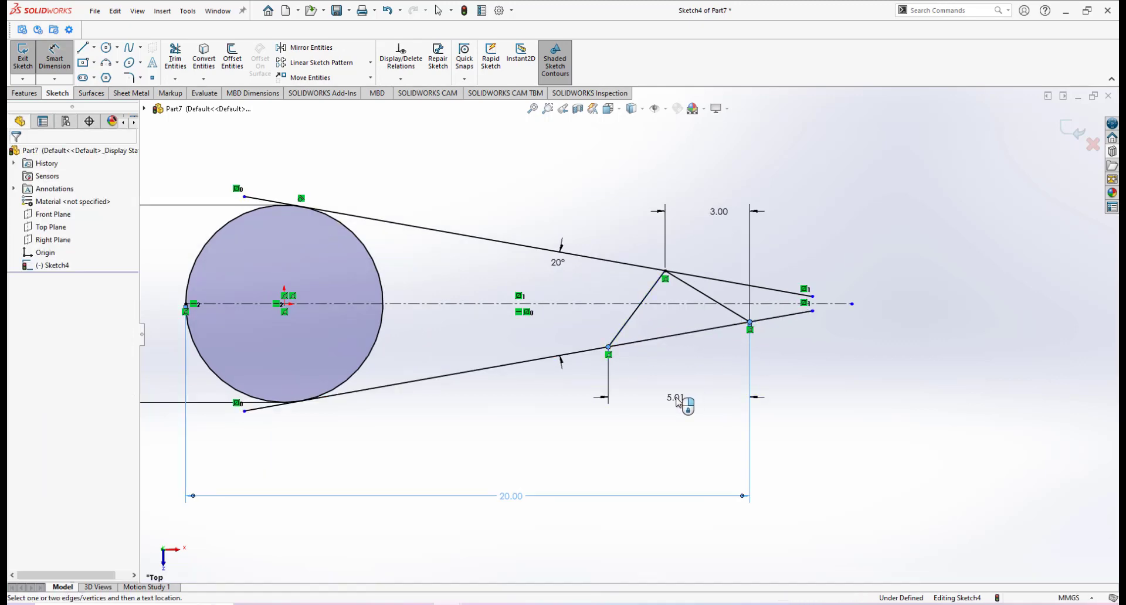
pyautogui.press('Return')
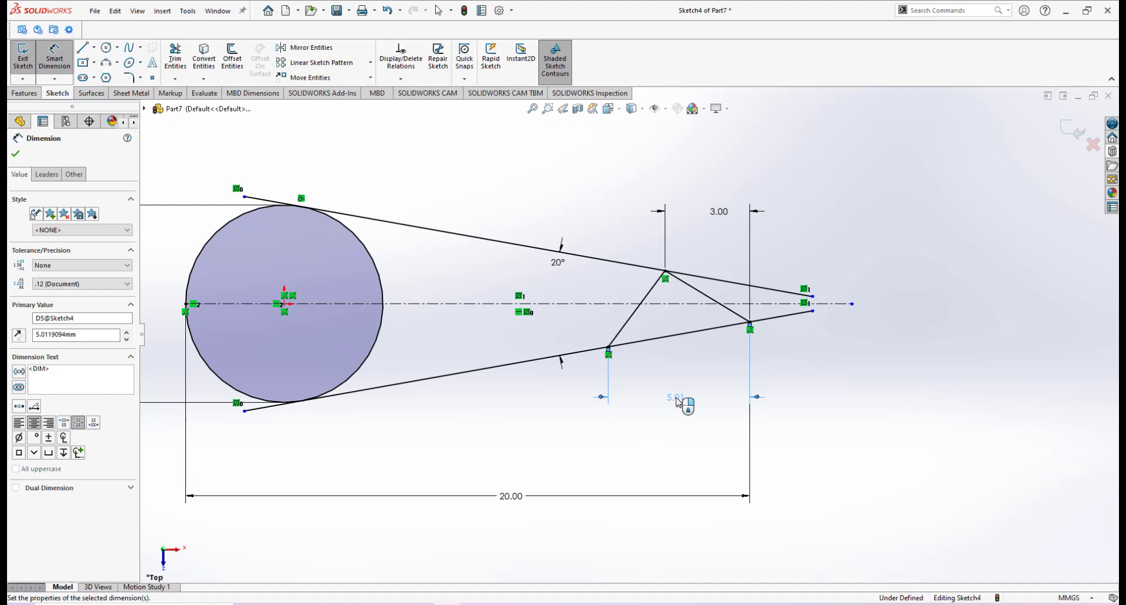
pyautogui.scroll(3, 601, 380)
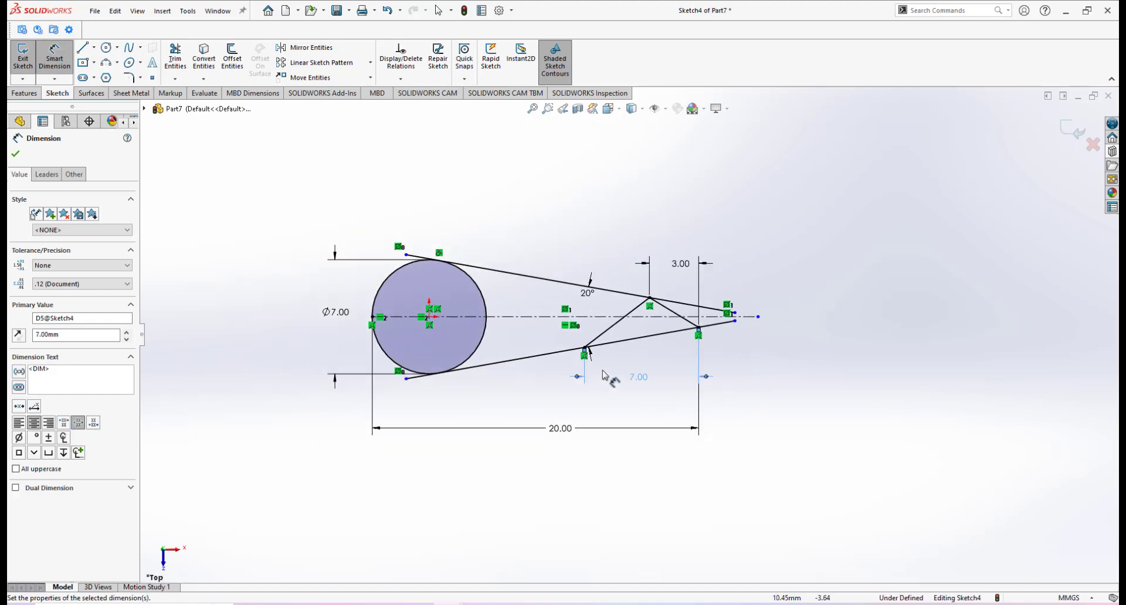
pyautogui.scroll(-1, 599, 366)
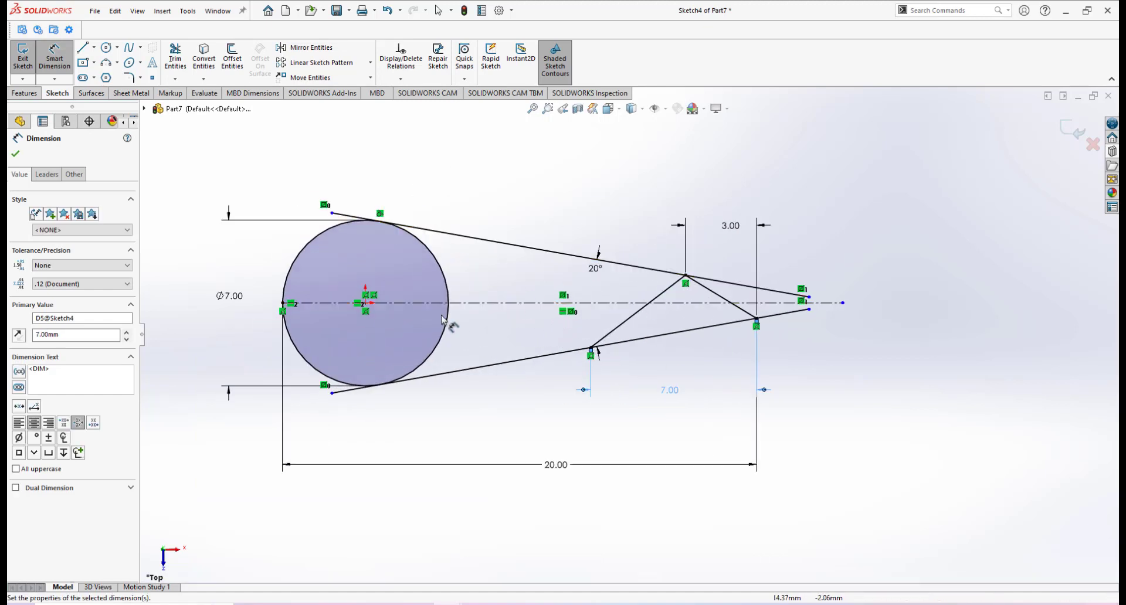
pyautogui.scroll(1, 586, 326)
pyautogui.scroll(-1, 657, 329)
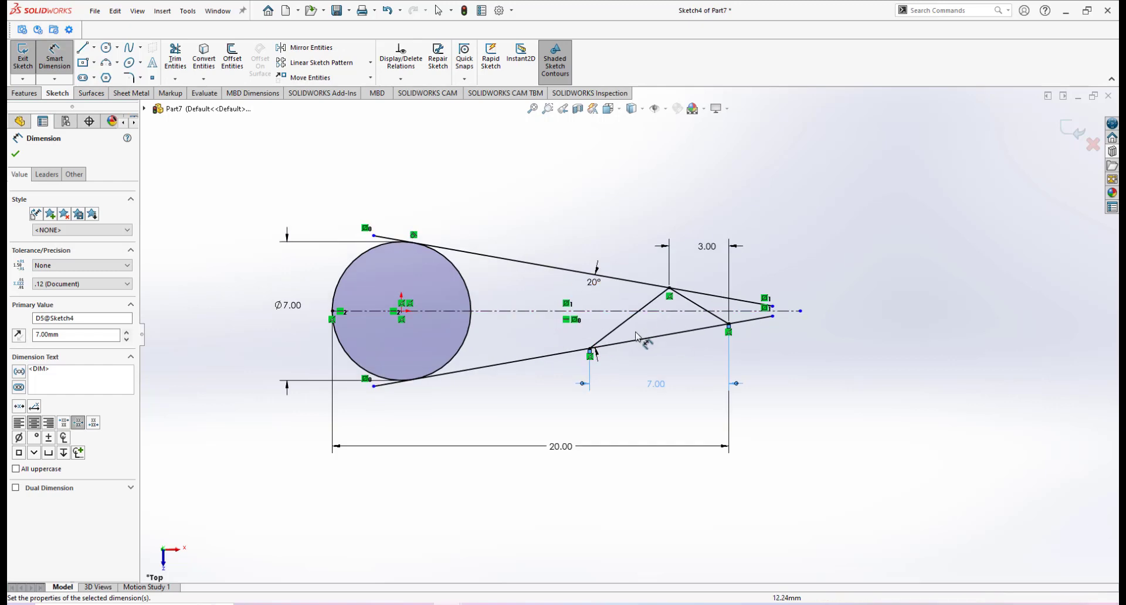
pyautogui.scroll(-2, 645, 332)
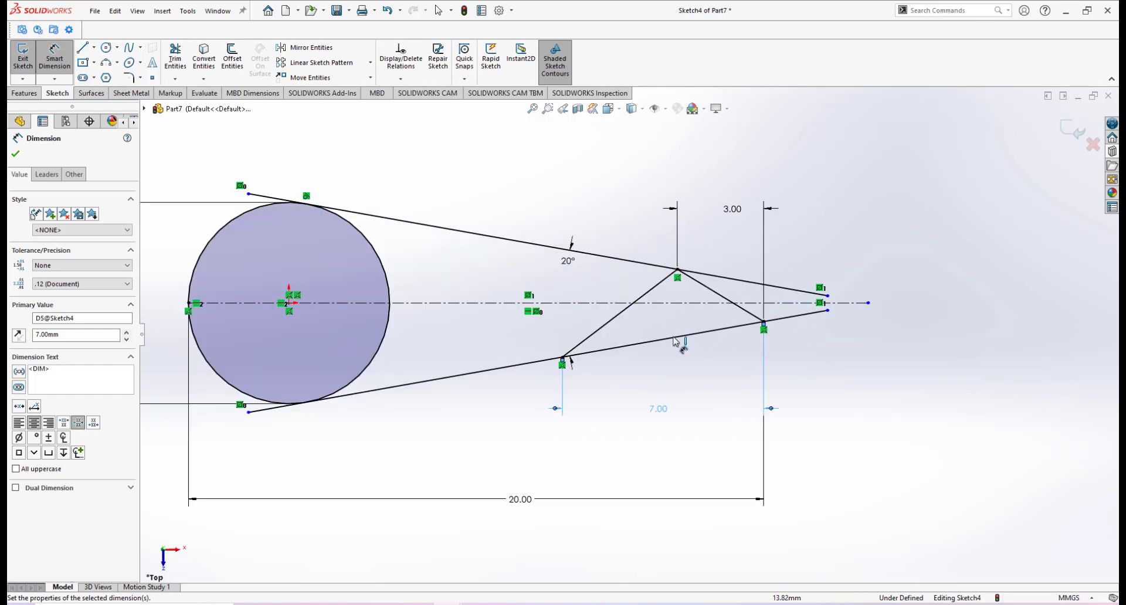
pyautogui.scroll(1, 676, 342)
pyautogui.scroll(-2, 514, 309)
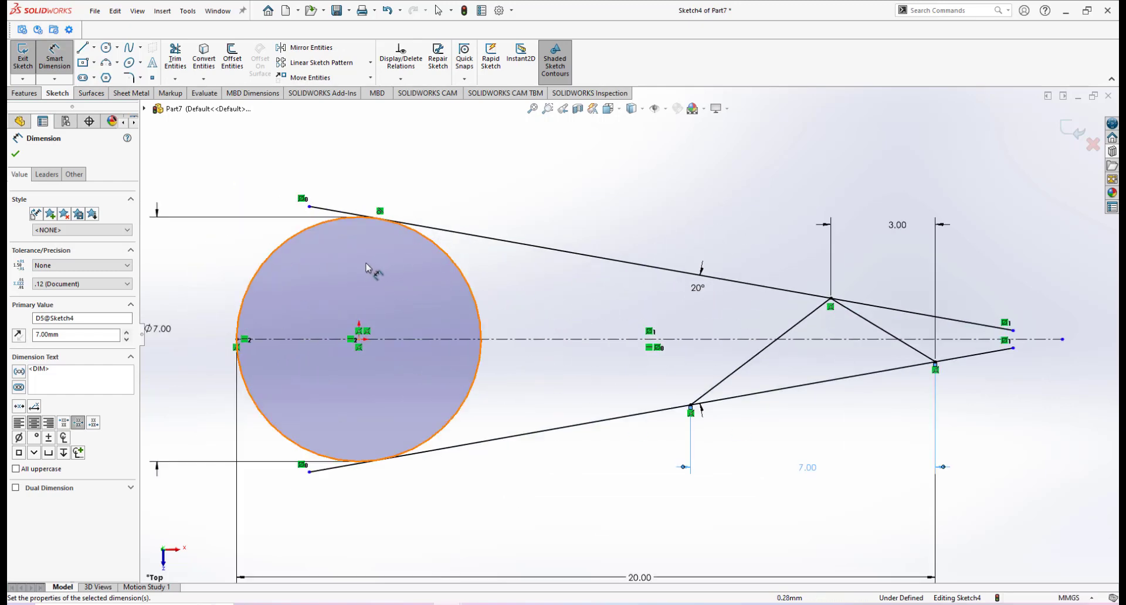
# Step: Trim the sloped lines' overhangs beyond their contact points with the circle and remove the circle's arc inside the profile
pyautogui.press('z')
pyautogui.click(175, 57)
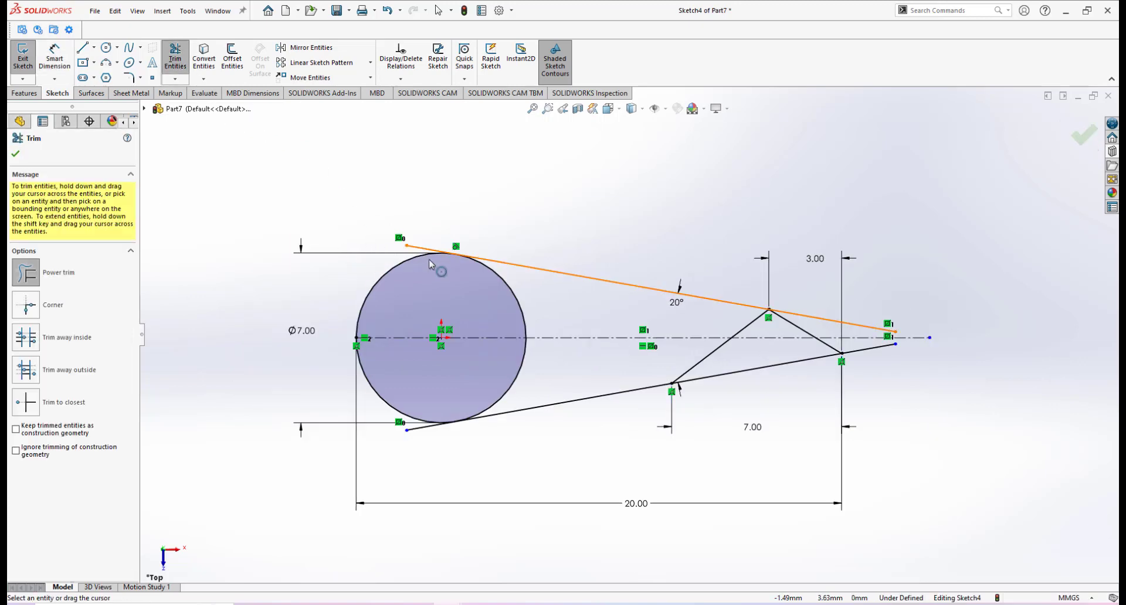
pyautogui.scroll(-7, 510, 264)
pyautogui.moveTo(514, 270); pyautogui.dragTo(462, 287)
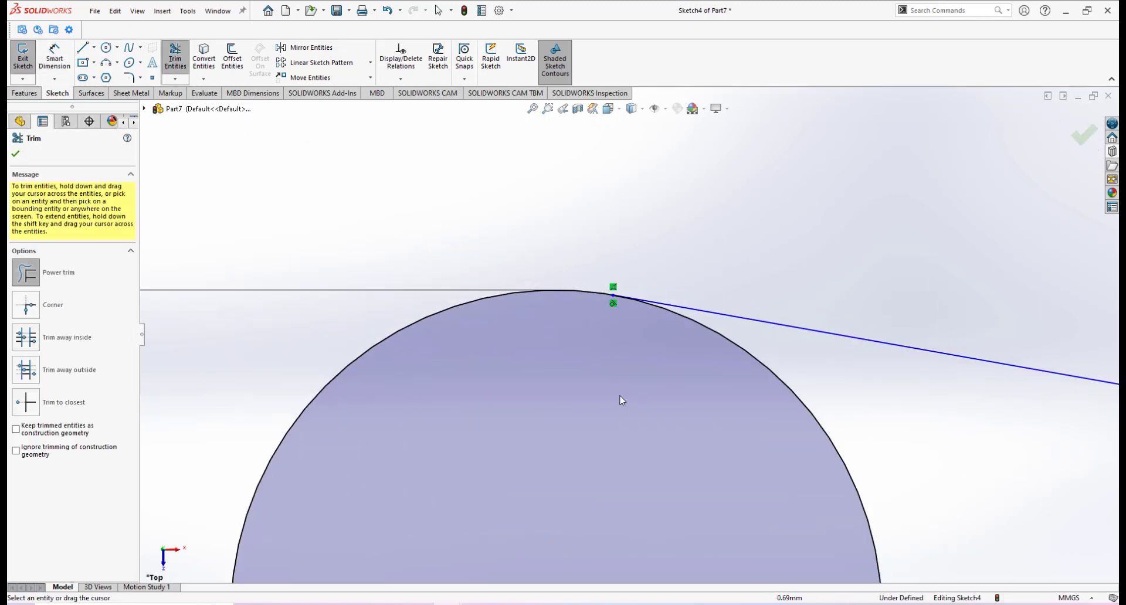
pyautogui.scroll(5, 616, 417)
pyautogui.scroll(-6, 621, 435)
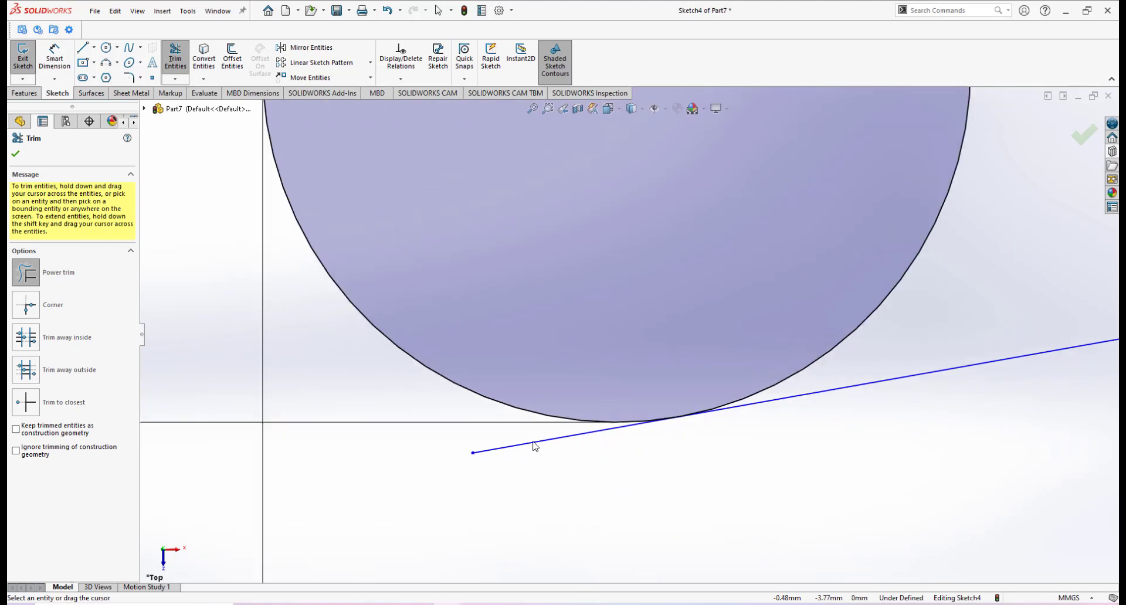
pyautogui.moveTo(530, 444); pyautogui.dragTo(711, 420)
pyautogui.scroll(5, 728, 393)
pyautogui.scroll(-1, 675, 247)
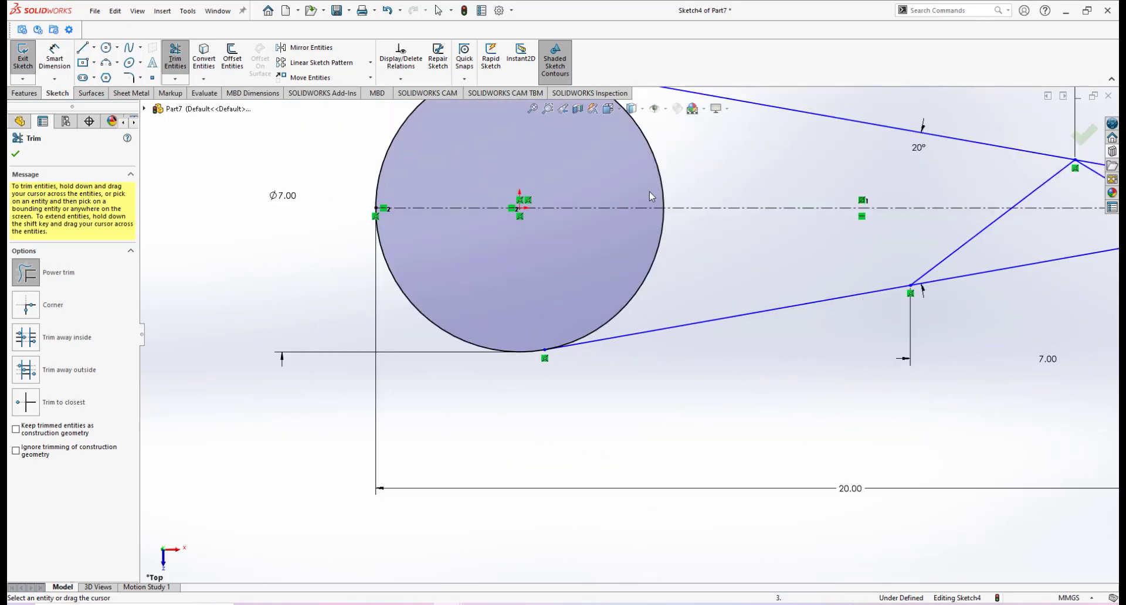
pyautogui.moveTo(686, 162)
pyautogui.mouseDown()
pyautogui.moveTo(618, 269)
pyautogui.moveTo(669, 273)
pyautogui.mouseUp()
pyautogui.scroll(3, 786, 264)
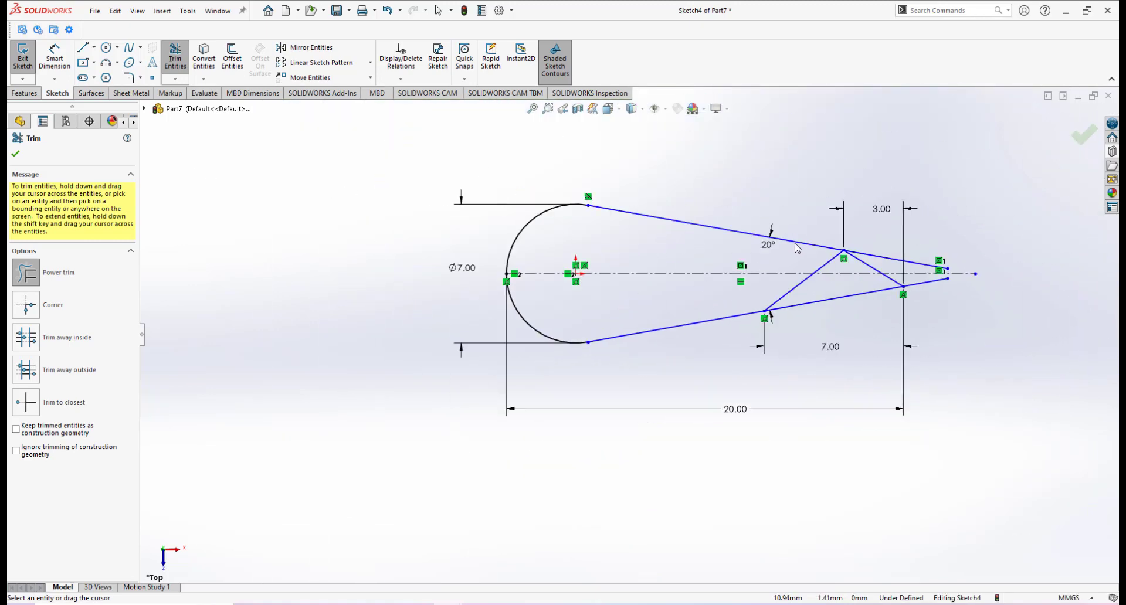
# Step: Trim the ends of both sloped lines that extend past the short slanted line at the tip
pyautogui.scroll(-4, 915, 258)
pyautogui.moveTo(784, 245)
pyautogui.mouseDown()
pyautogui.moveTo(897, 294)
pyautogui.moveTo(862, 366)
pyautogui.mouseUp()
pyautogui.scroll(5, 586, 367)
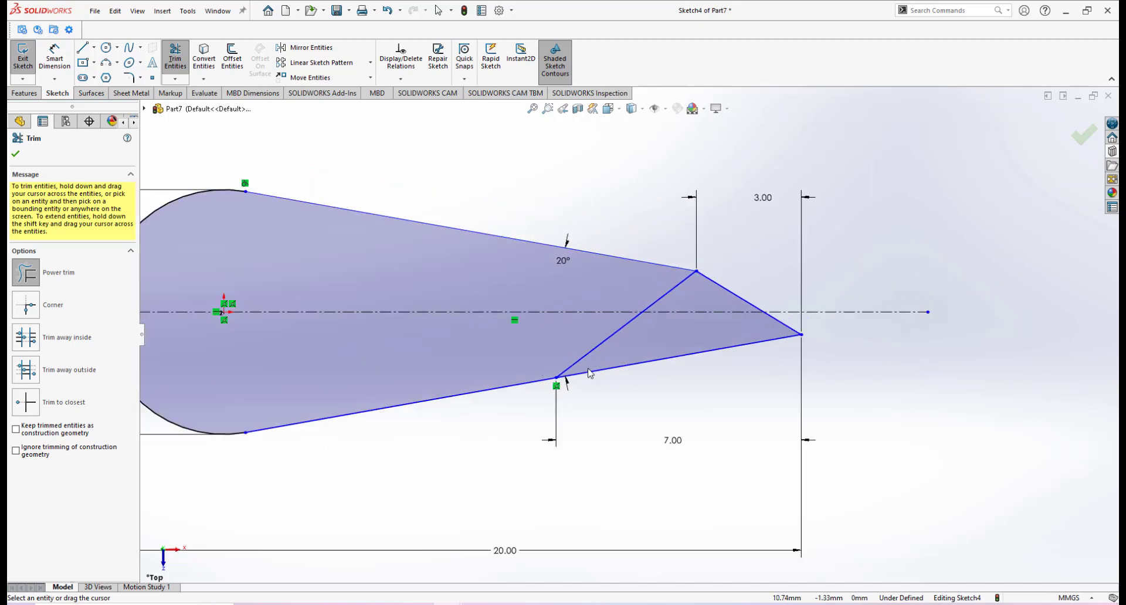
pyautogui.scroll(-2, 531, 357)
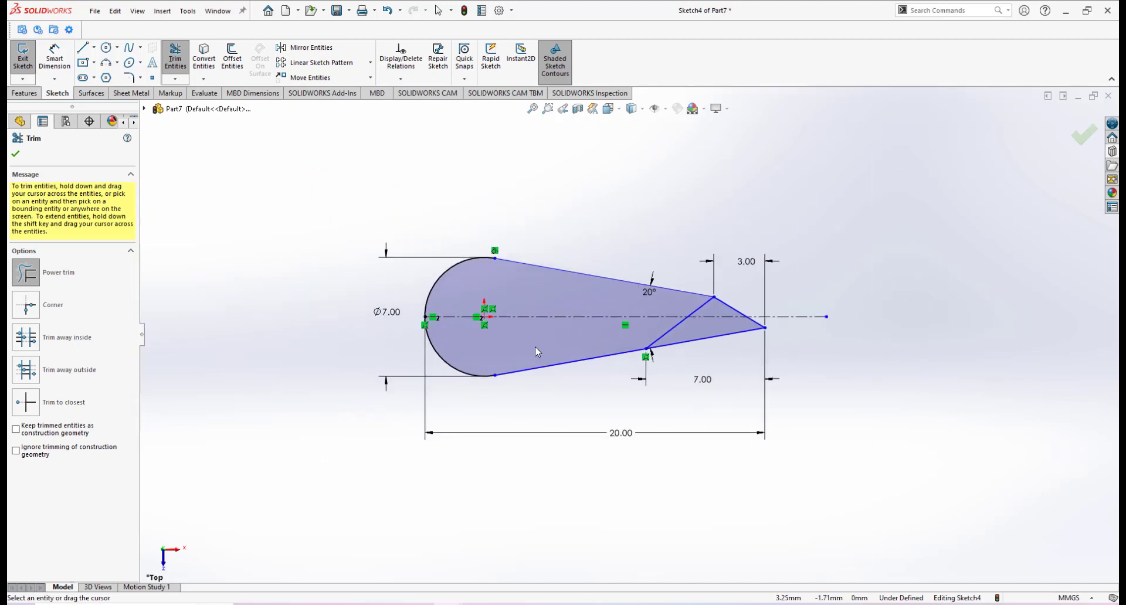
pyautogui.click(16, 155)
# Step: Make the lower sloped line tangent to the 7 mm arc
pyautogui.scroll(-2, 577, 293)
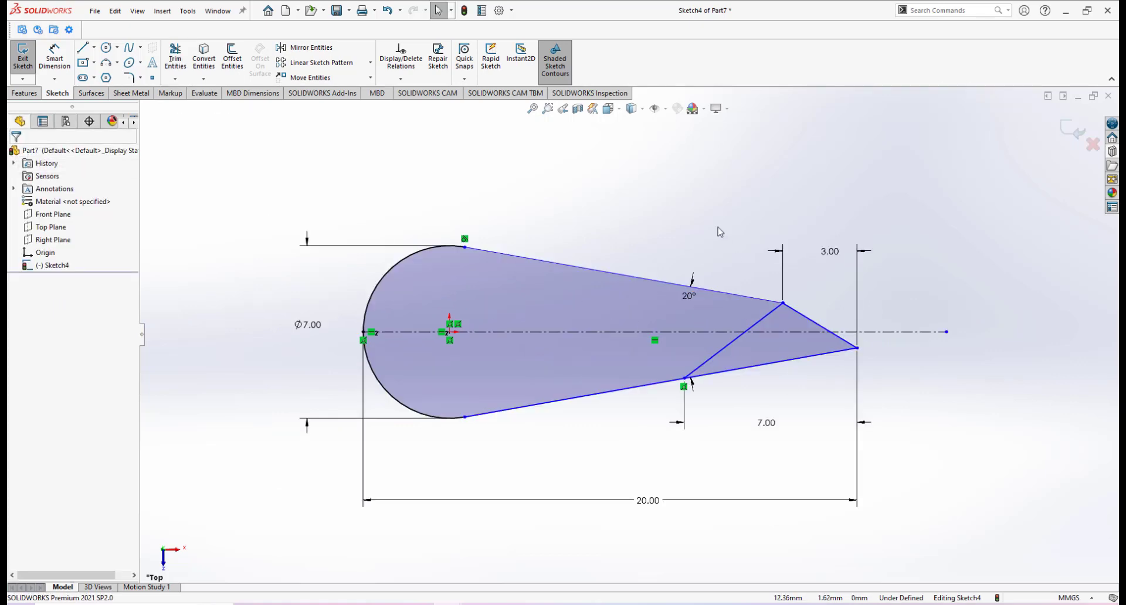
pyautogui.click(495, 417)
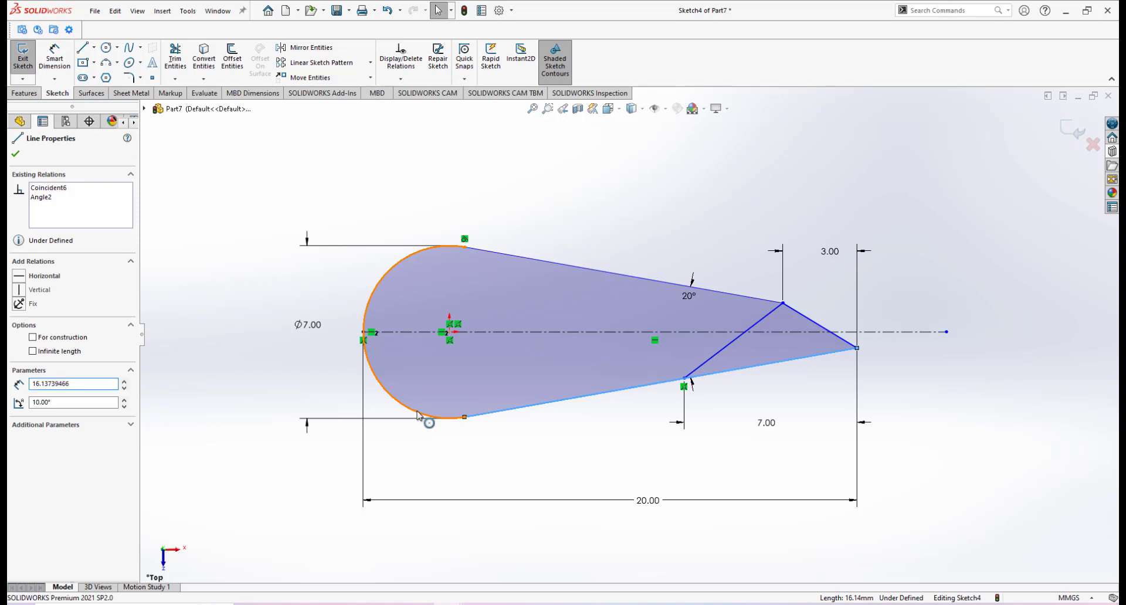
pyautogui.keyDown('ctrl'); pyautogui.click(428, 422); pyautogui.keyUp('ctrl')
pyautogui.click(448, 359)
pyautogui.click(540, 445)
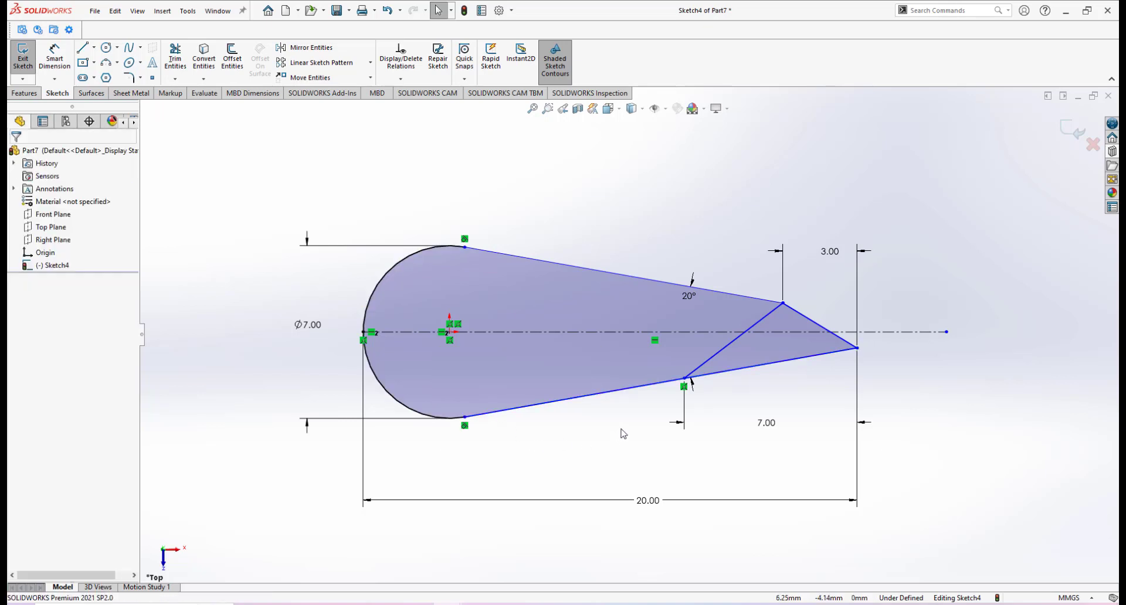
pyautogui.scroll(2, 612, 370)
pyautogui.scroll(-3, 645, 369)
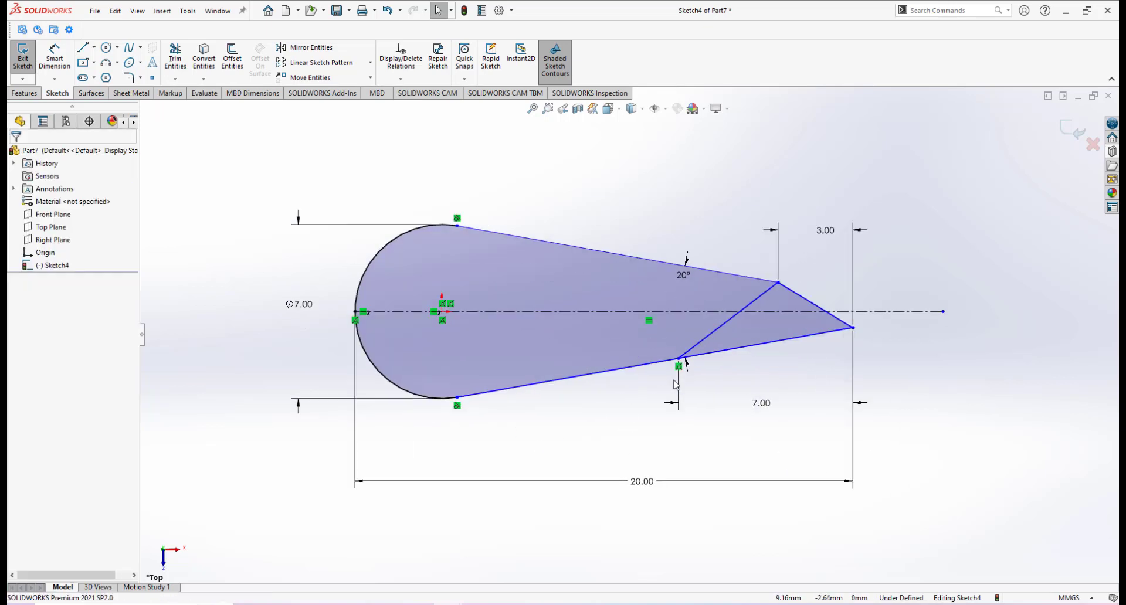
pyautogui.scroll(3, 722, 316)
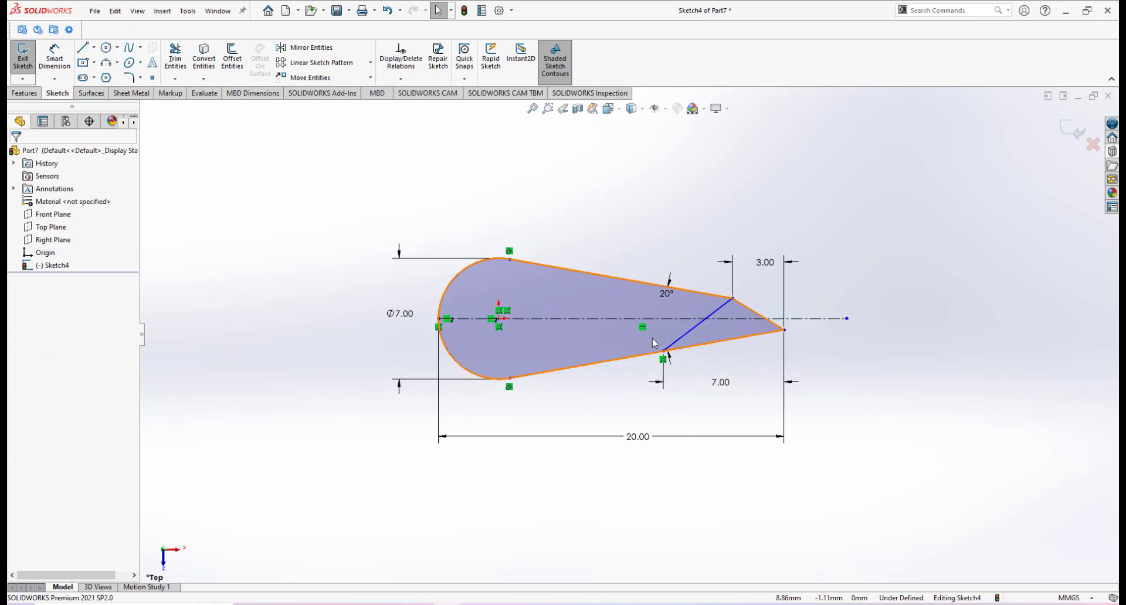
pyautogui.scroll(-3, 642, 340)
pyautogui.scroll(1, 645, 343)
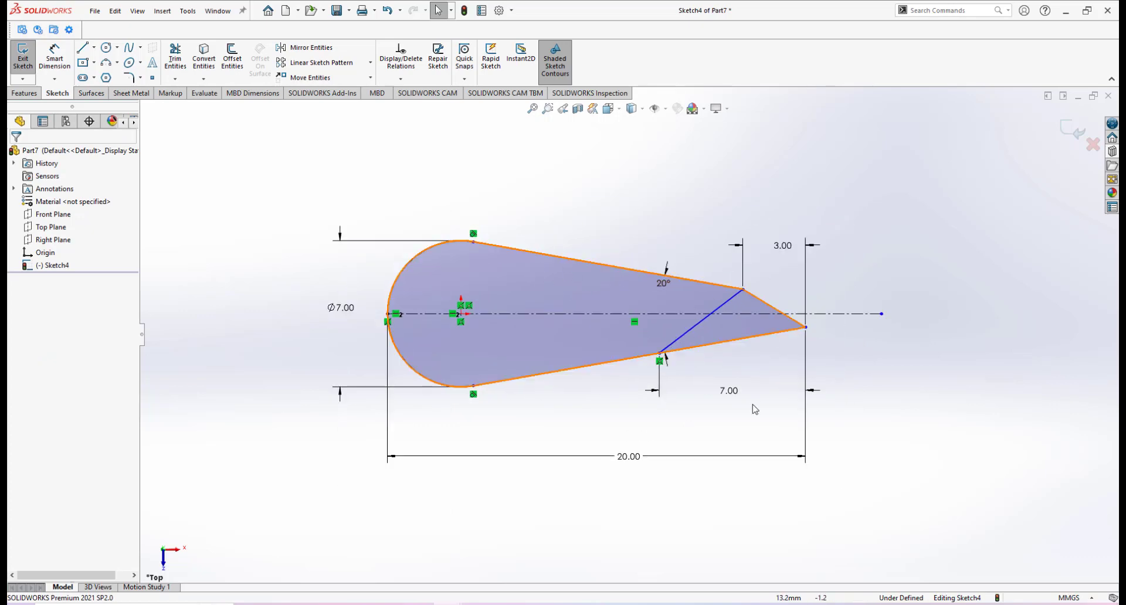
# Step: Reposition the 20° angle dimension to sit outside the profile, above the upper sloped line
pyautogui.scroll(-1, 657, 305)
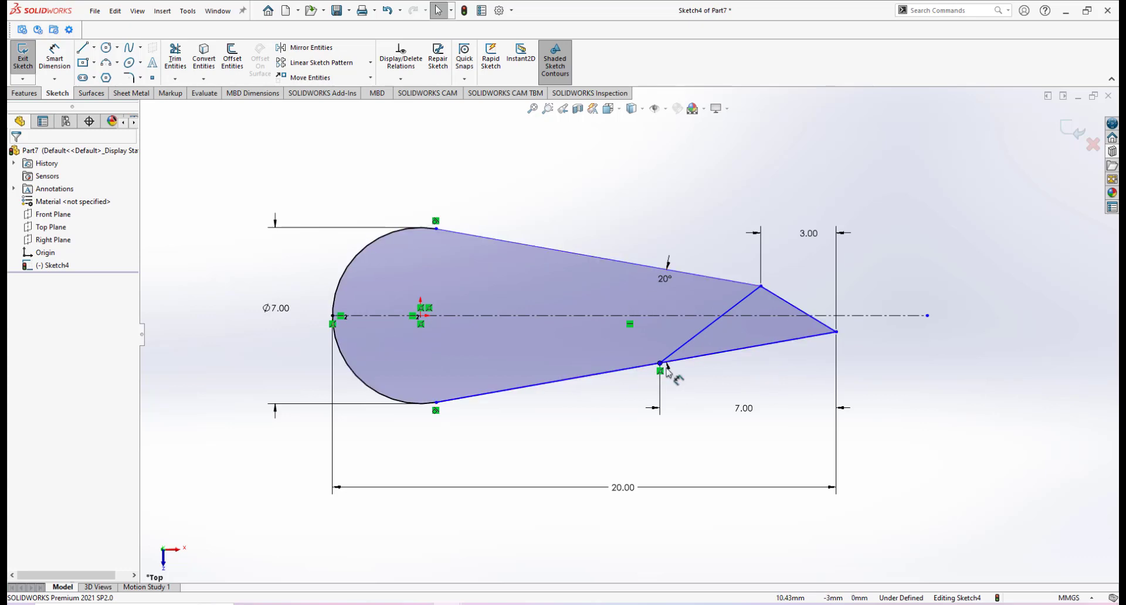
pyautogui.moveTo(666, 262); pyautogui.dragTo(662, 216)
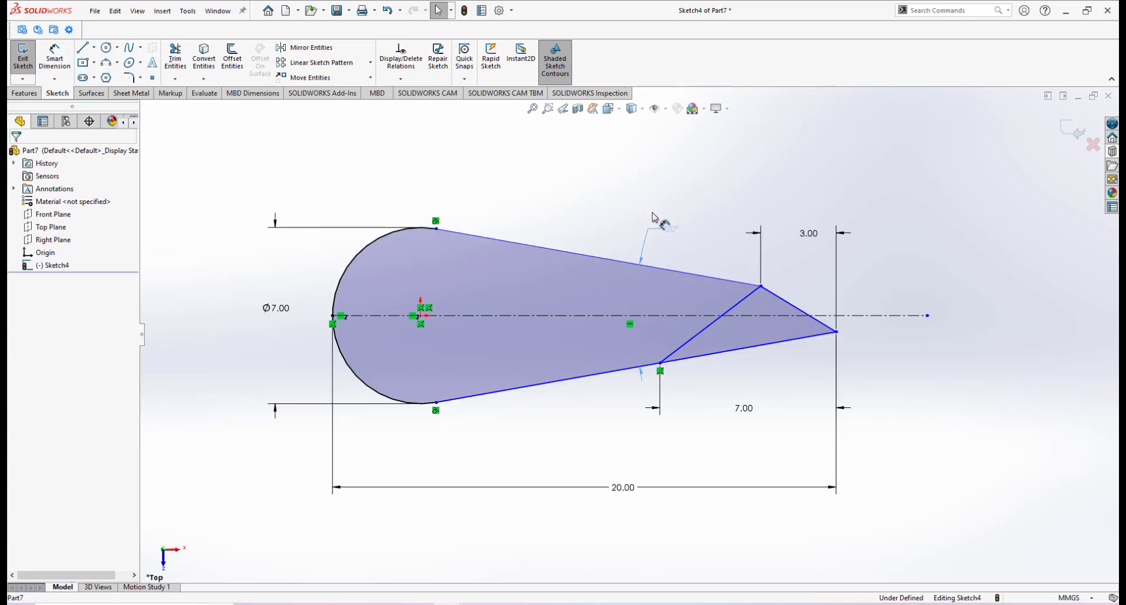
pyautogui.click(540, 225)
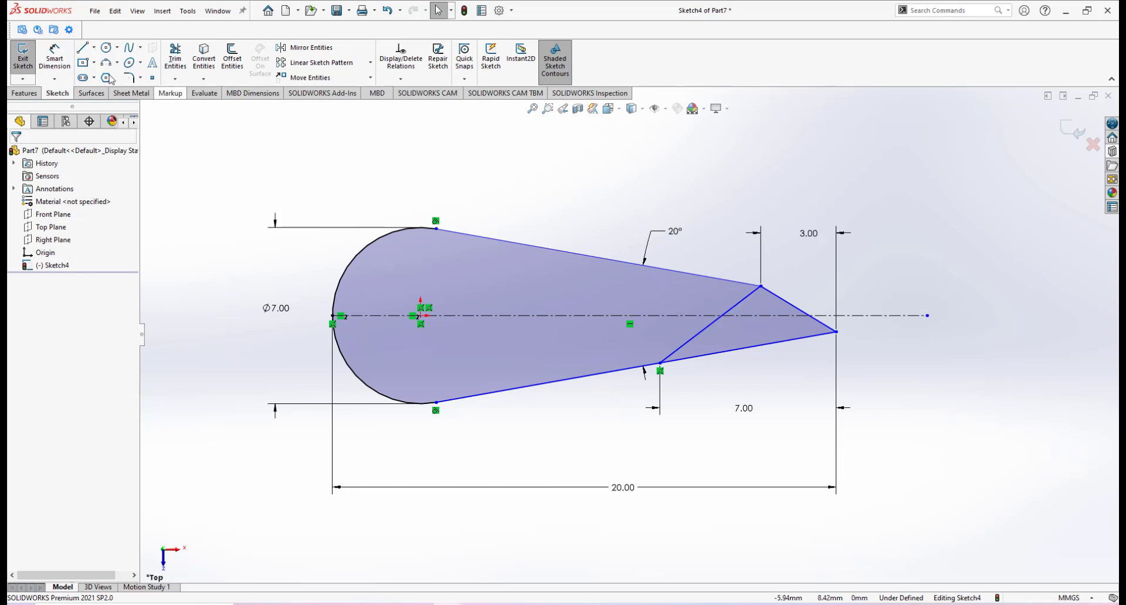
# Step: Dimension the horizontal distance between the upper sloped line's two endpoints, accepting the proposed value, and leave the dimension command
pyautogui.click(65, 56)
pyautogui.click(436, 229)
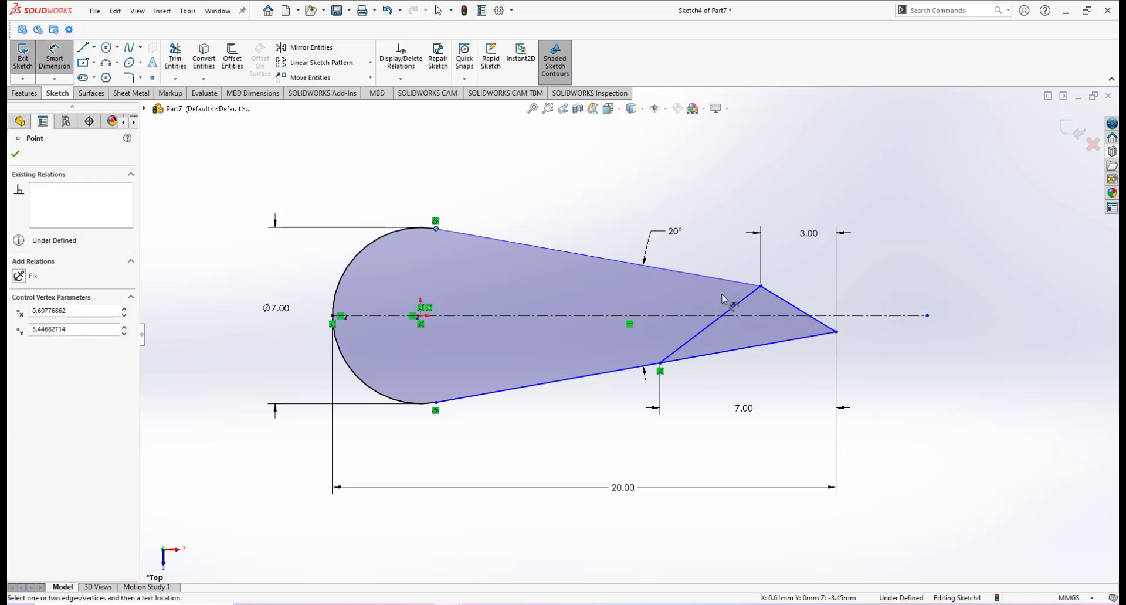
pyautogui.click(760, 286)
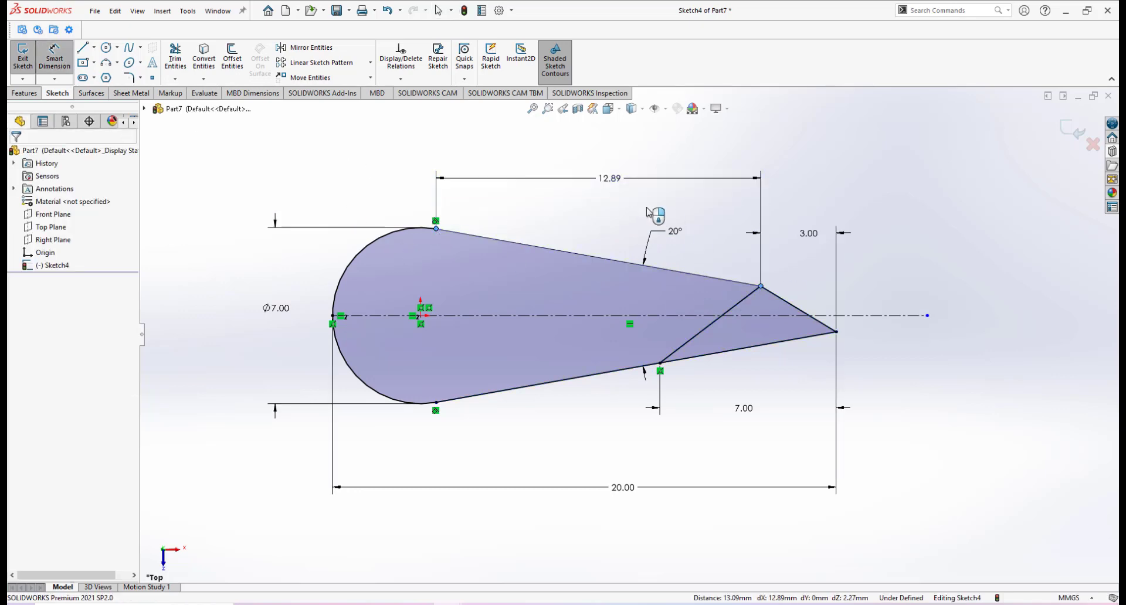
pyautogui.click(587, 178)
pyautogui.press('Return')
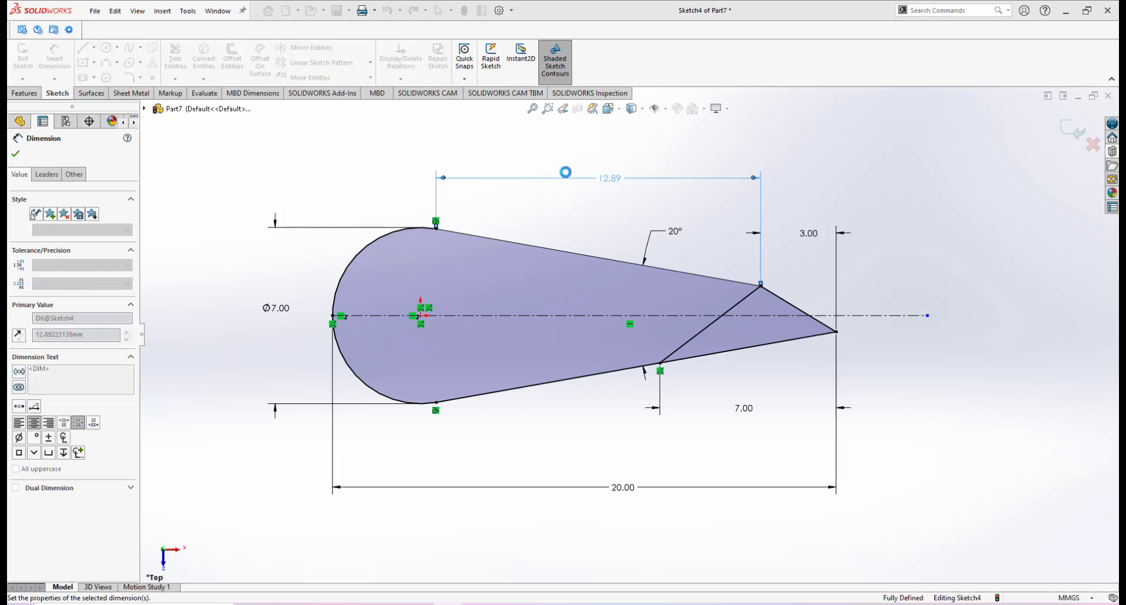
pyautogui.press('f')
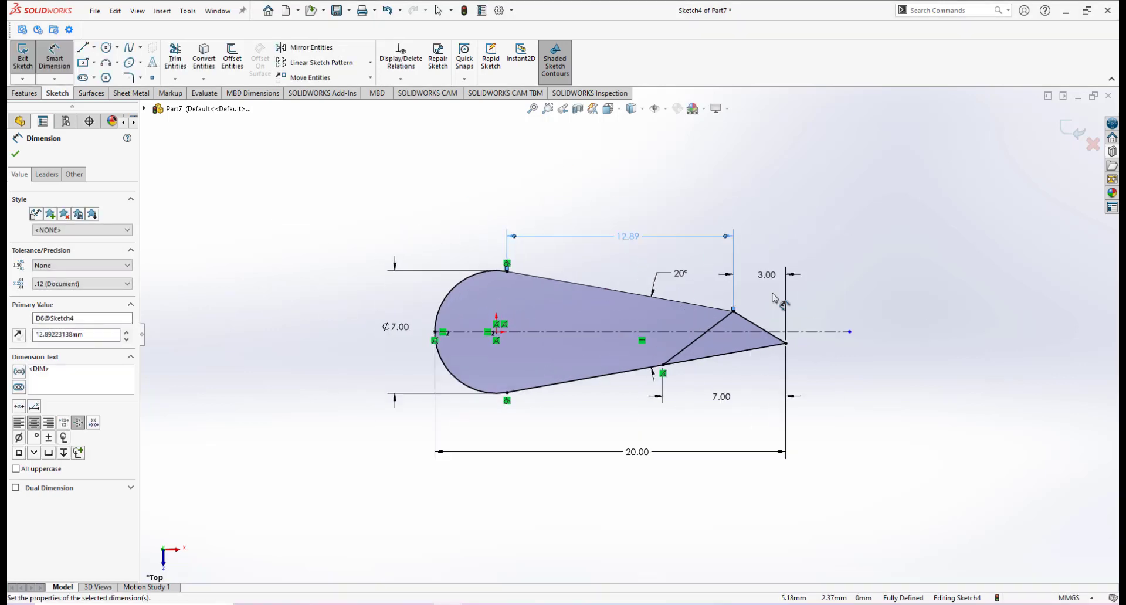
pyautogui.rightClick(831, 283)
pyautogui.click(844, 314)
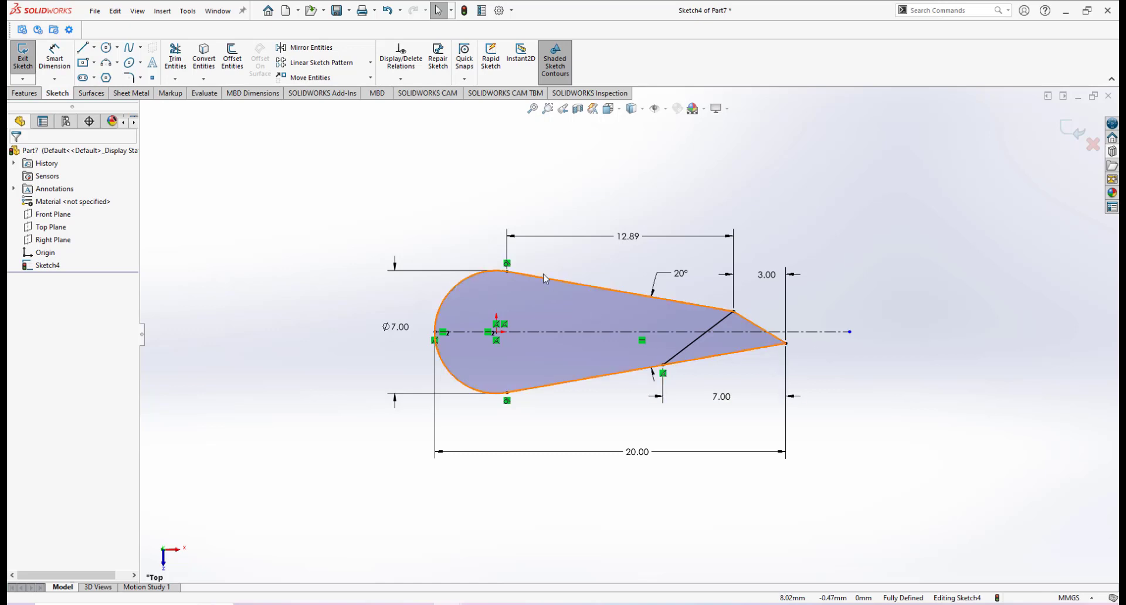
pyautogui.scroll(1, 660, 367)
pyautogui.scroll(-1, 661, 366)
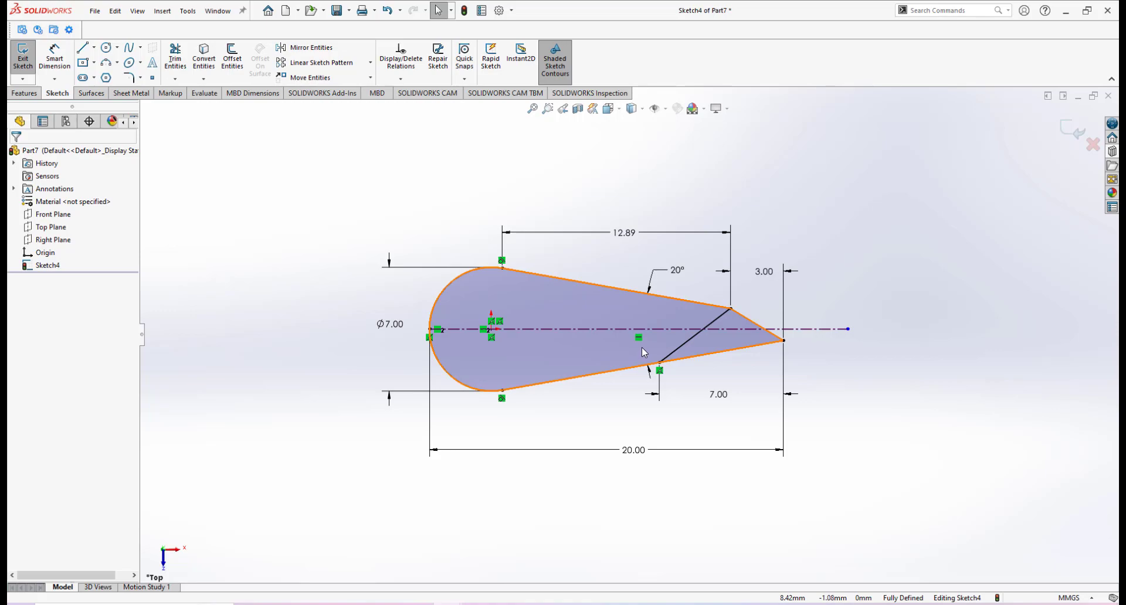
# Step: Check the thickness on the reference drawing and extrude all four regions of the profile sketch as a 1 mm blind boss
pyautogui.hotkey('alt', 'Tab')
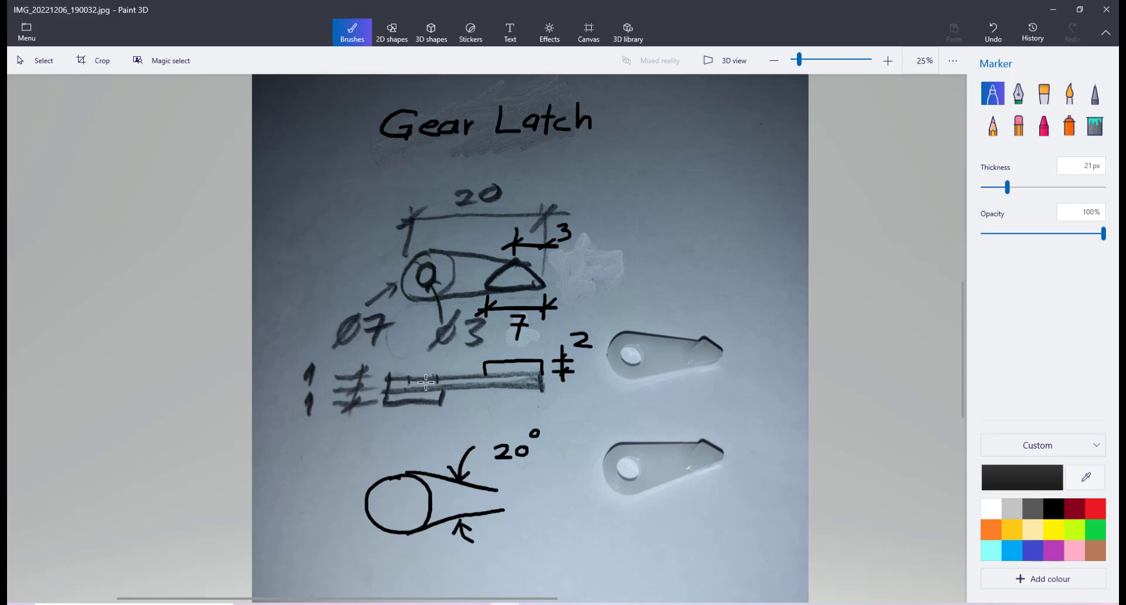
pyautogui.hotkey('alt', 'Tab')
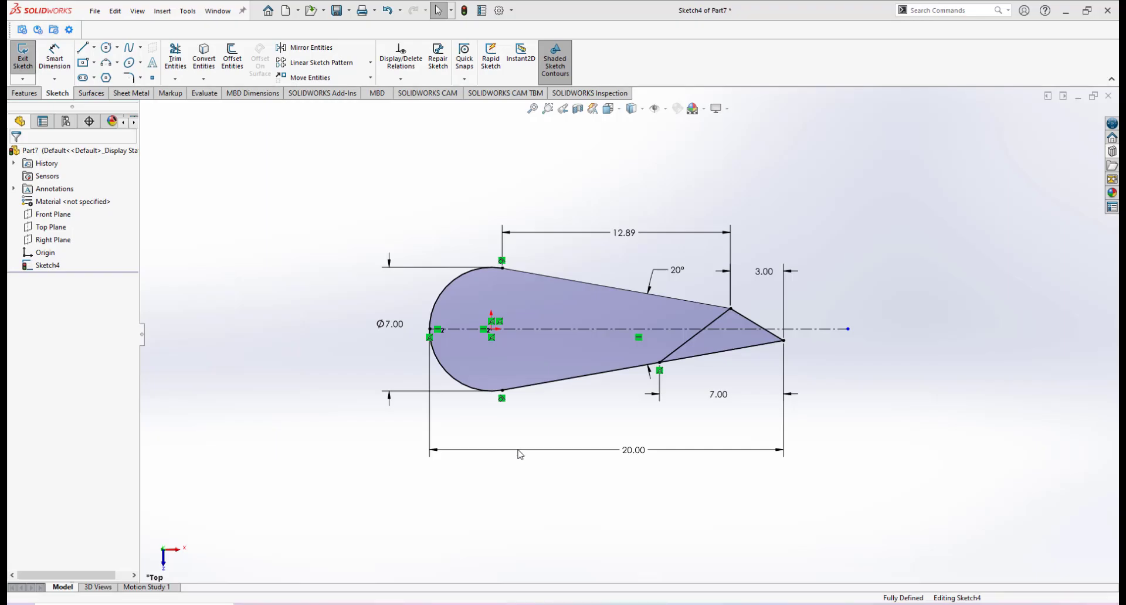
pyautogui.click(25, 92)
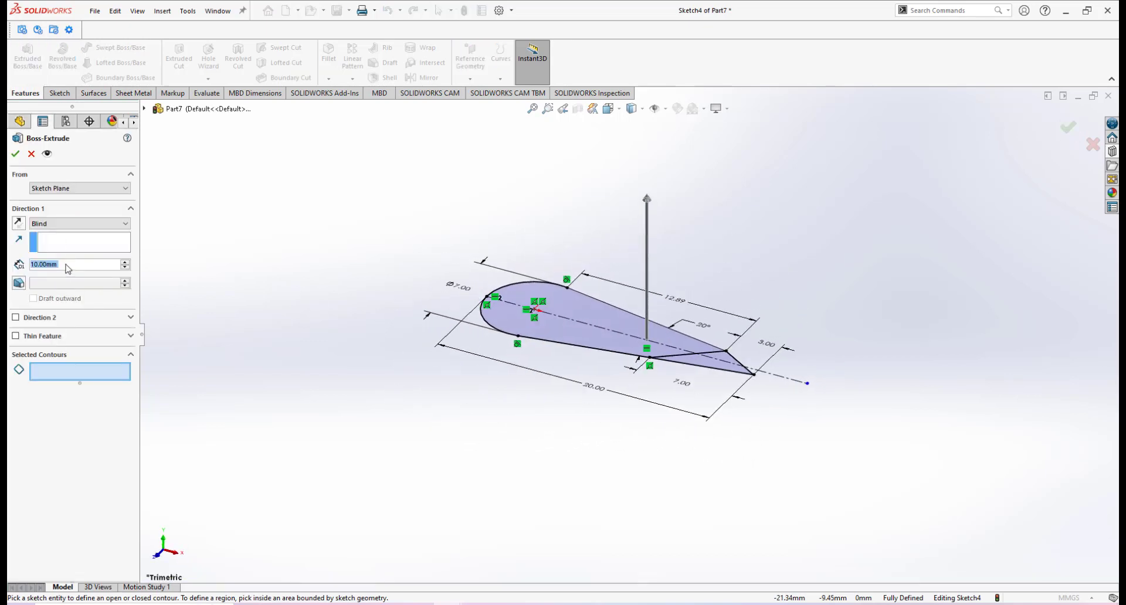
pyautogui.write('1')
pyautogui.press('Return')
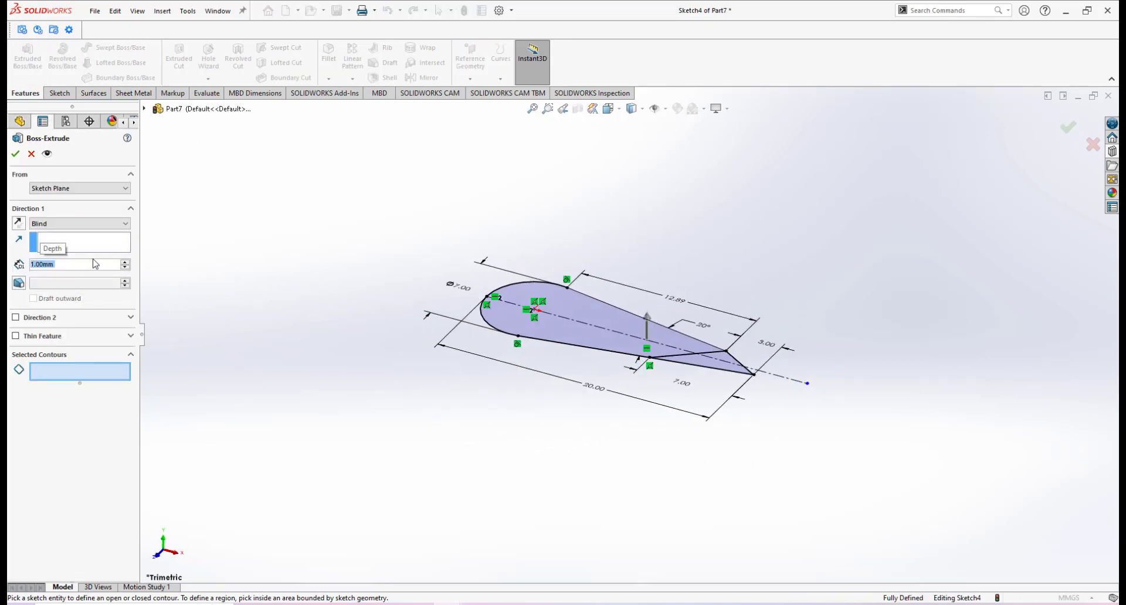
pyautogui.click(557, 329)
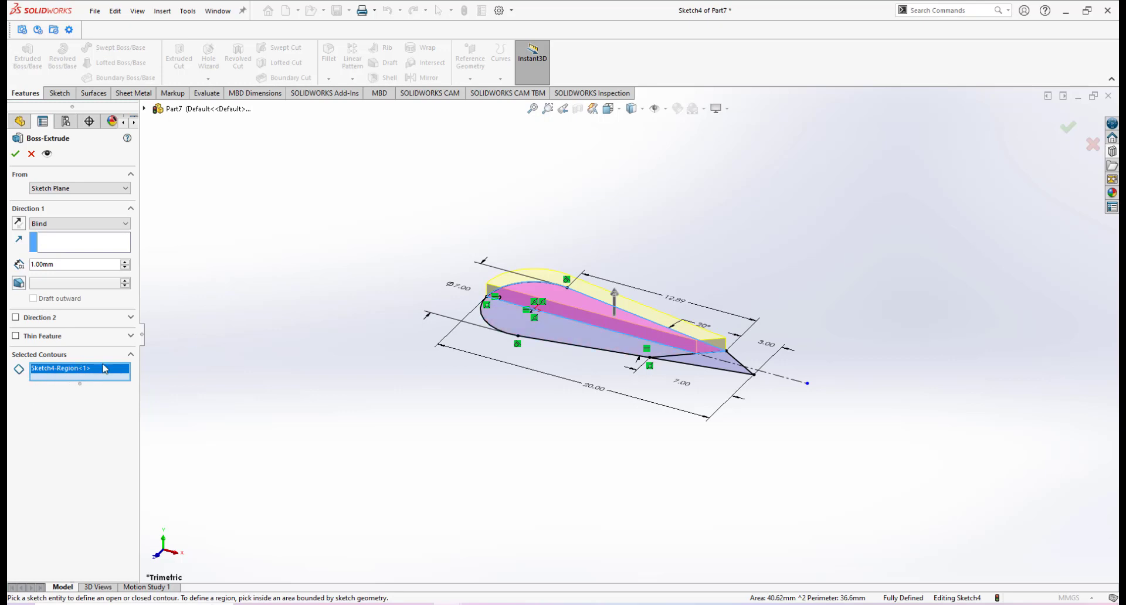
pyautogui.click(540, 324)
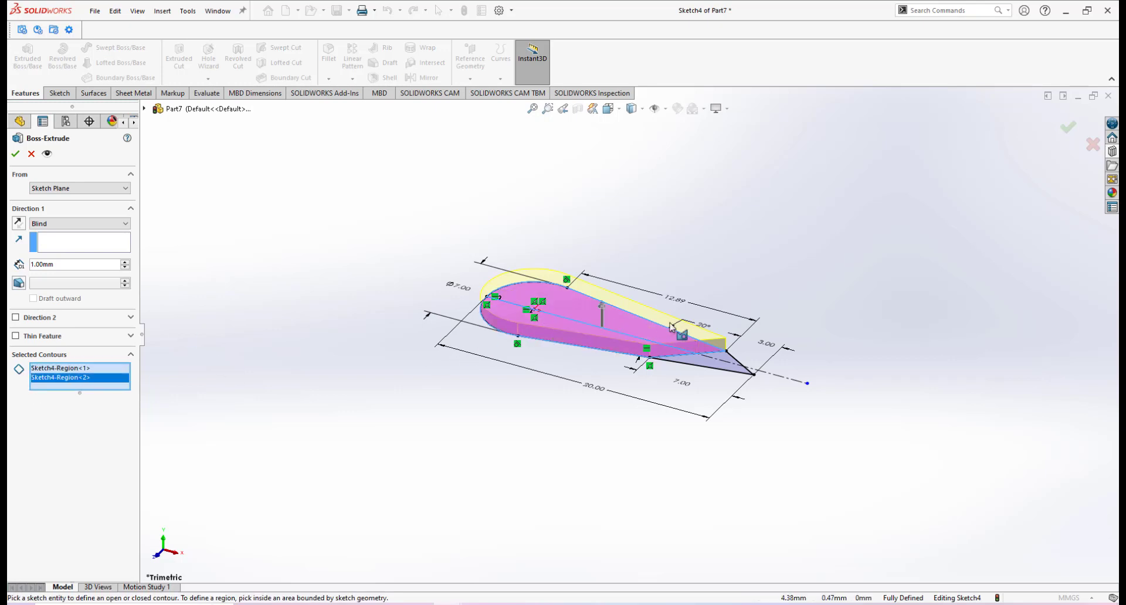
pyautogui.scroll(-3, 702, 367)
pyautogui.click(698, 364)
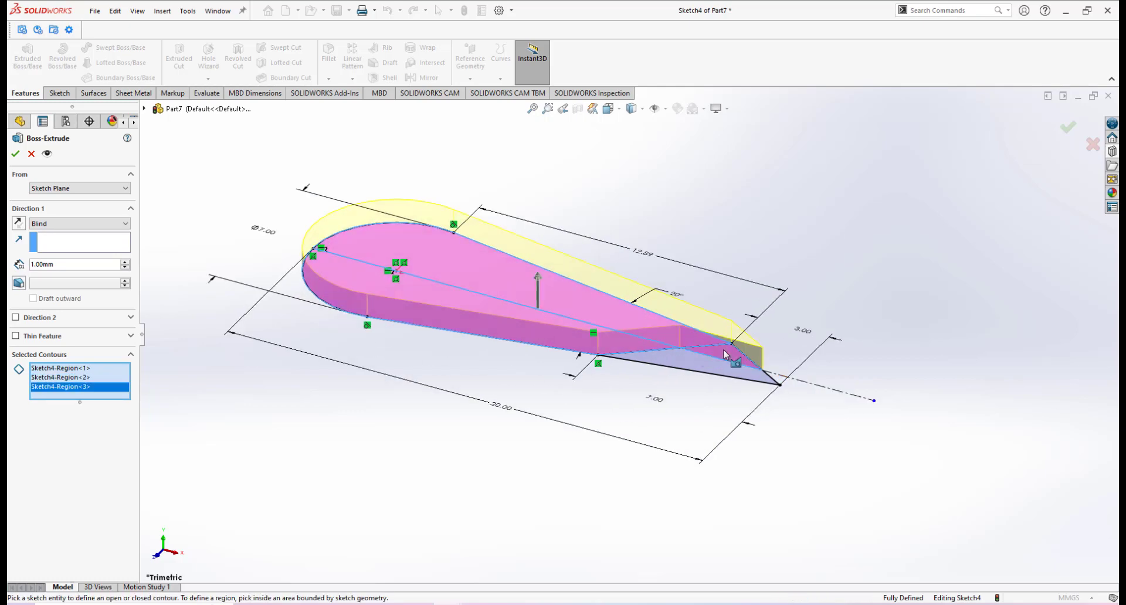
pyautogui.click(698, 364)
pyautogui.scroll(2, 559, 349)
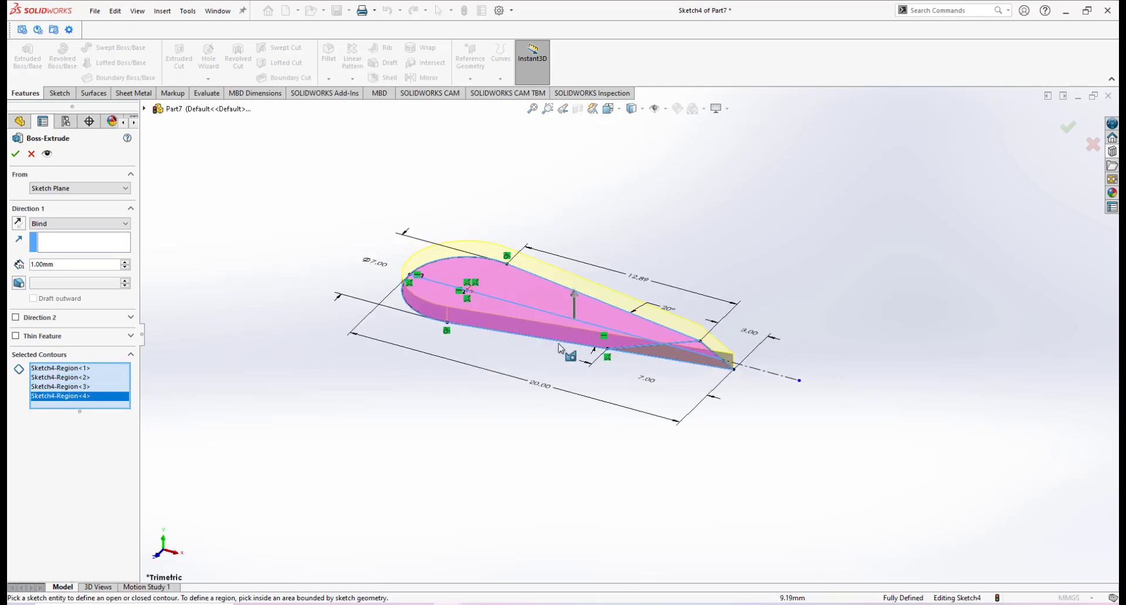
pyautogui.click(16, 153)
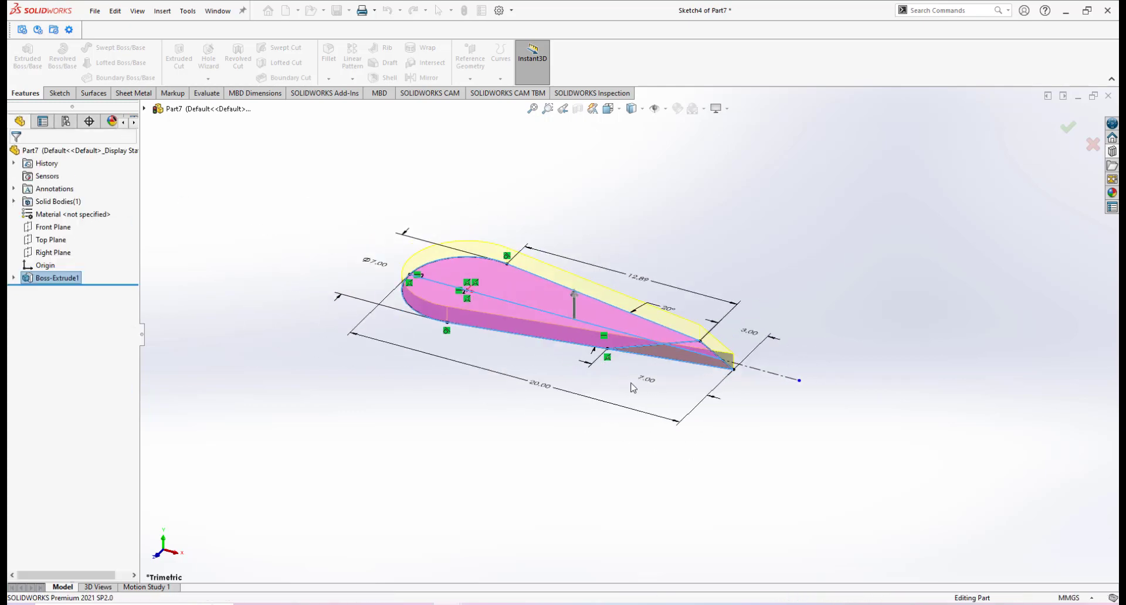
# Step: Examine the extruded plate from several angles and consult the hand-drawn gear latch reference for the raised tip feature
pyautogui.moveTo(636, 385); pyautogui.dragTo(621, 284, button='middle')
pyautogui.moveTo(515, 291); pyautogui.dragTo(548, 302, button='middle')
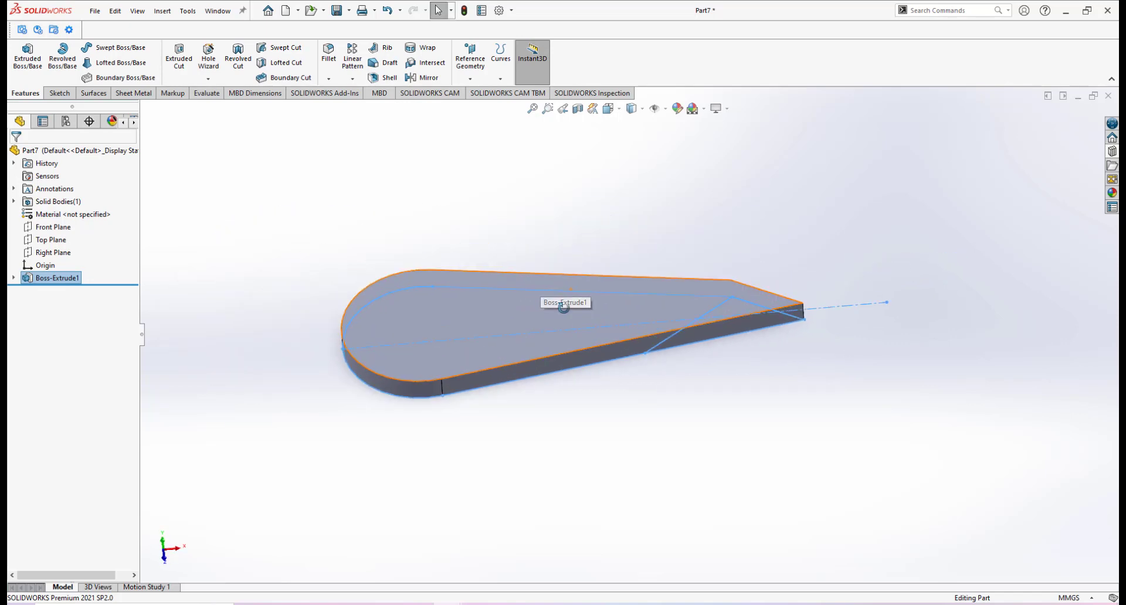
pyautogui.moveTo(635, 339)
pyautogui.mouseDown(button='middle')
pyautogui.moveTo(657, 308)
pyautogui.moveTo(648, 297)
pyautogui.moveTo(664, 339)
pyautogui.mouseUp(button='middle')
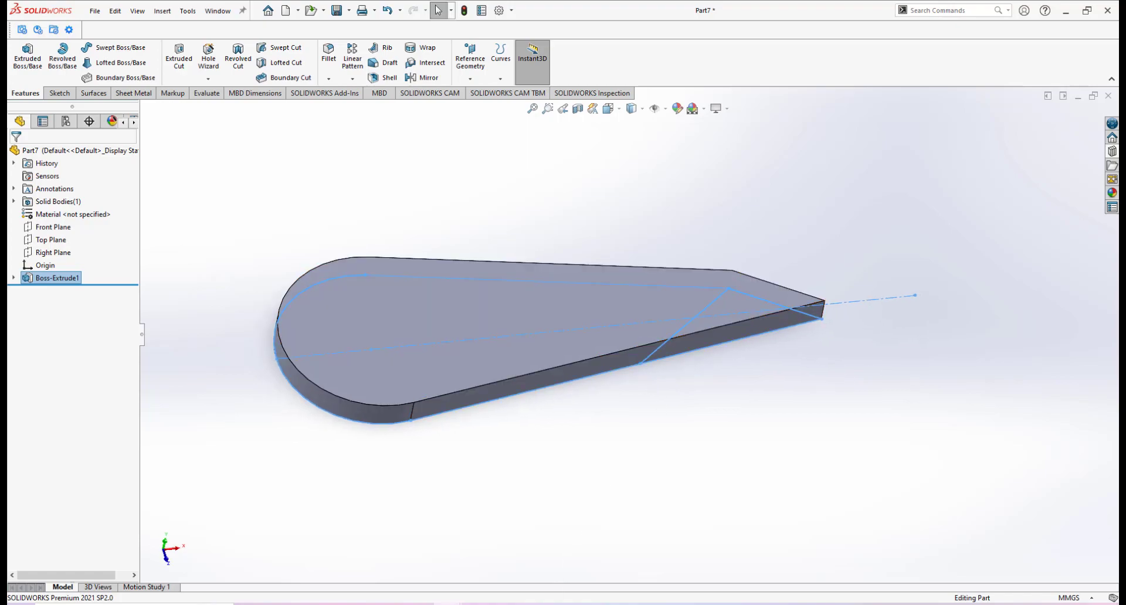
pyautogui.click(506, 604)
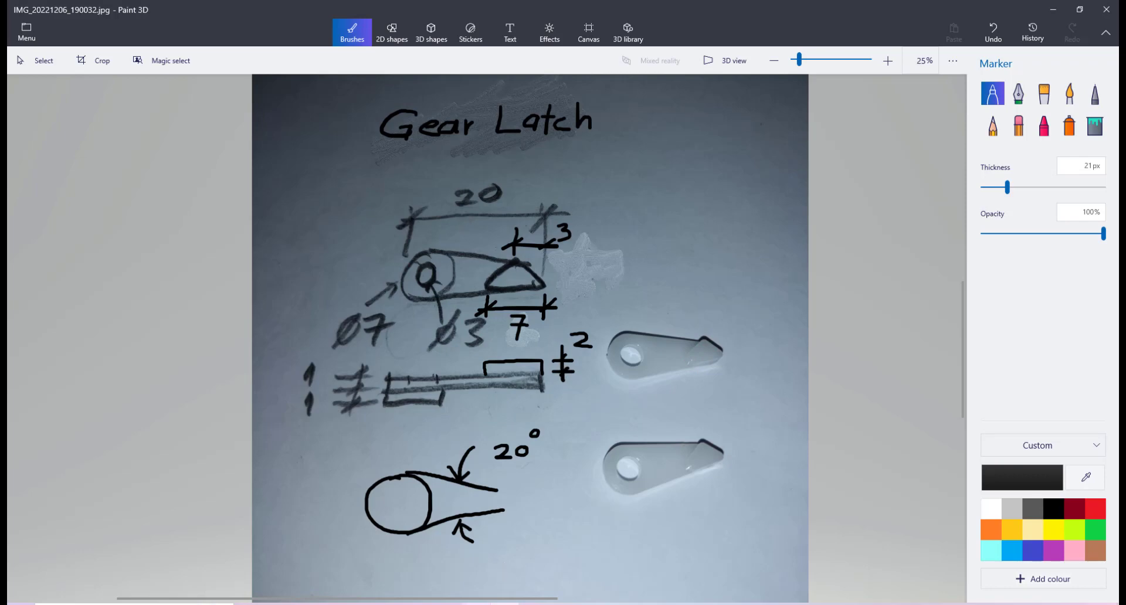
pyautogui.moveTo(450, 604)
pyautogui.click(562, 531)
pyautogui.scroll(3, 607, 339)
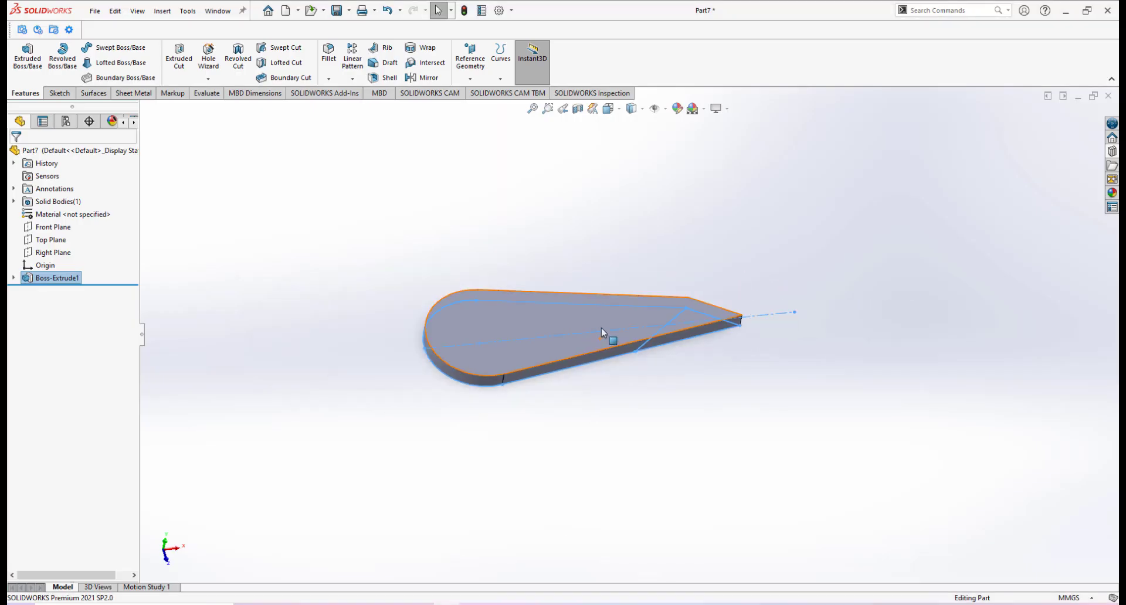
pyautogui.moveTo(607, 337)
pyautogui.mouseDown(button='middle')
pyautogui.moveTo(683, 320)
pyautogui.moveTo(671, 315)
pyautogui.mouseUp(button='middle')
pyautogui.click(664, 312)
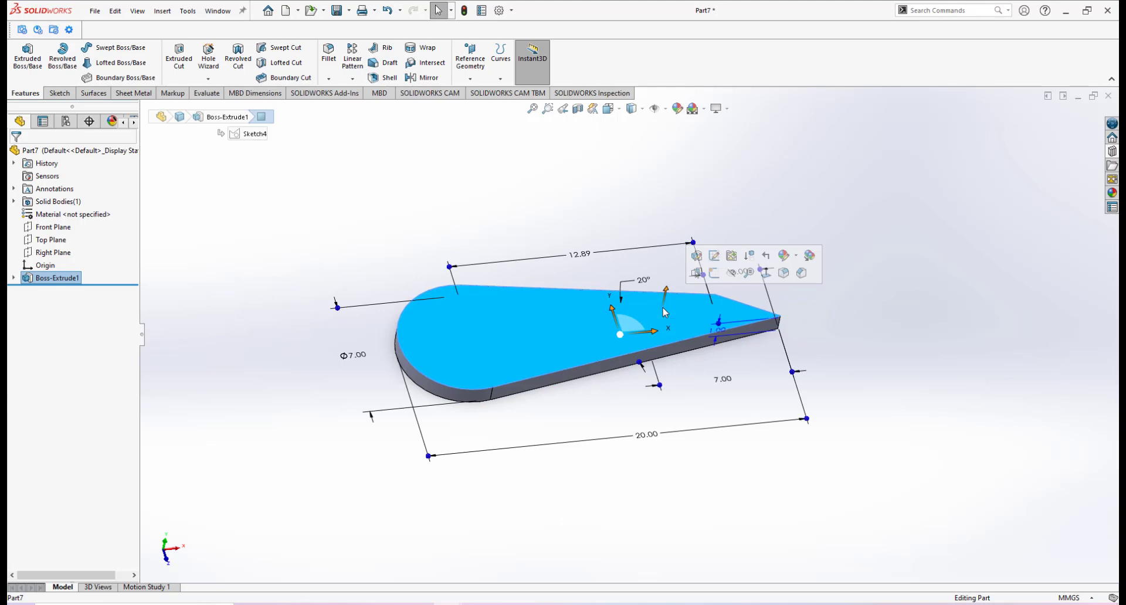
pyautogui.click(713, 273)
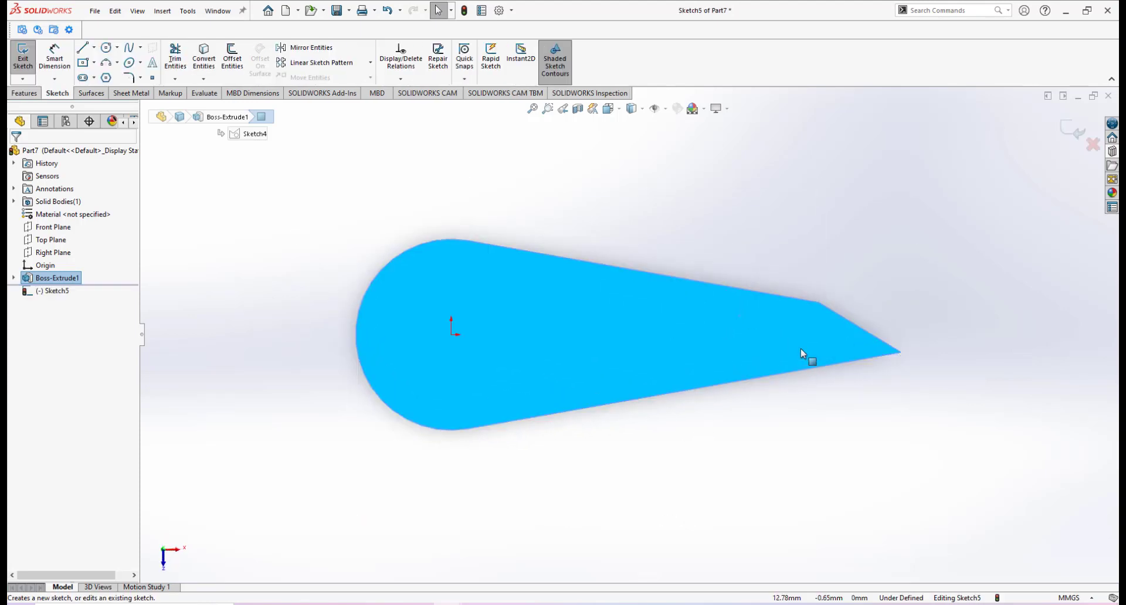
pyautogui.click(1064, 130)
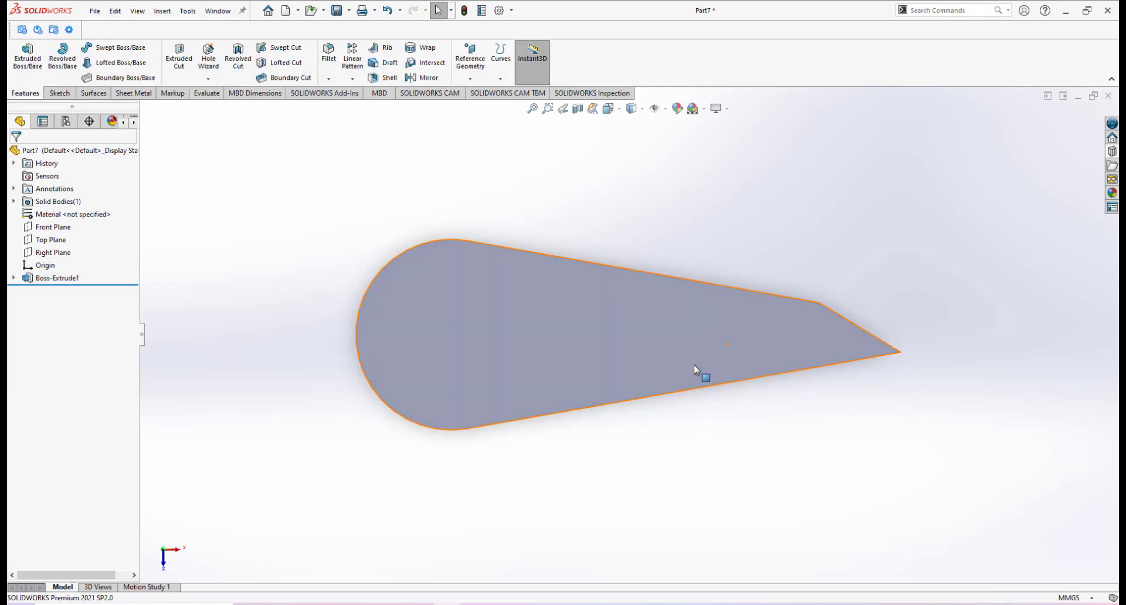
# Step: Show the profile sketch beneath the extruded plate feature
pyautogui.moveTo(780, 367); pyautogui.dragTo(709, 385, button='middle')
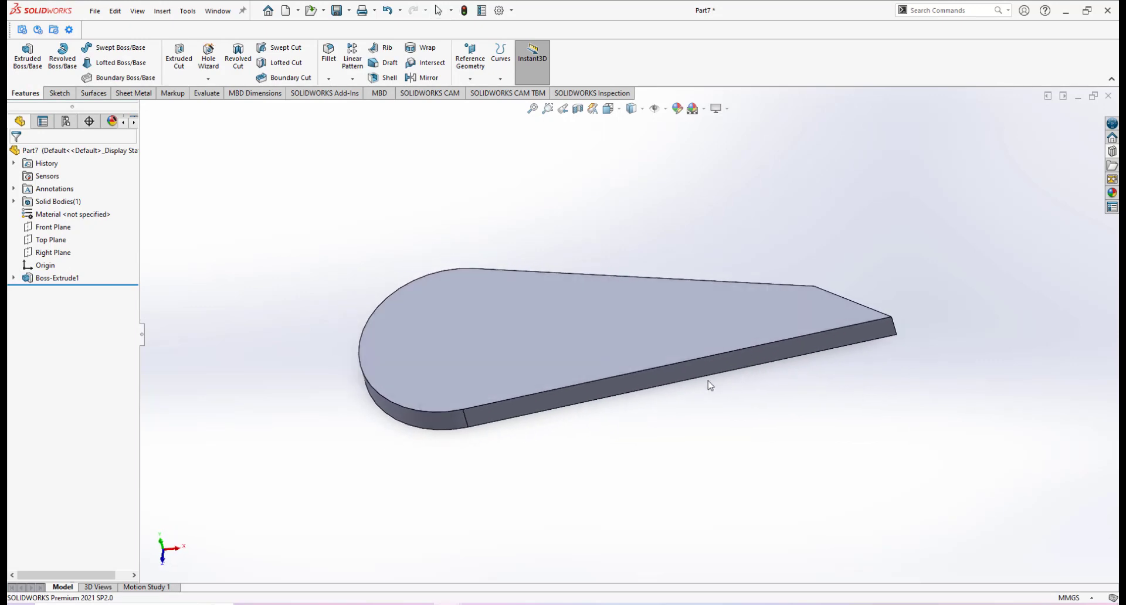
pyautogui.click(13, 278)
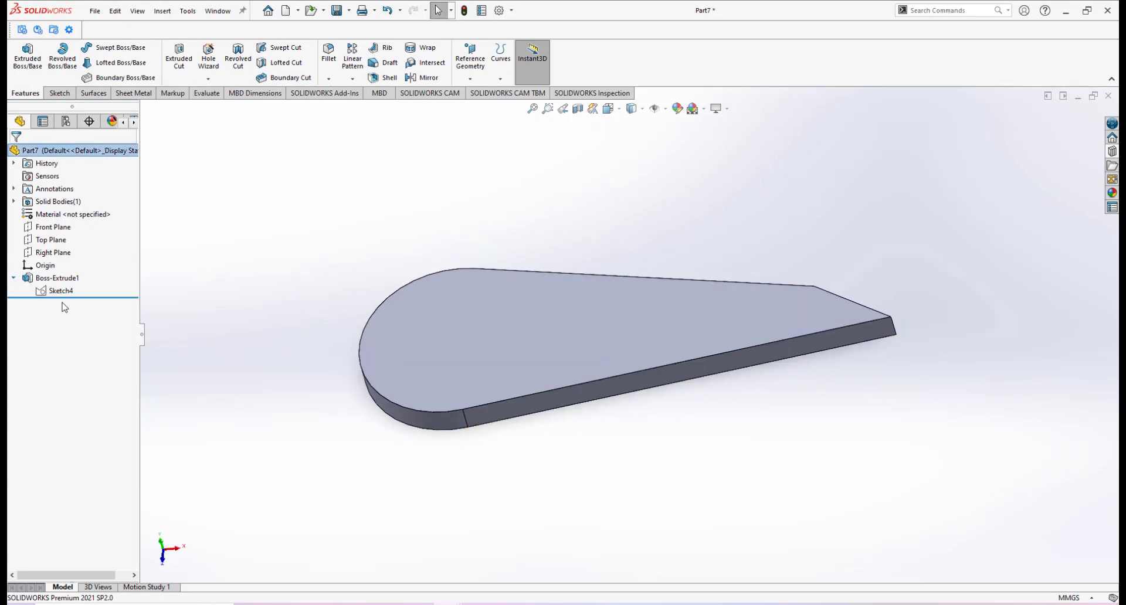
pyautogui.click(52, 292)
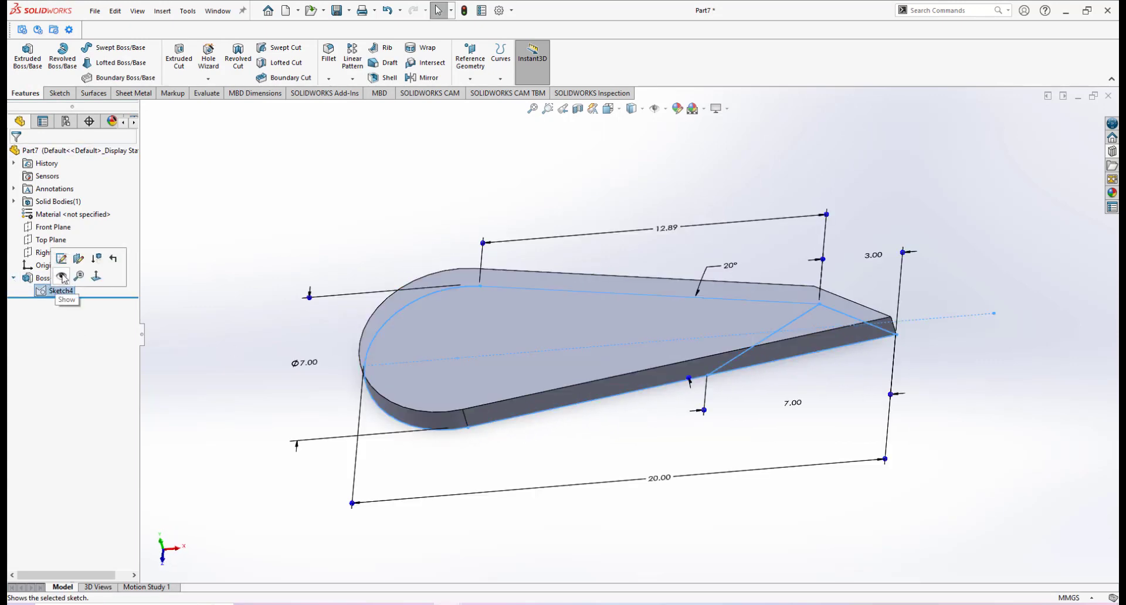
pyautogui.click(62, 277)
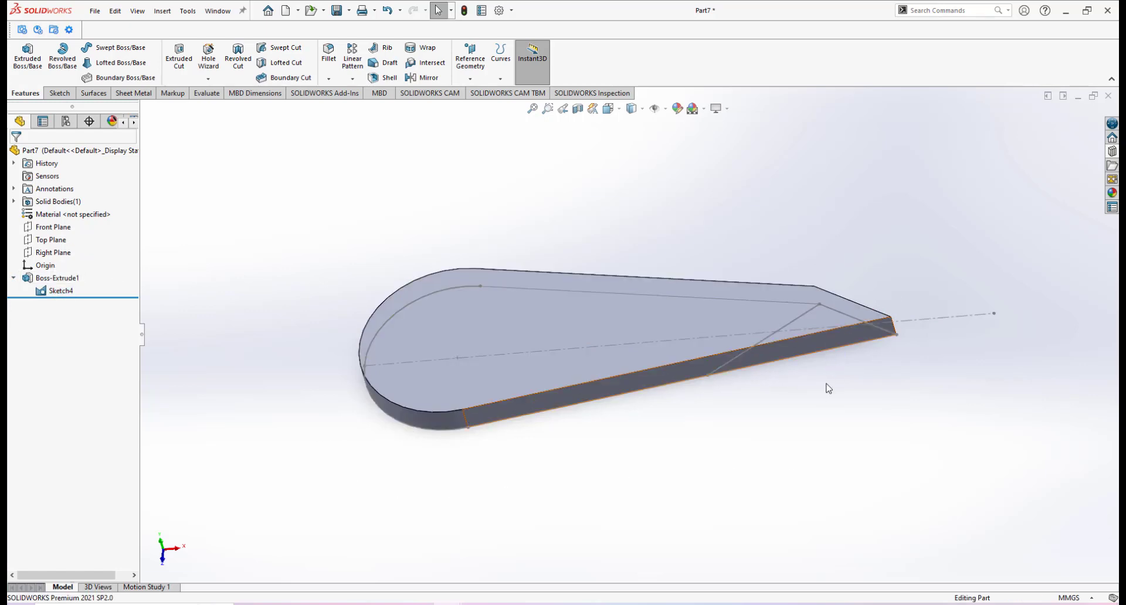
# Step: Sketch on the plate's upper face and convert the inner diagonal, the short tip line and the lower sloped line from the profile sketch
pyautogui.click(779, 293)
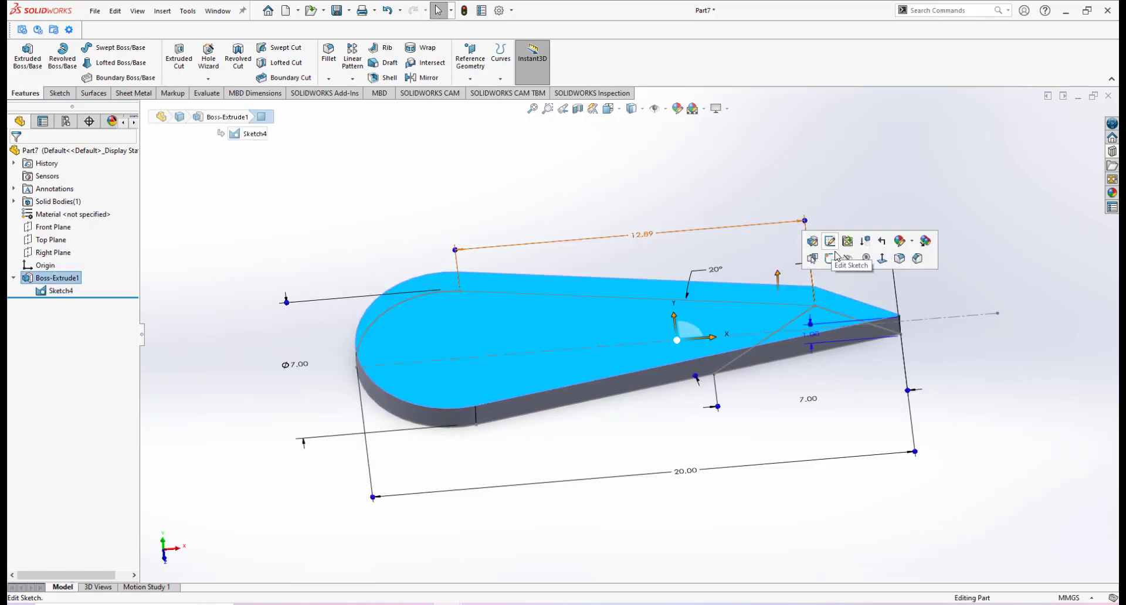
pyautogui.click(830, 256)
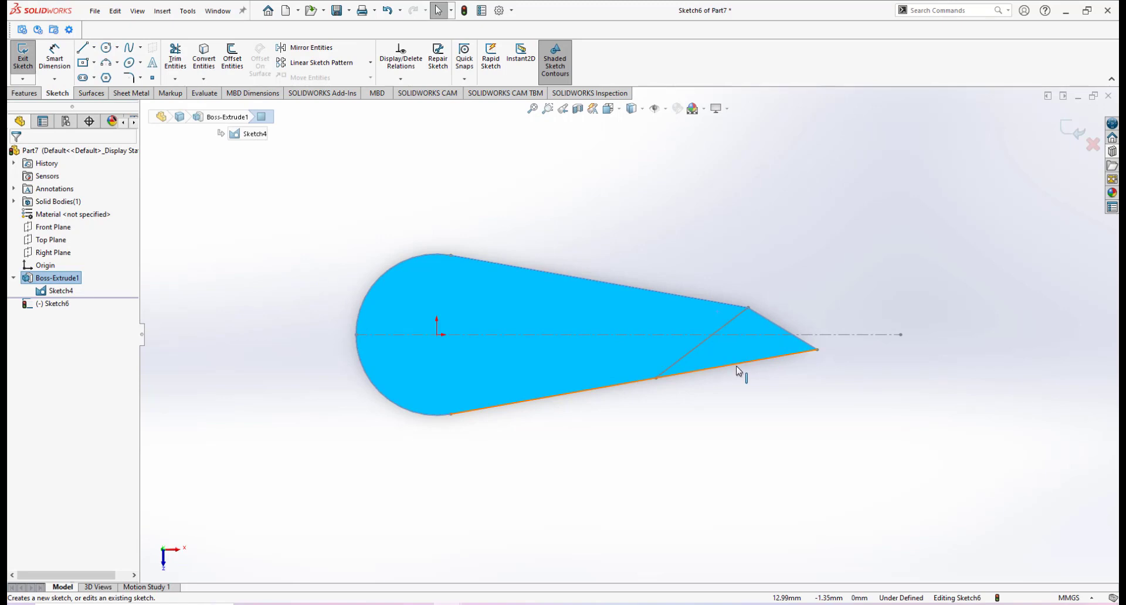
pyautogui.moveTo(696, 384)
pyautogui.mouseDown(button='middle')
pyautogui.moveTo(700, 295)
pyautogui.moveTo(682, 341)
pyautogui.moveTo(718, 352)
pyautogui.mouseUp(button='middle')
pyautogui.click(721, 345)
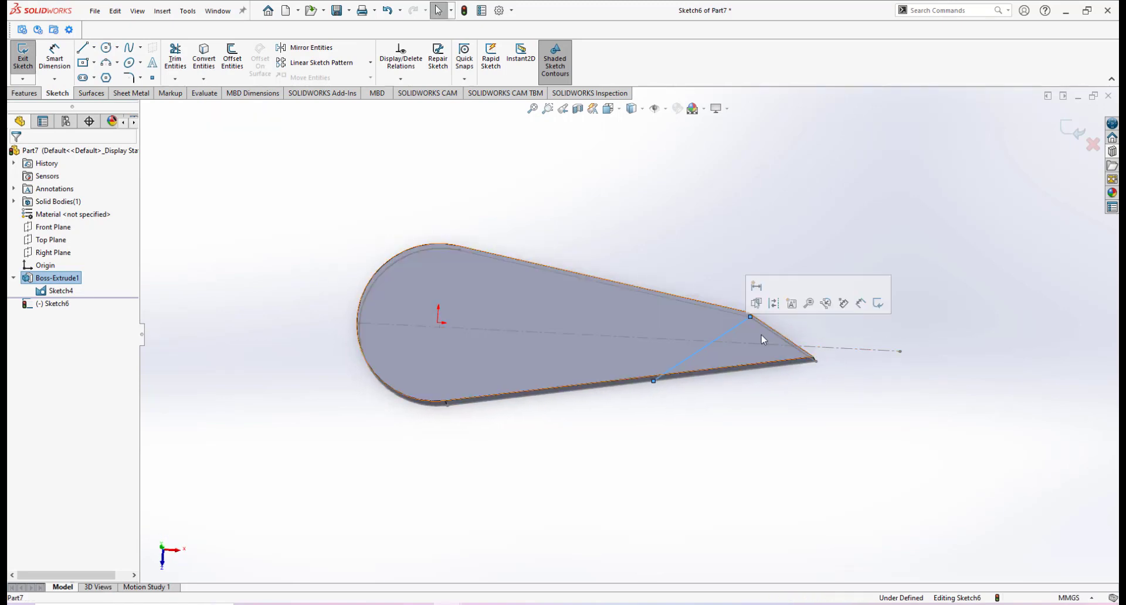
pyautogui.moveTo(733, 385); pyautogui.dragTo(729, 381, button='middle')
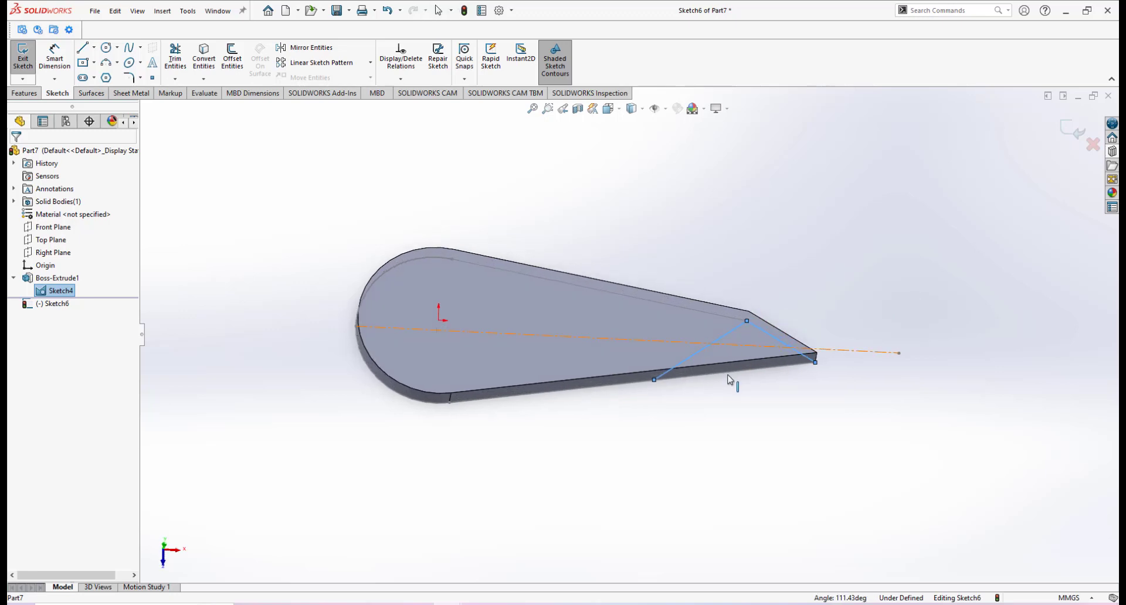
pyautogui.scroll(-2, 727, 375)
pyautogui.keyDown('ctrl'); pyautogui.click(730, 370); pyautogui.keyUp('ctrl')
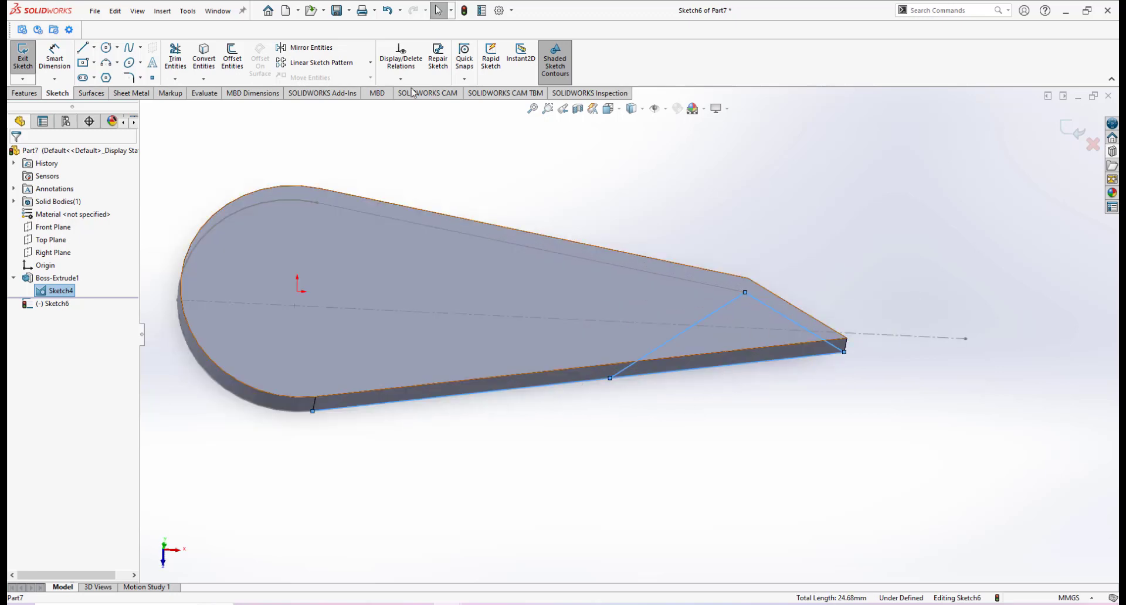
pyautogui.click(205, 66)
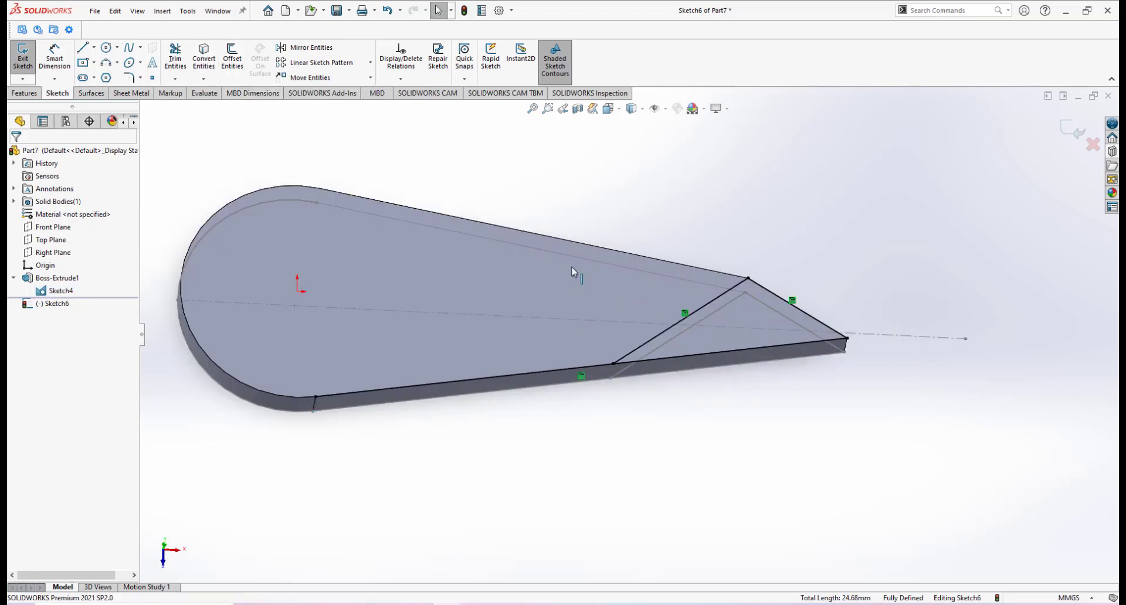
# Step: Trim the converted lower line back to the inner diagonal, leaving a closed triangle at the plate's tip
pyautogui.moveTo(576, 273)
pyautogui.mouseDown(button='middle')
pyautogui.moveTo(641, 324)
pyautogui.moveTo(689, 221)
pyautogui.moveTo(634, 249)
pyautogui.moveTo(616, 309)
pyautogui.moveTo(754, 291)
pyautogui.moveTo(730, 263)
pyautogui.mouseUp(button='middle')
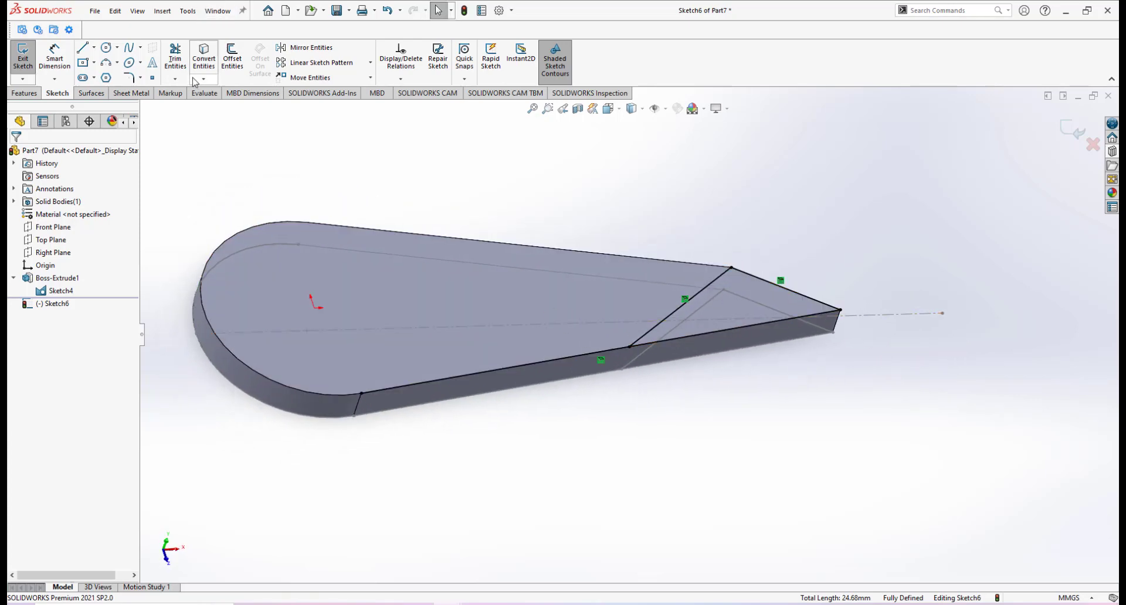
pyautogui.click(174, 58)
pyautogui.moveTo(689, 377); pyautogui.dragTo(696, 392, button='middle')
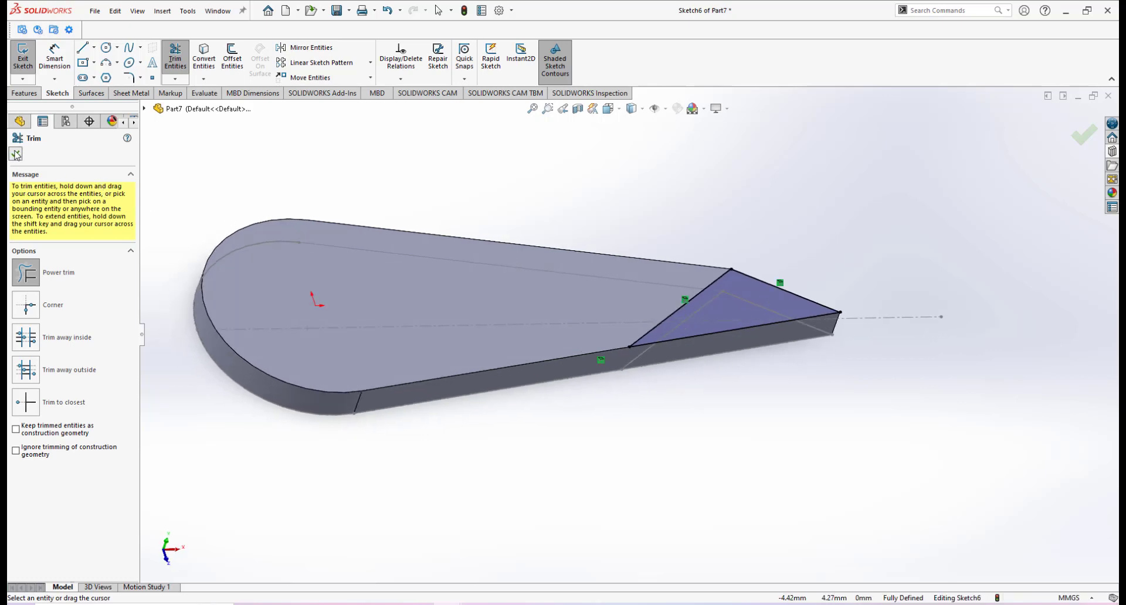
pyautogui.click(15, 155)
# Step: Extrude the tip triangle upward as a 2 mm blind boss merged with the plate
pyautogui.click(23, 93)
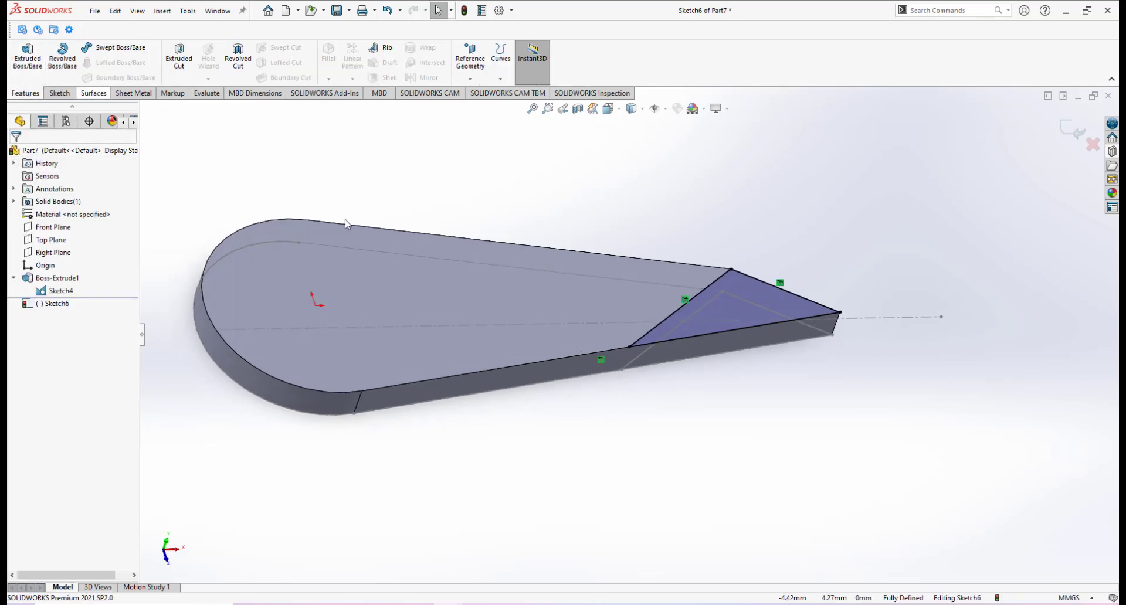
pyautogui.click(29, 59)
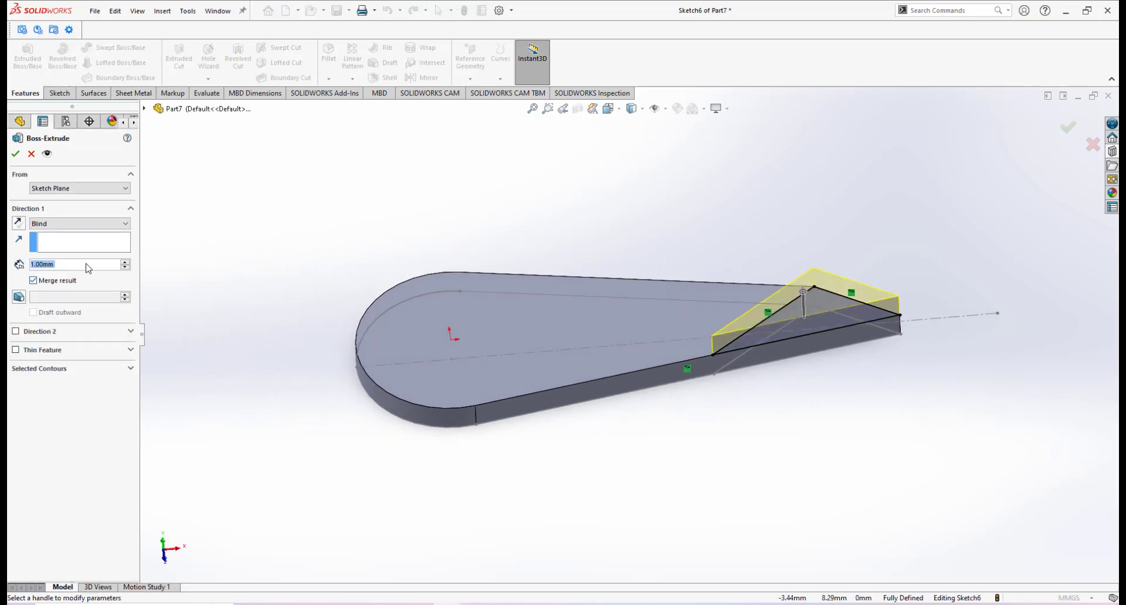
pyautogui.write('2')
pyautogui.press('Return')
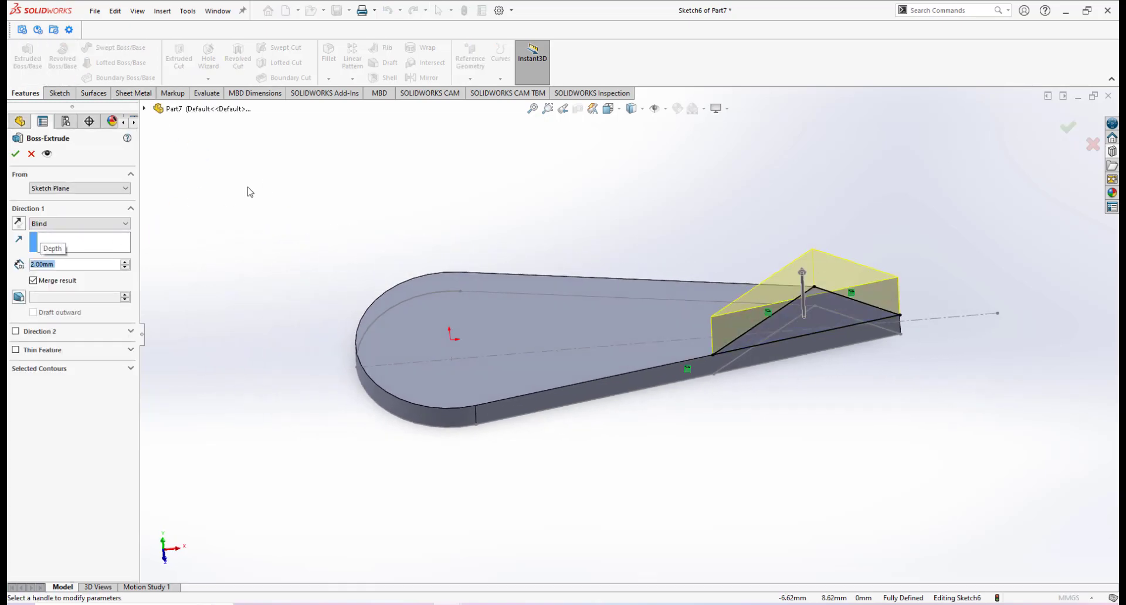
pyautogui.click(15, 154)
pyautogui.scroll(3, 800, 352)
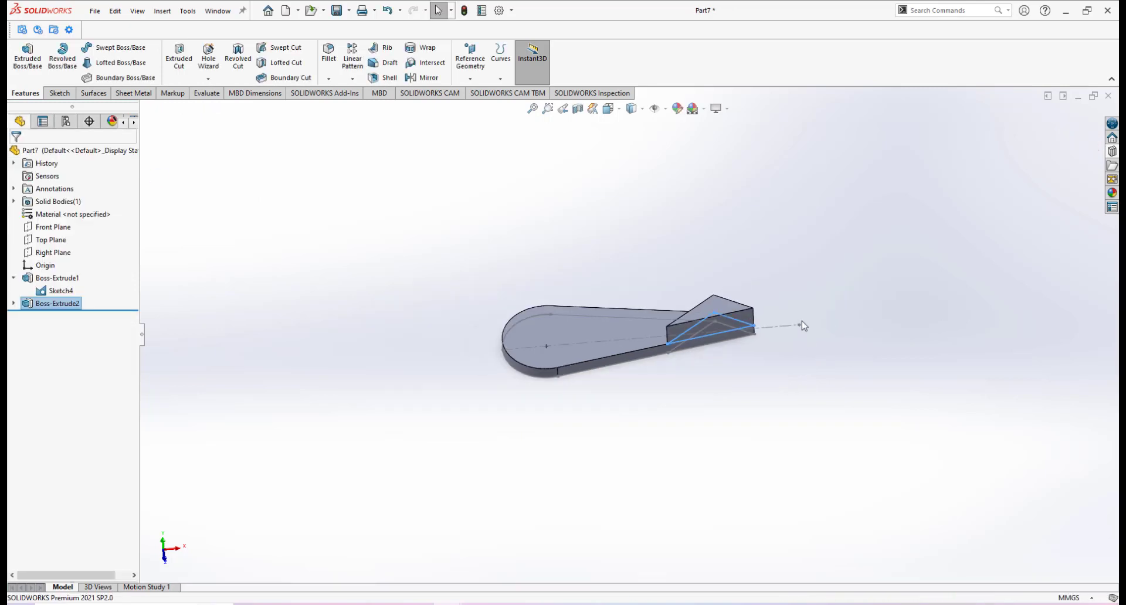
# Step: Sketch a circle about 2.7 mm in diameter on the plate's upper face, centred on the origin in the rounded end
pyautogui.moveTo(749, 317); pyautogui.dragTo(579, 327, button='middle')
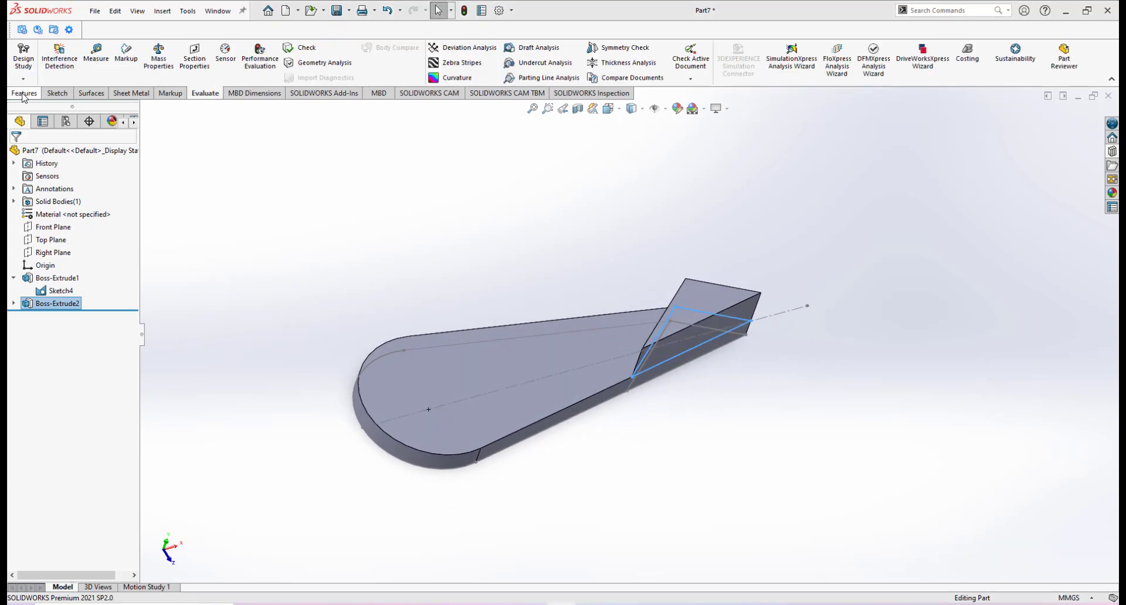
pyautogui.click(23, 95)
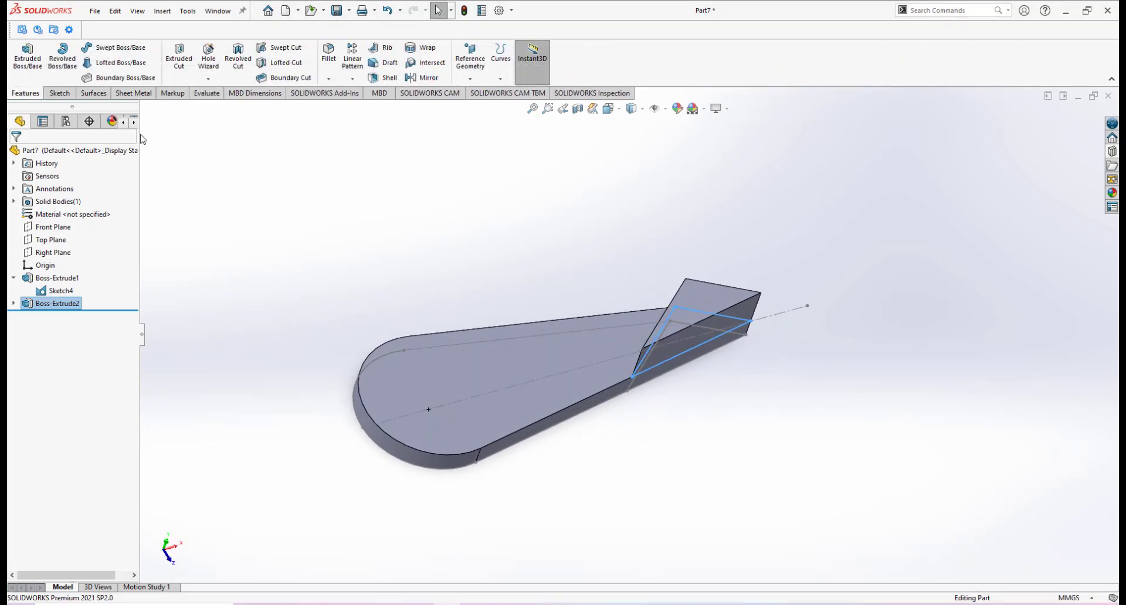
pyautogui.keyDown('ctrl'); pyautogui.moveTo(519, 350); pyautogui.dragTo(542, 347, button='middle'); pyautogui.keyUp('ctrl')
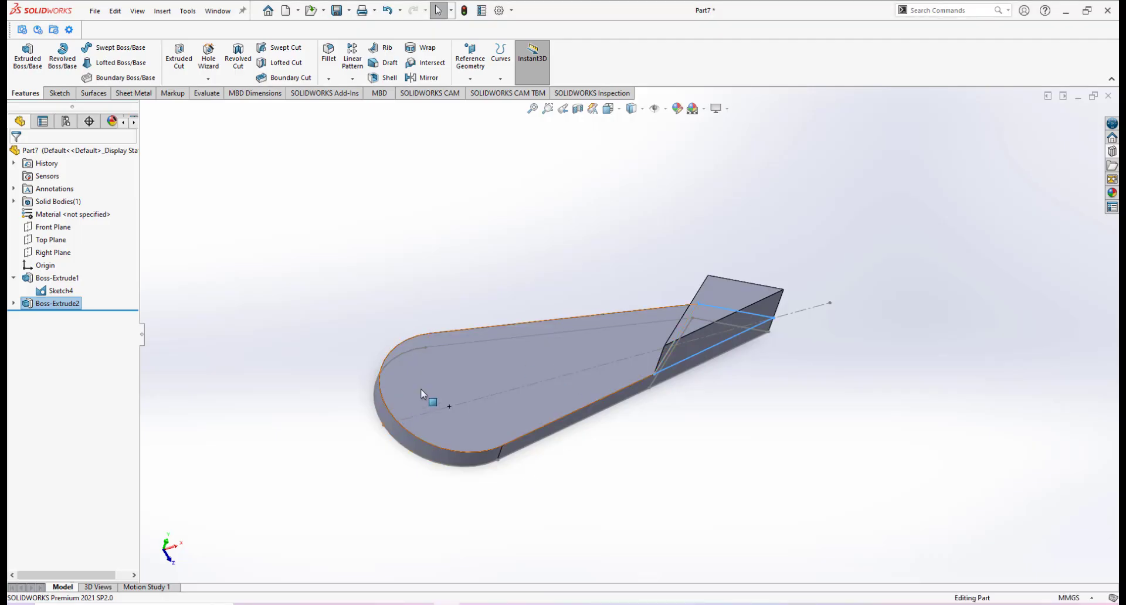
pyautogui.click(421, 394)
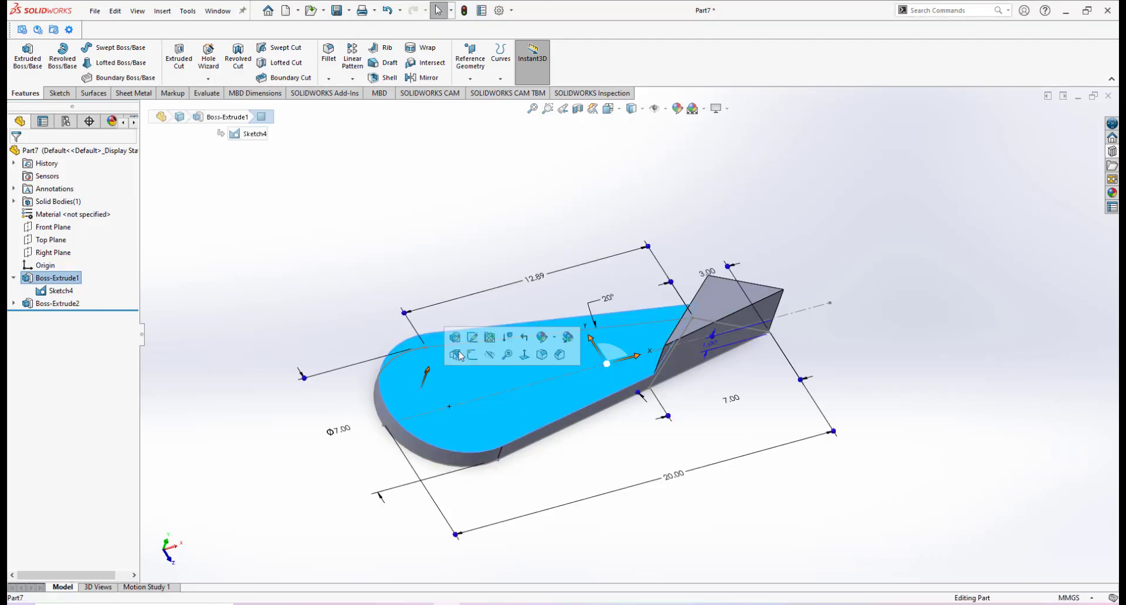
pyautogui.click(469, 354)
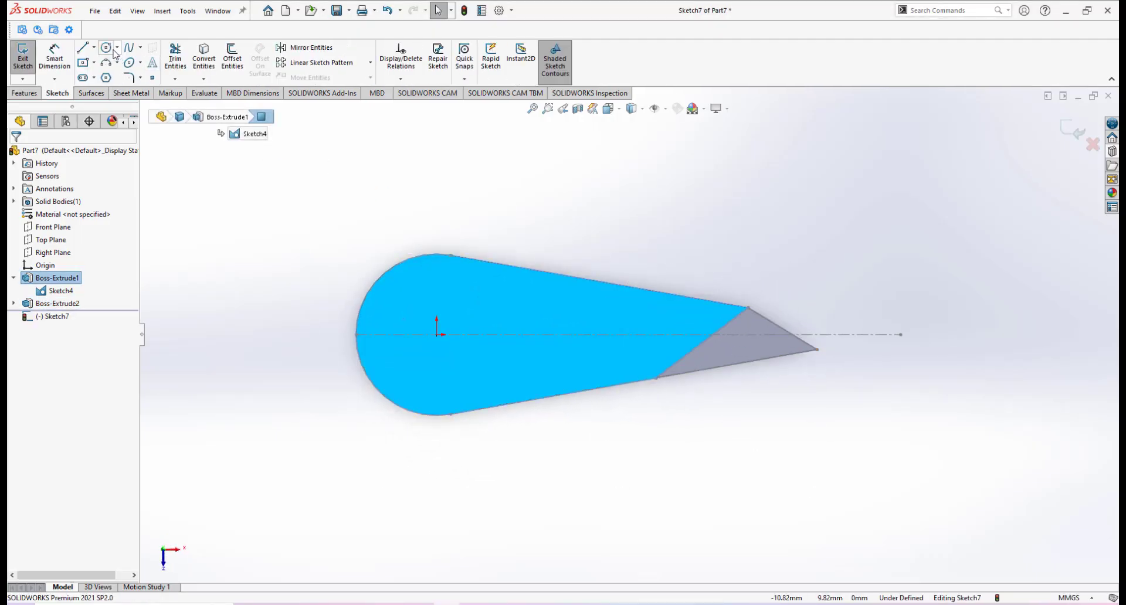
pyautogui.click(436, 334)
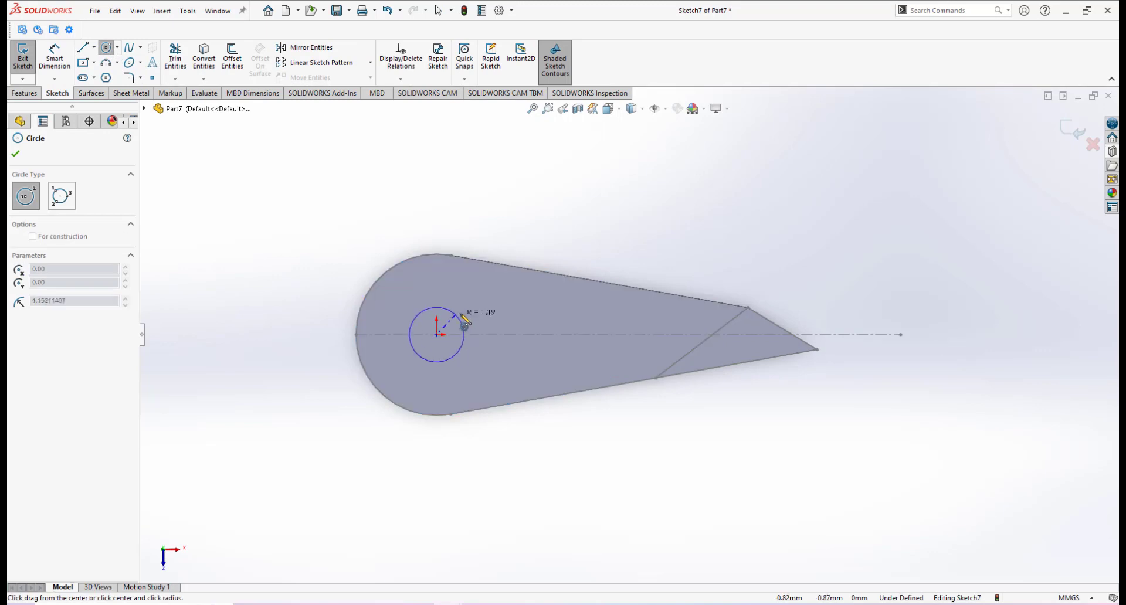
pyautogui.click(461, 314)
# Step: Dimension the circle on the rounded end with a diameter of 3 mm
pyautogui.rightClick(493, 306)
pyautogui.click(608, 290)
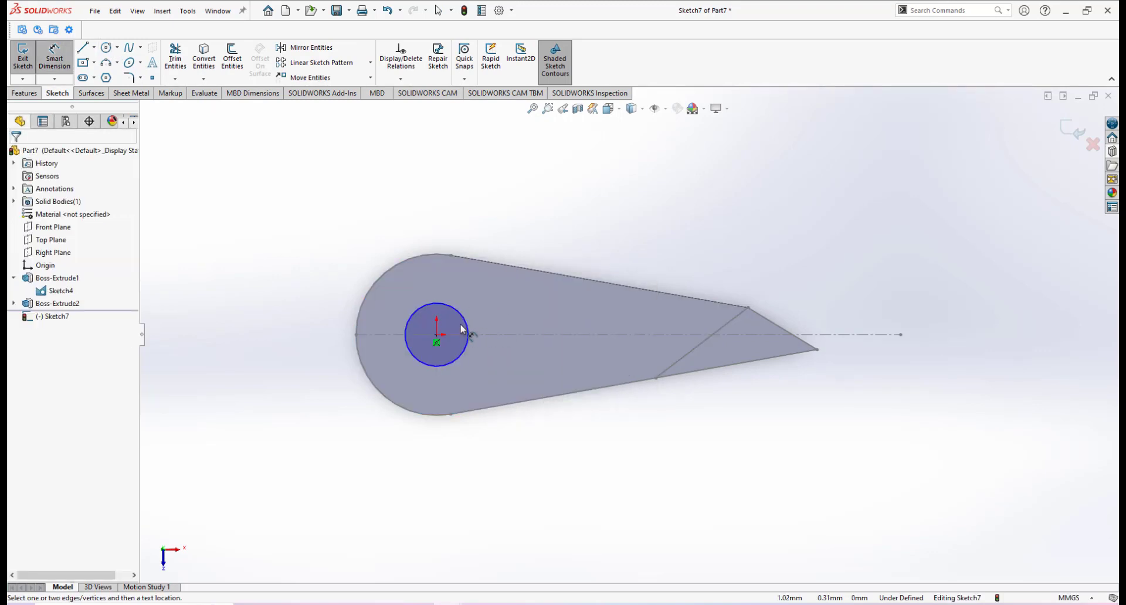
pyautogui.click(463, 324)
pyautogui.click(498, 315)
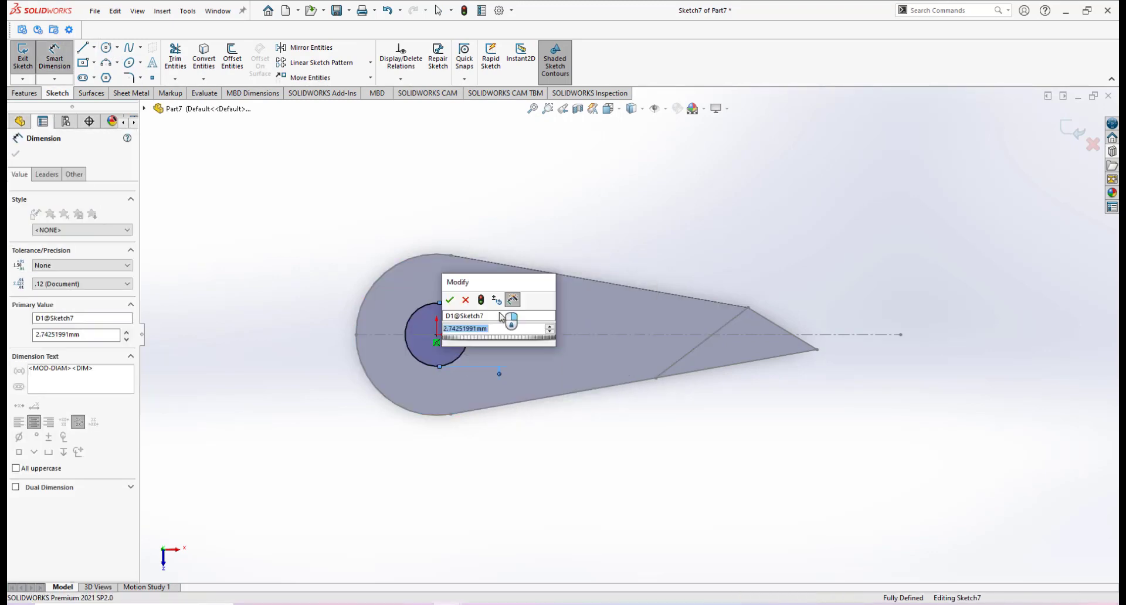
pyautogui.write('3')
pyautogui.press('Return')
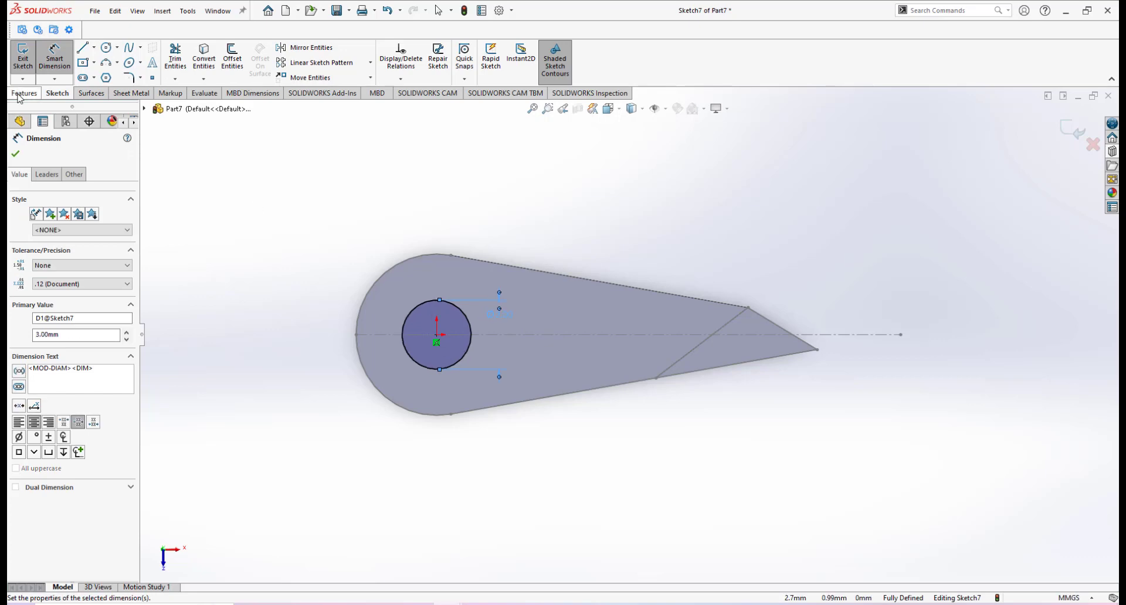
# Step: Cut the 3 mm circle Through All to make the pivot hole in the plate
pyautogui.click(24, 93)
pyautogui.click(179, 56)
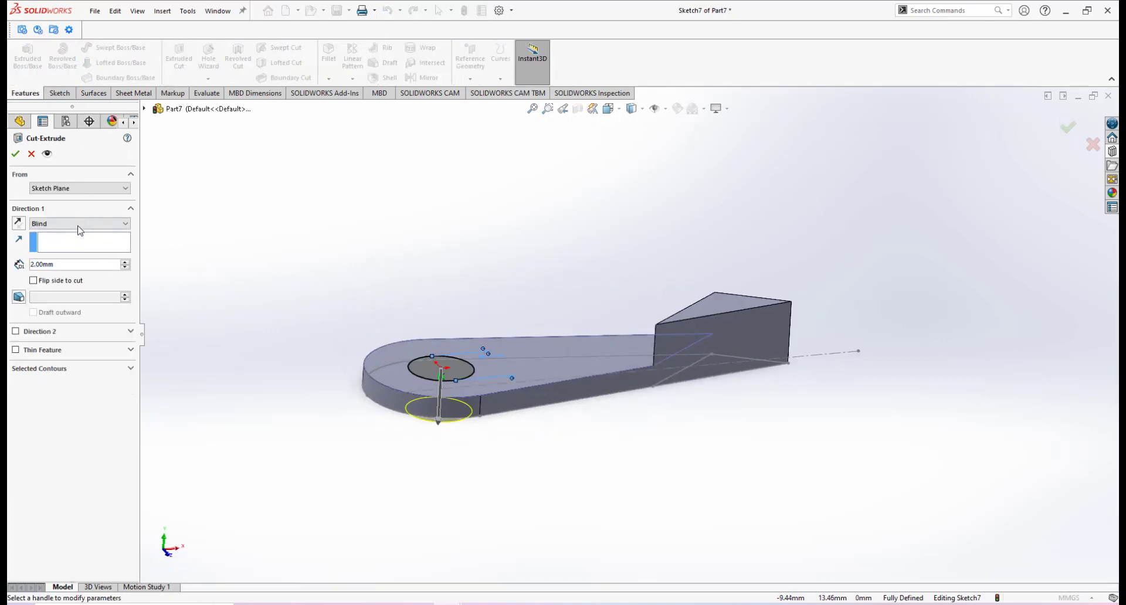
pyautogui.click(73, 223)
pyautogui.click(59, 243)
pyautogui.click(15, 154)
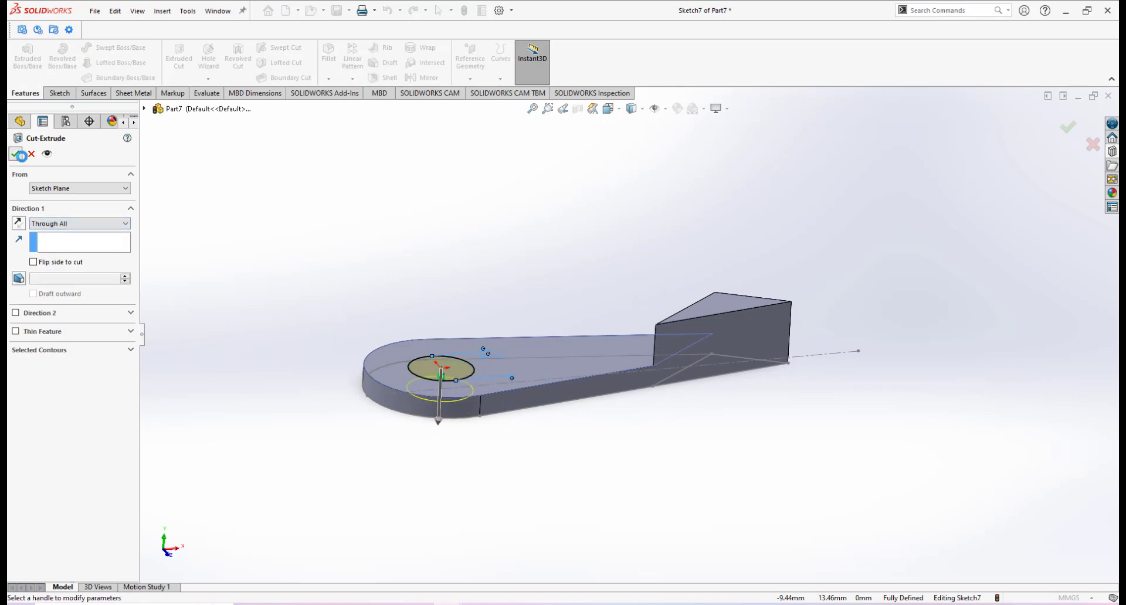
pyautogui.moveTo(600, 406)
pyautogui.mouseDown(button='middle')
pyautogui.moveTo(605, 434)
pyautogui.moveTo(607, 373)
pyautogui.moveTo(596, 386)
pyautogui.moveTo(590, 367)
pyautogui.moveTo(598, 385)
pyautogui.mouseUp(button='middle')
pyautogui.click(631, 418)
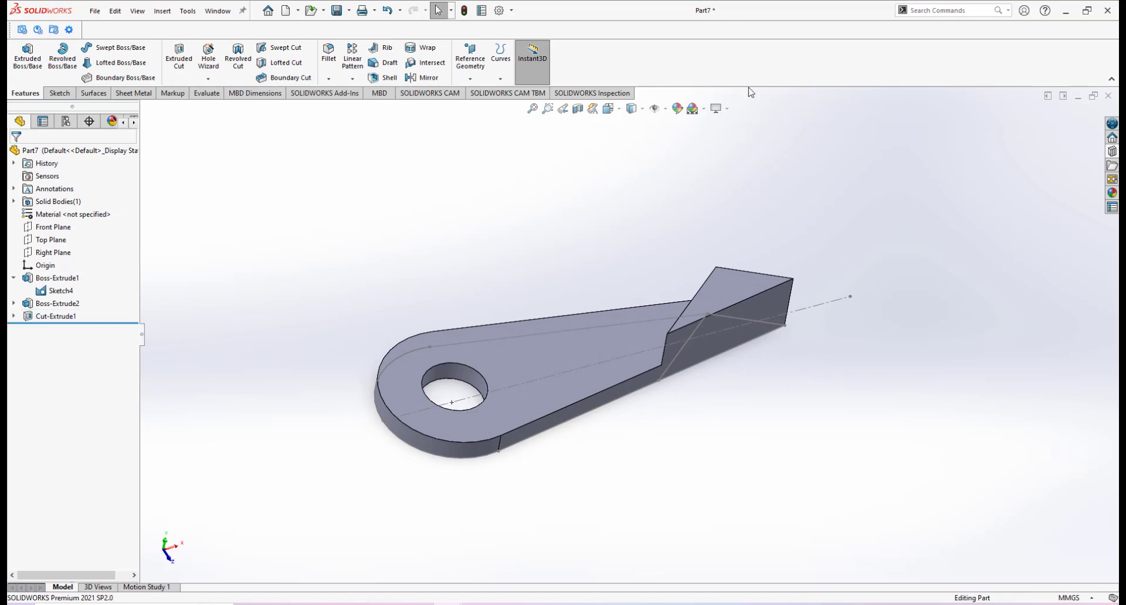
# Step: Consult the photo of the real part and sketch a circle about 5.9 mm in diameter on the plate's underside, concentric with the hole
pyautogui.click(769, 65)
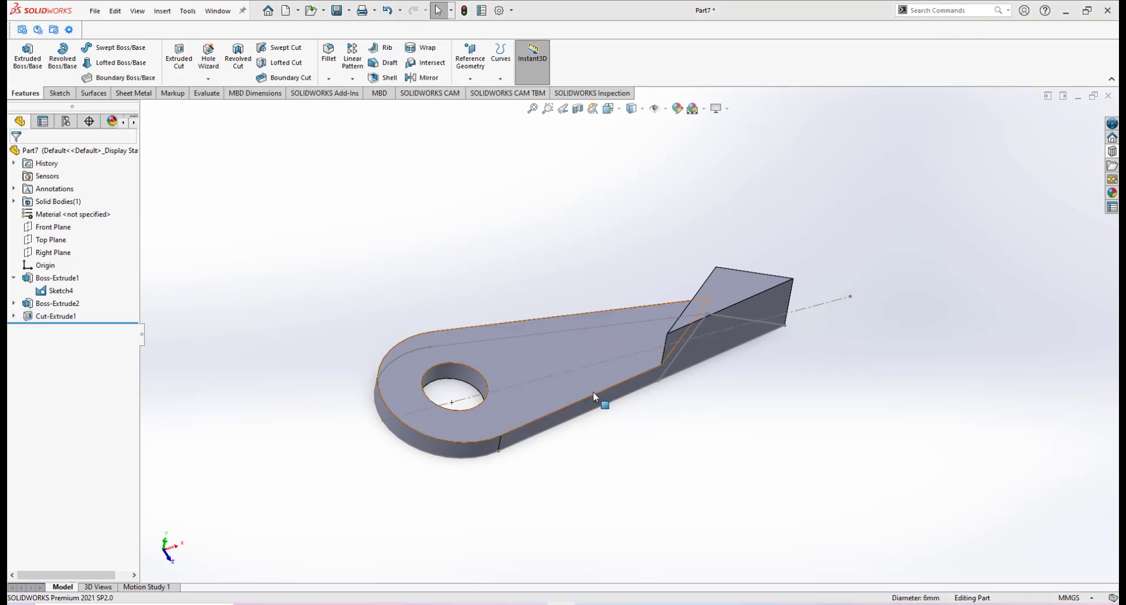
pyautogui.moveTo(595, 400); pyautogui.dragTo(572, 323, button='middle')
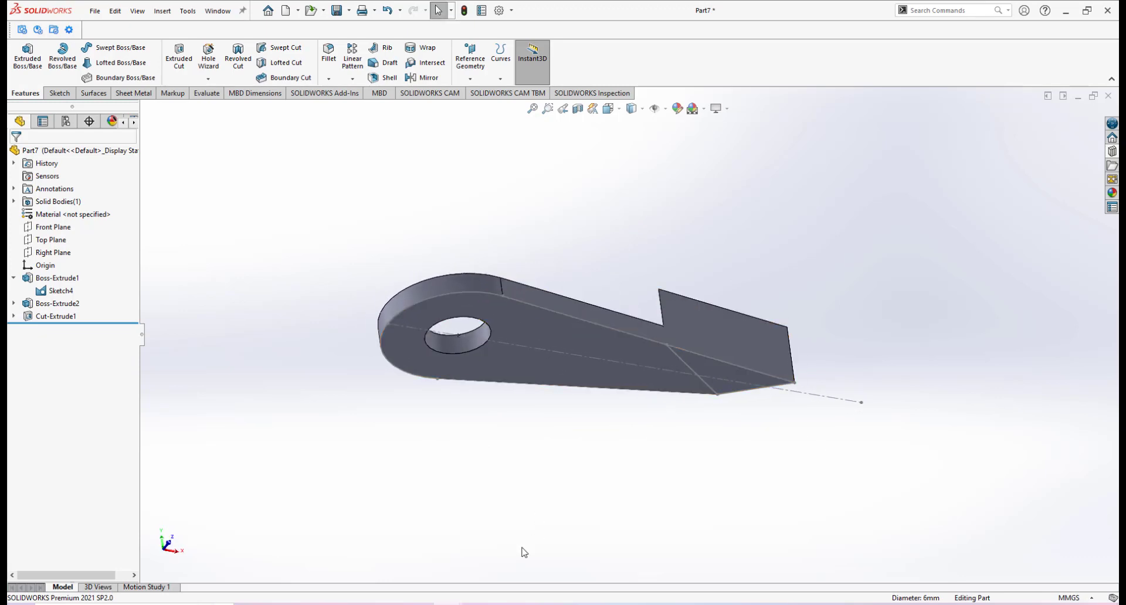
pyautogui.click(533, 604)
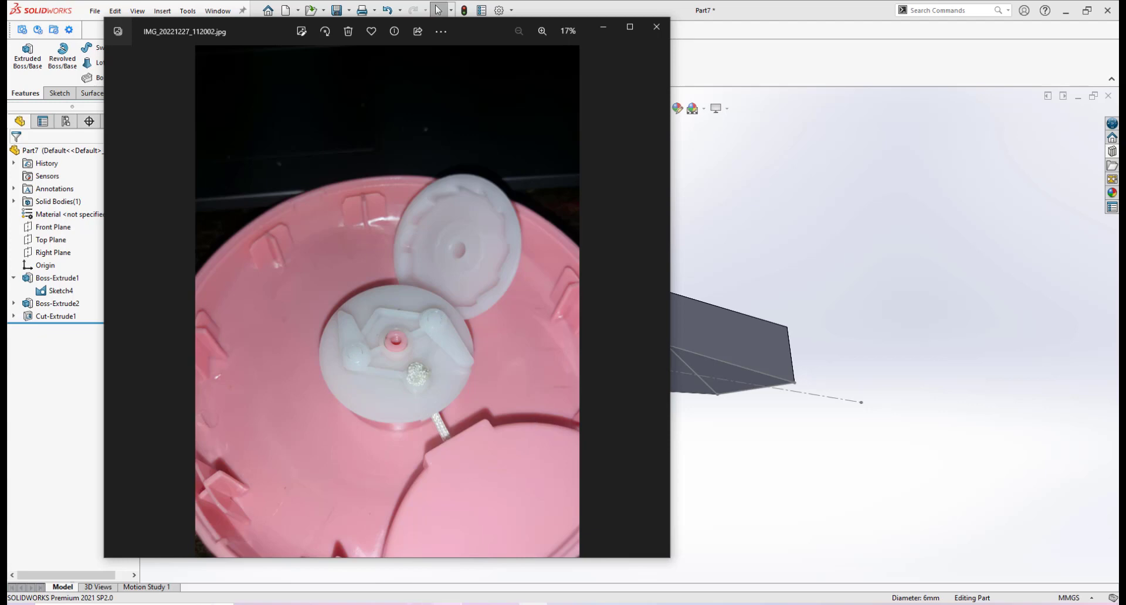
pyautogui.click(573, 558)
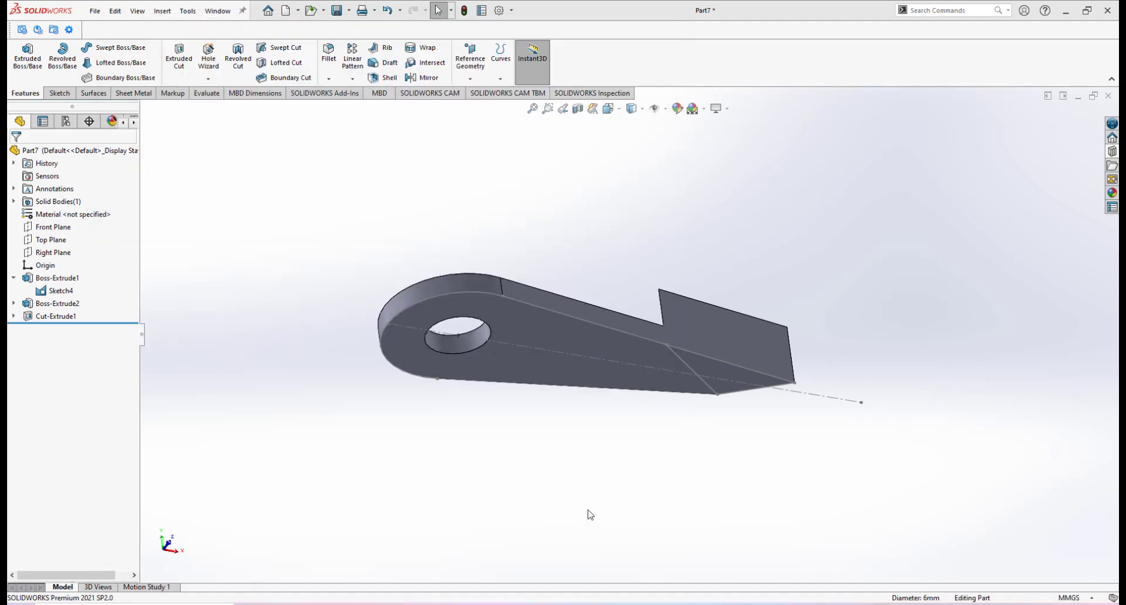
pyautogui.click(470, 290)
pyautogui.click(528, 246)
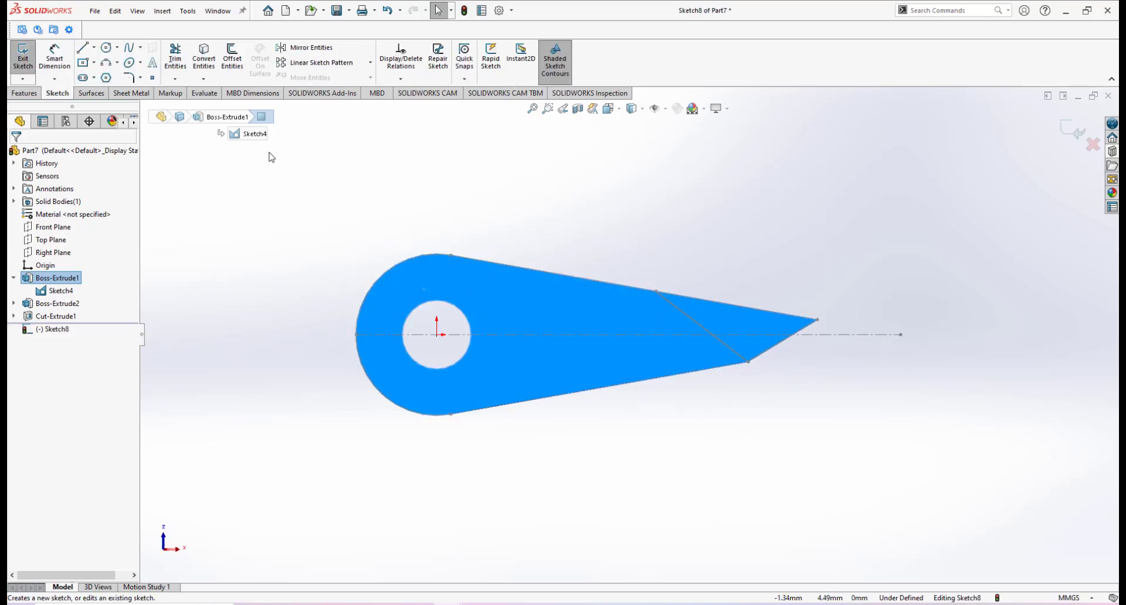
pyautogui.click(436, 334)
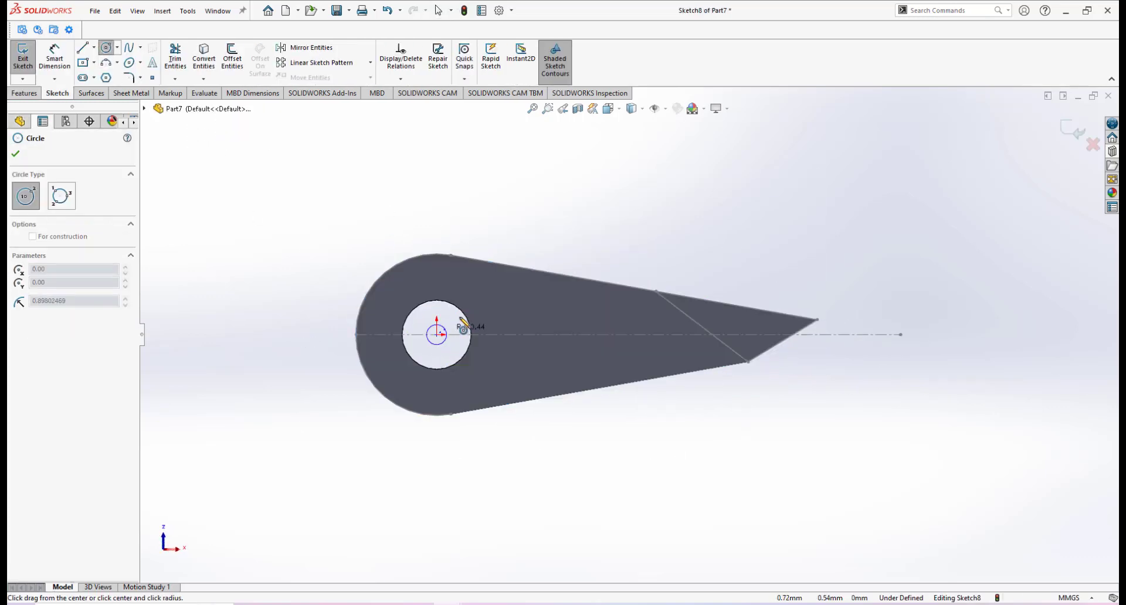
pyautogui.click(497, 298)
# Step: Dimension the underside circle around the hole with a diameter of 6 mm
pyautogui.rightClick(523, 292)
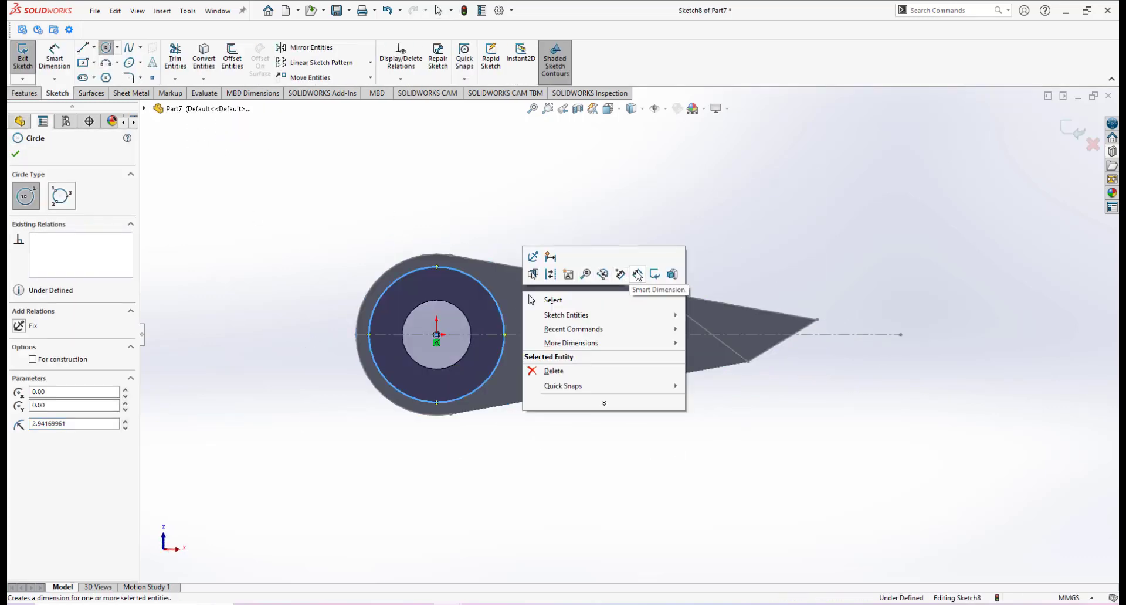
pyautogui.click(637, 276)
pyautogui.click(395, 283)
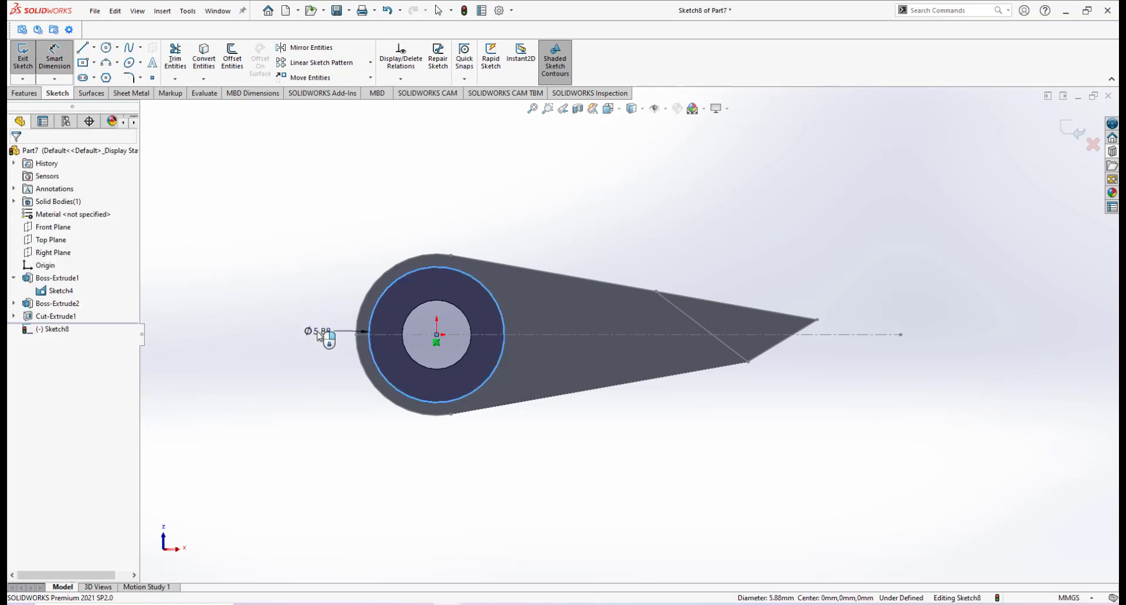
pyautogui.click(322, 331)
pyautogui.write('6')
pyautogui.press('Return')
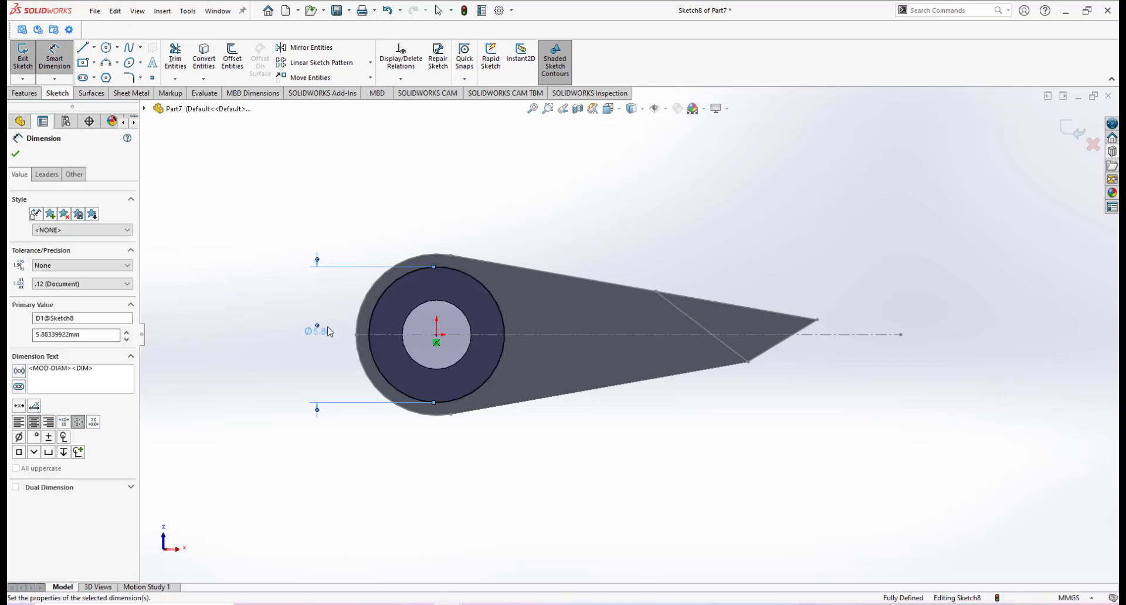
pyautogui.rightClick(446, 214)
pyautogui.click(475, 245)
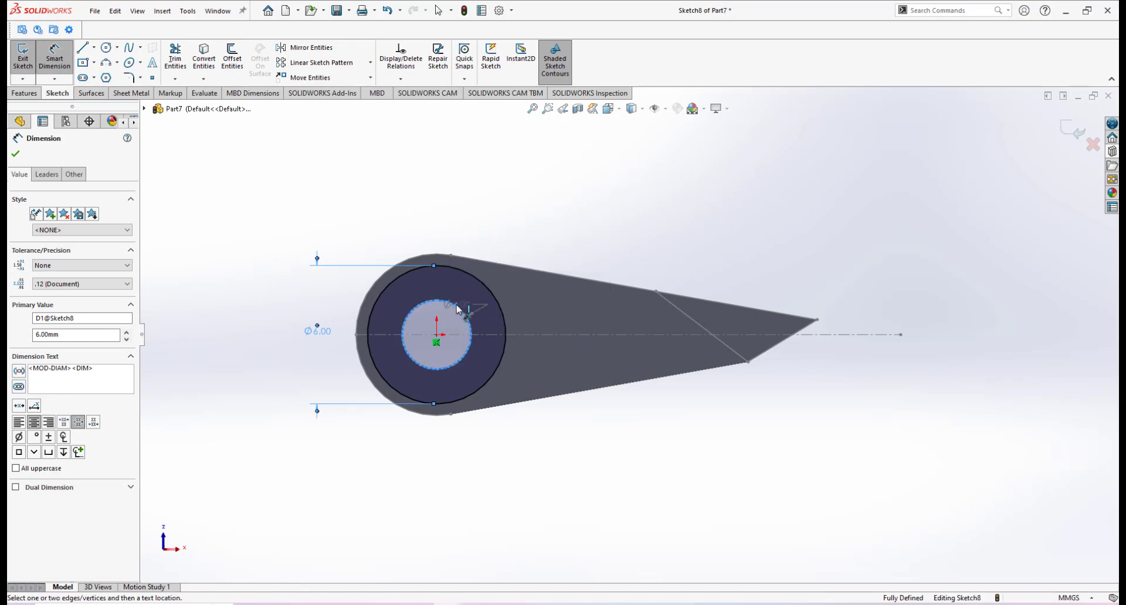
pyautogui.press('Escape')
# Step: Extrude the ring between the 6 mm circle and the hole edge 1 mm outward from the underside as a blind boss
pyautogui.moveTo(501, 242); pyautogui.dragTo(397, 247, button='middle')
pyautogui.click(21, 94)
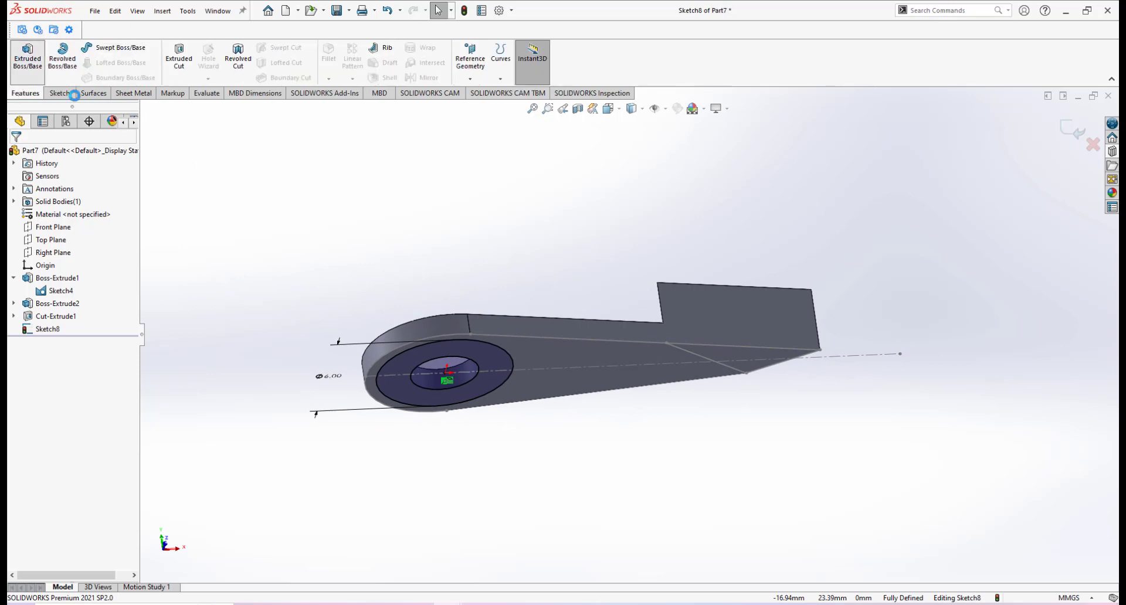
pyautogui.click(28, 57)
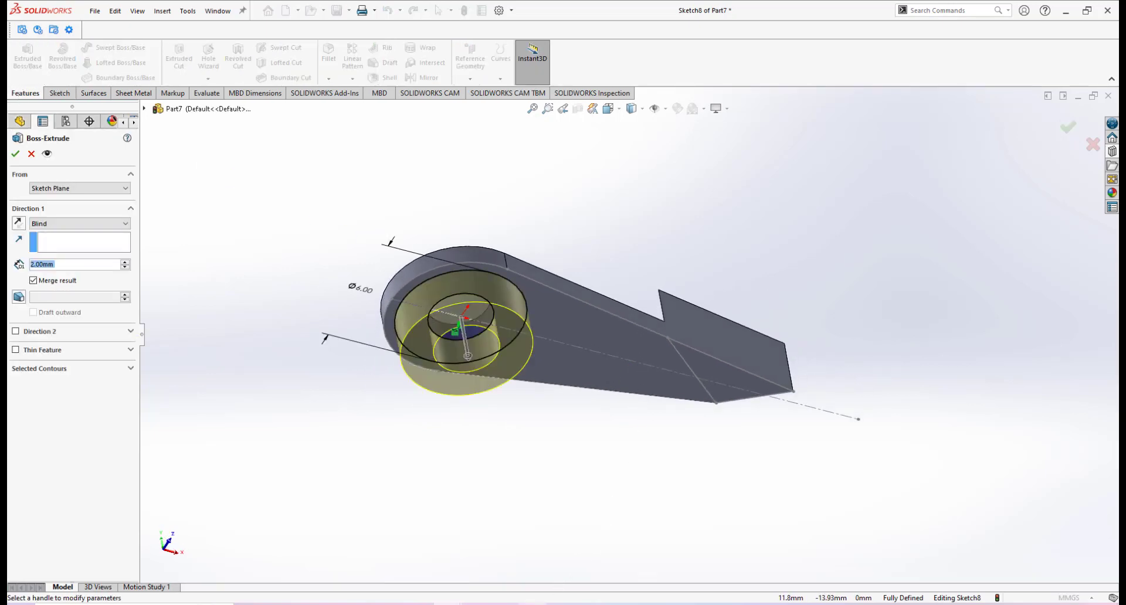
pyautogui.click(528, 545)
pyautogui.write('1')
pyautogui.press('Return')
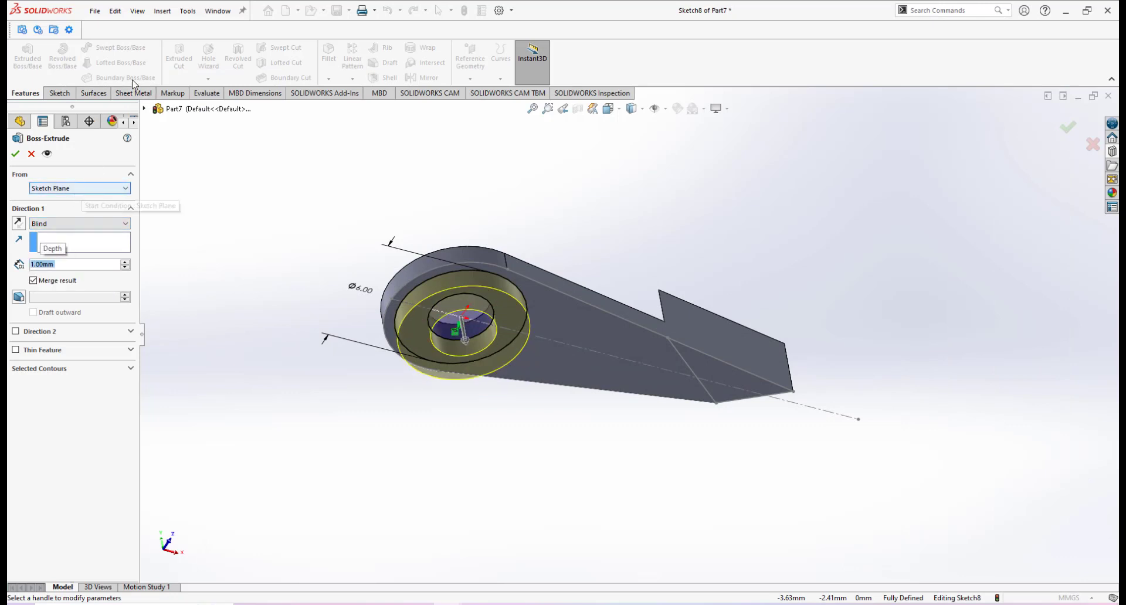
pyautogui.click(14, 155)
# Step: Compare the model with the gear latch drawing and fillet the raised tip's vertical inner corner edge with a 0.5 mm radius
pyautogui.moveTo(649, 286); pyautogui.dragTo(613, 381, button='middle')
pyautogui.hotkey('alt', 'Tab')
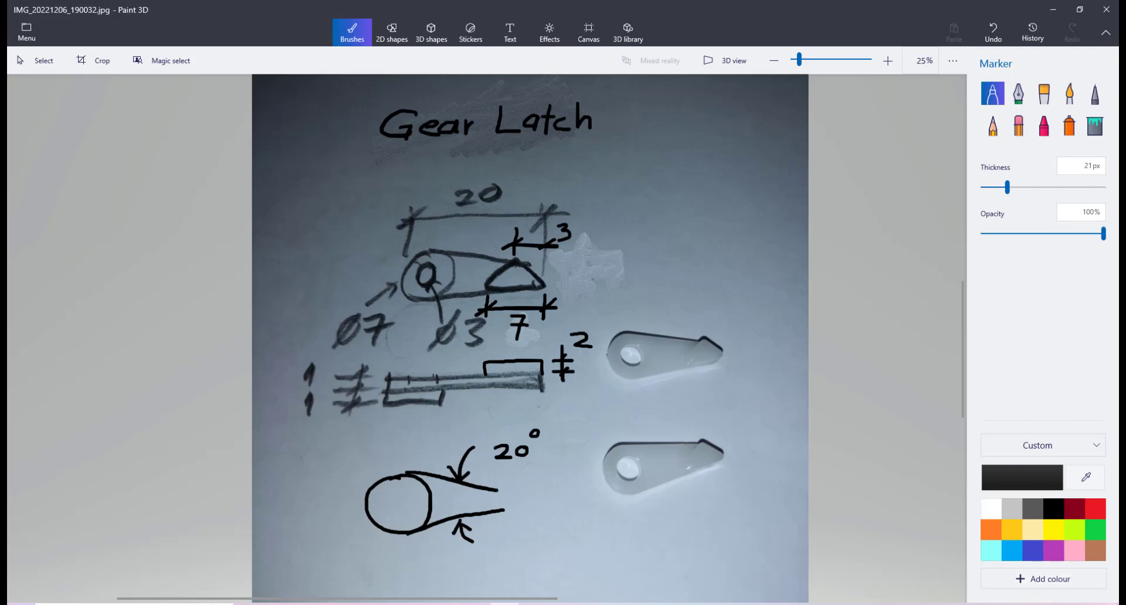
pyautogui.click(549, 519)
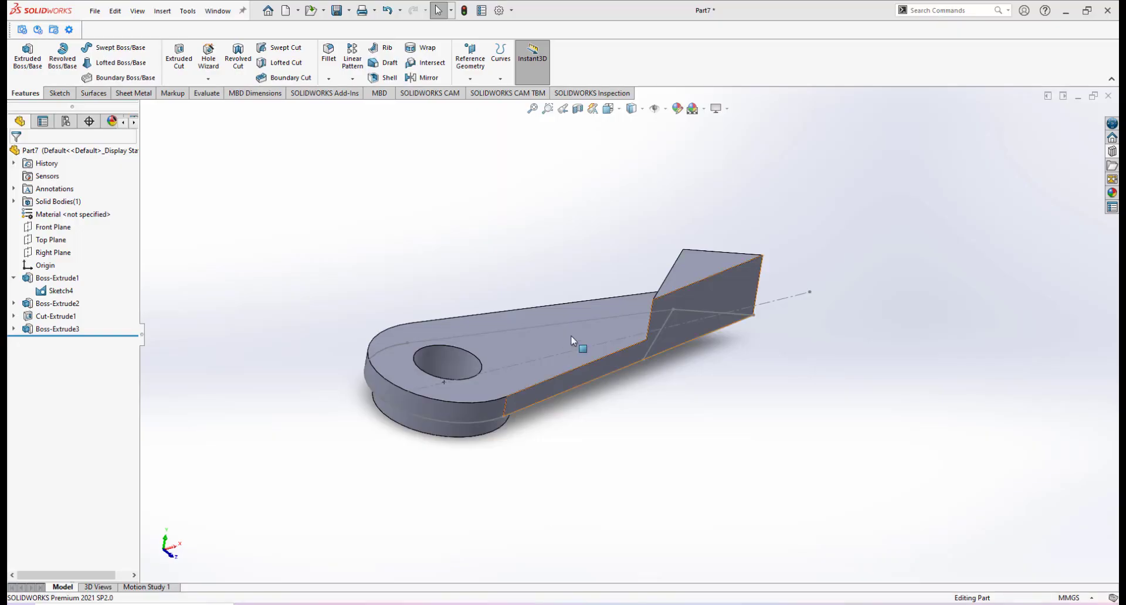
pyautogui.scroll(-2, 680, 276)
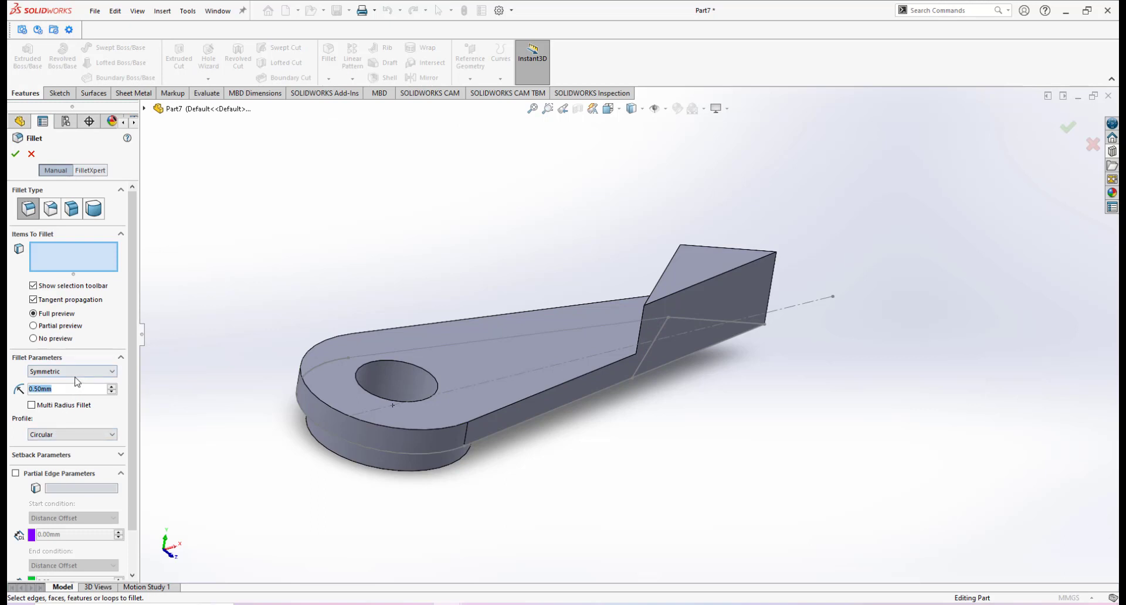
pyautogui.click(642, 328)
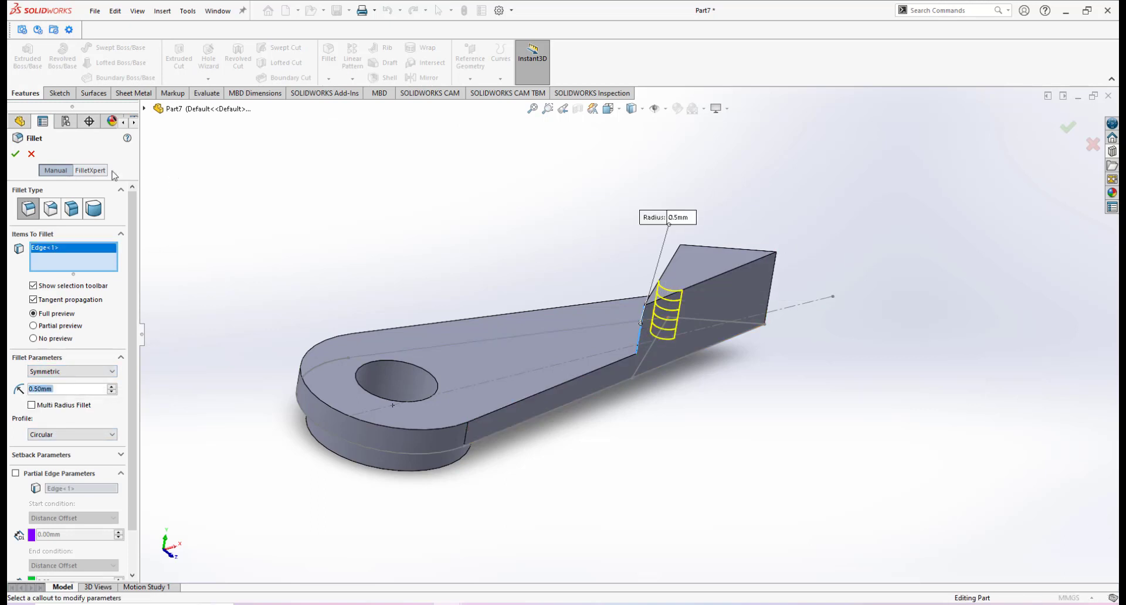
pyautogui.click(16, 154)
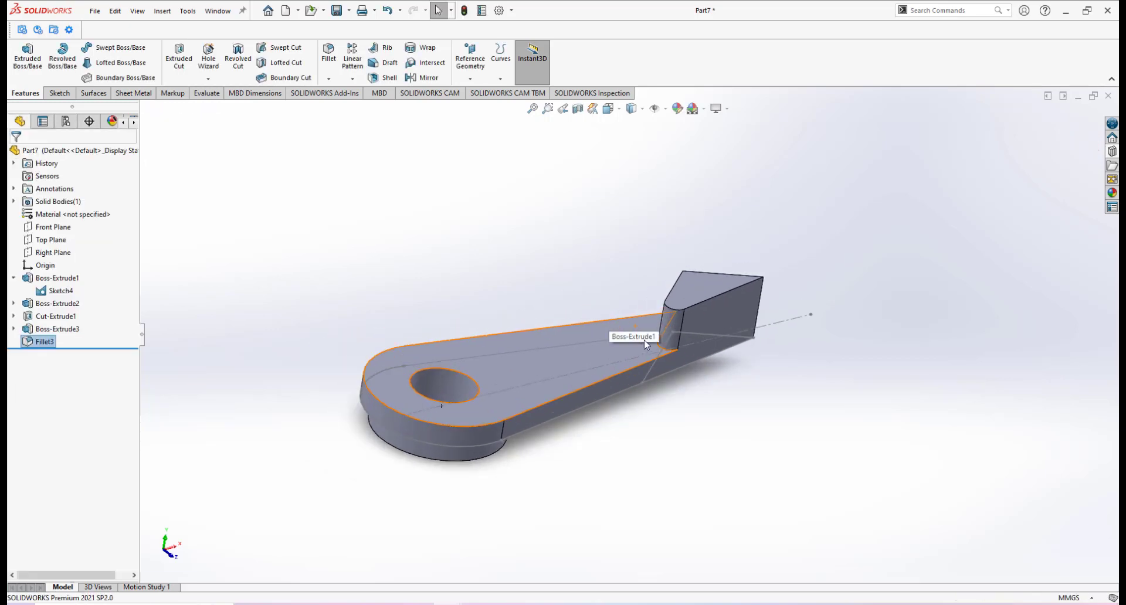
pyautogui.moveTo(671, 322); pyautogui.dragTo(645, 341, button='middle')
pyautogui.scroll(1, 615, 322)
pyautogui.scroll(-1, 616, 323)
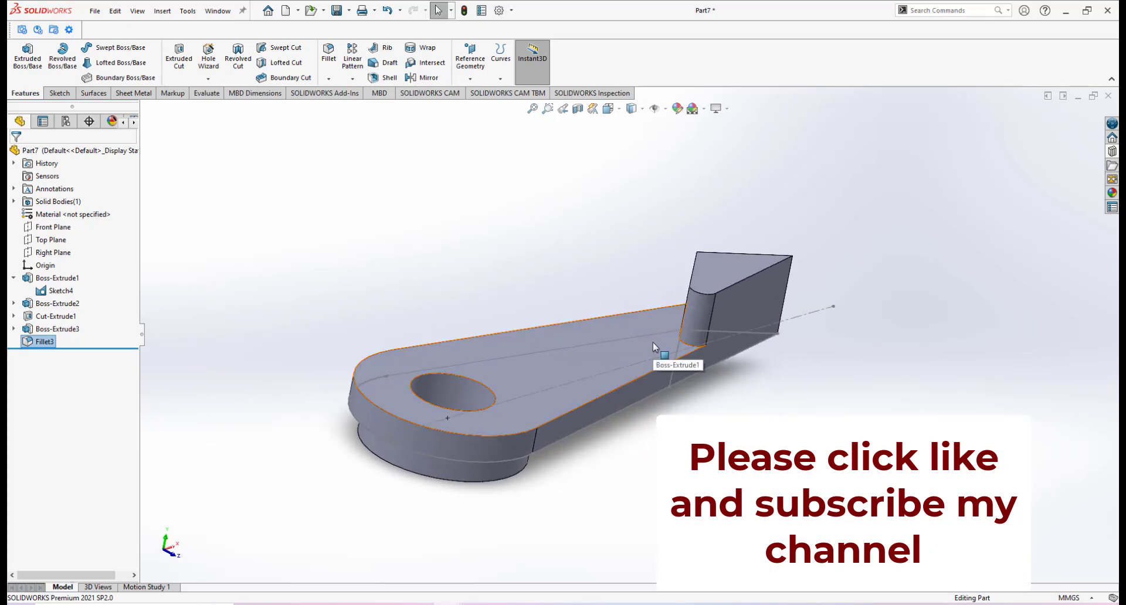